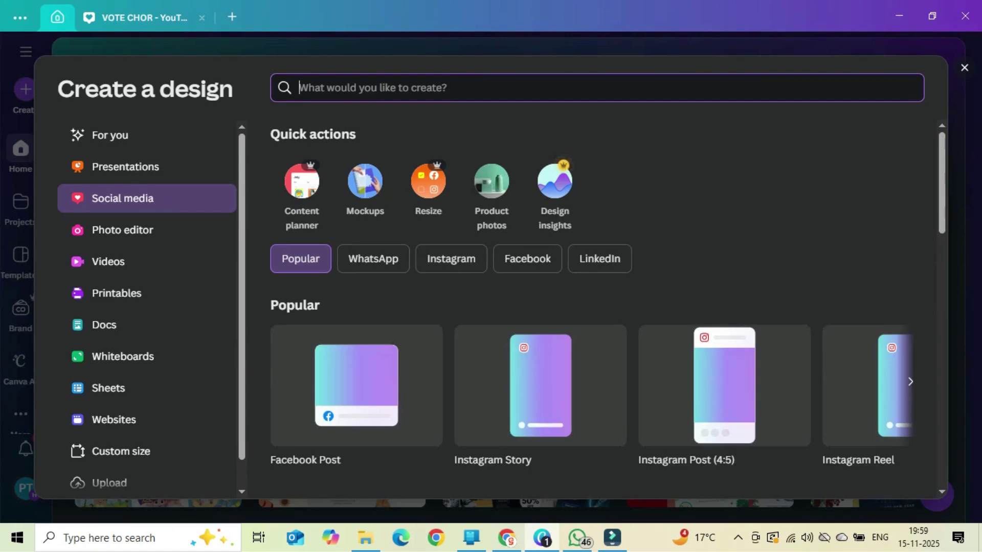
Step: Search the design types for "thumbnail" and create a blank 1280 × 720 px YouTube Thumbnail
type("thu")
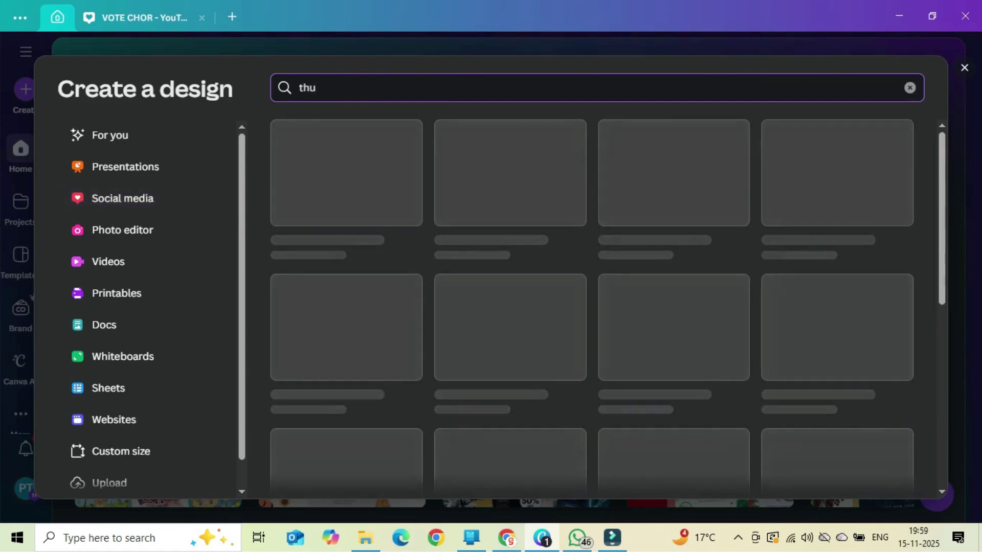
type("mbnail")
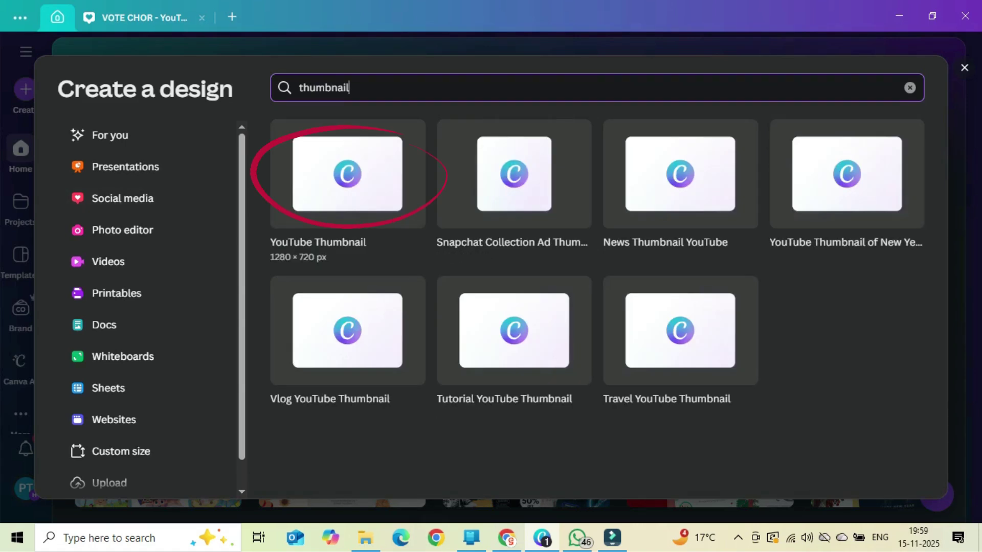
left_click(348, 174)
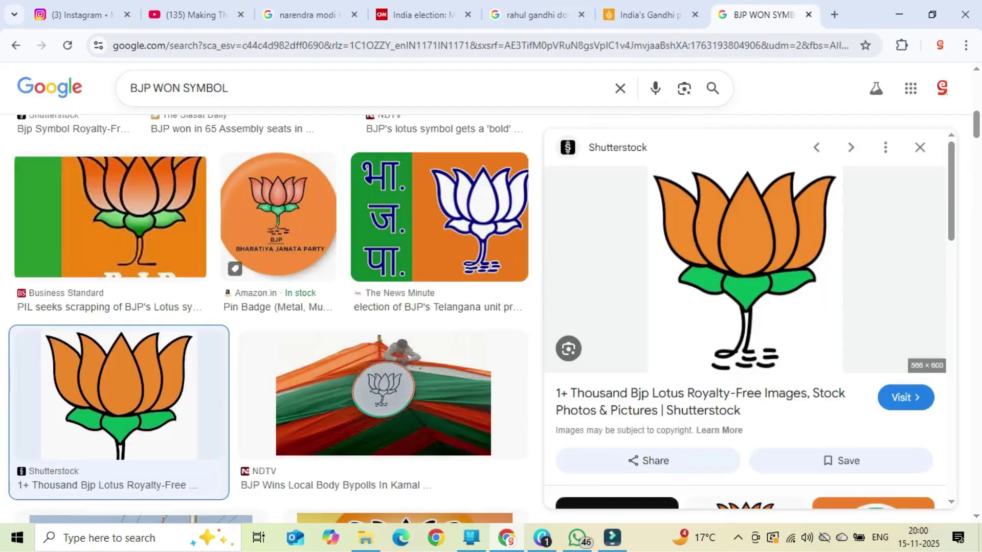
Step: Search the web in the browser for "modi ji images", browse the image results and narrow them with the search filters
key("ctrl+t")
type("m")
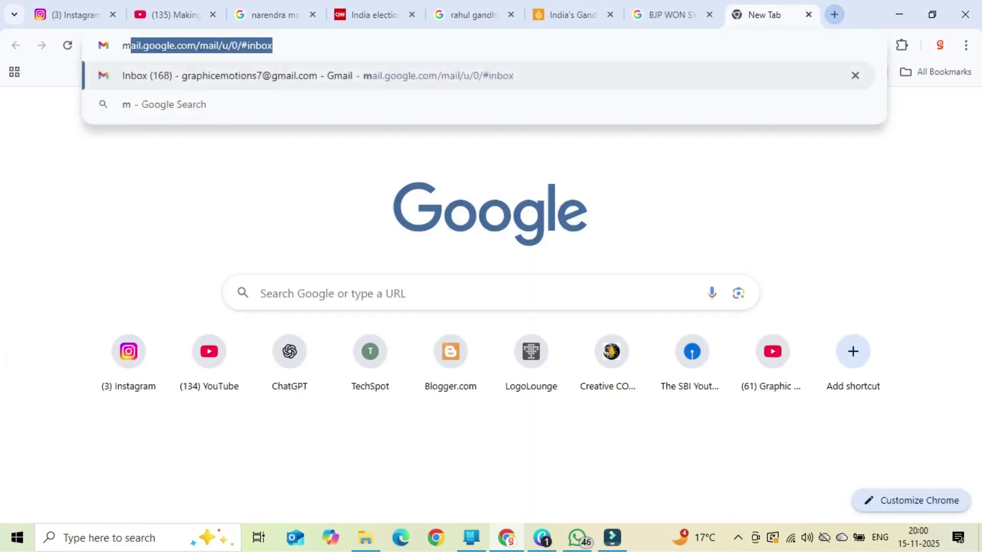
type("odi ji images")
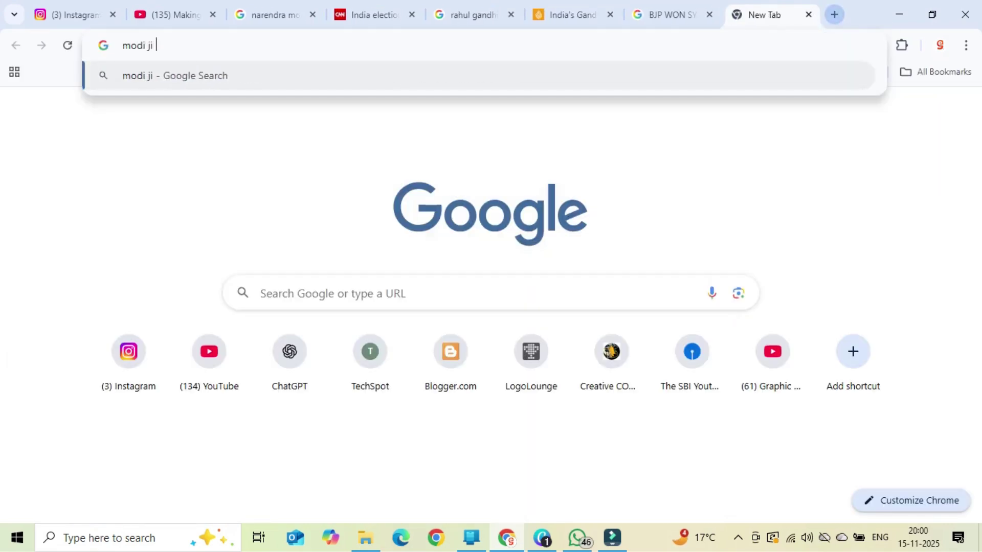
key("Return")
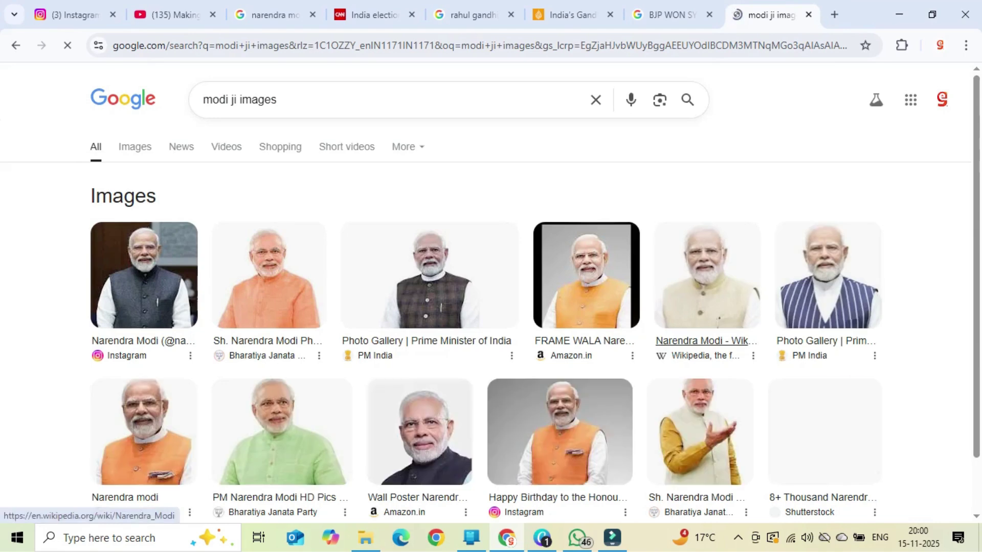
scroll(489, 292, "down", 5)
scroll(490, 292, "up", 5)
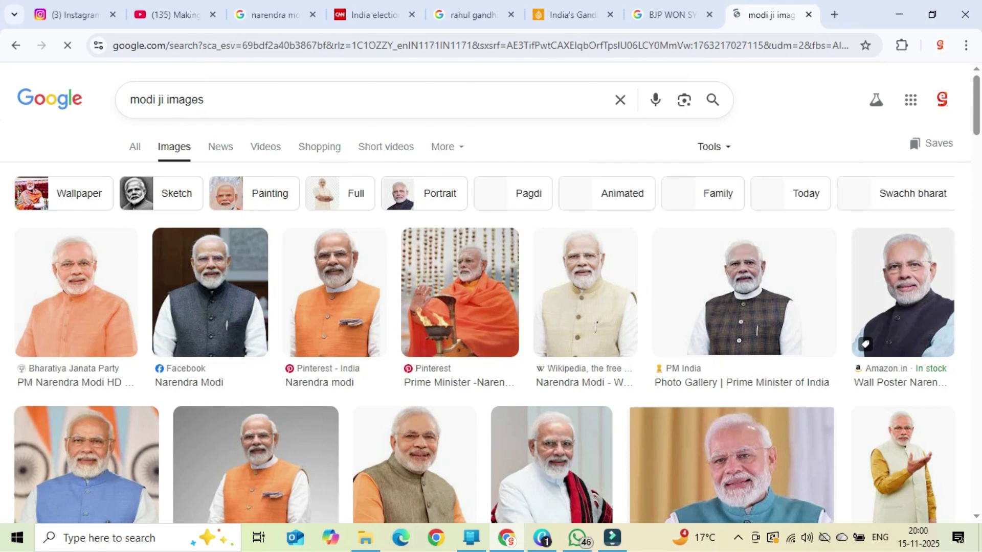
left_click(713, 146)
mouse_move(725, 221)
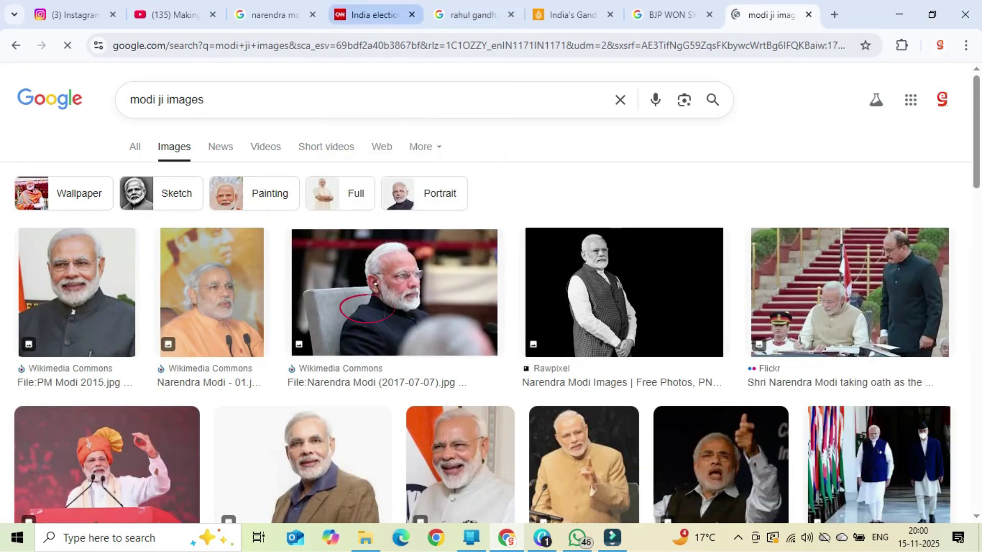
Step: Copy the dark-background Modi portrait from the open CNN article and paste it into the blank Canva thumbnail
key("ctrl+4")
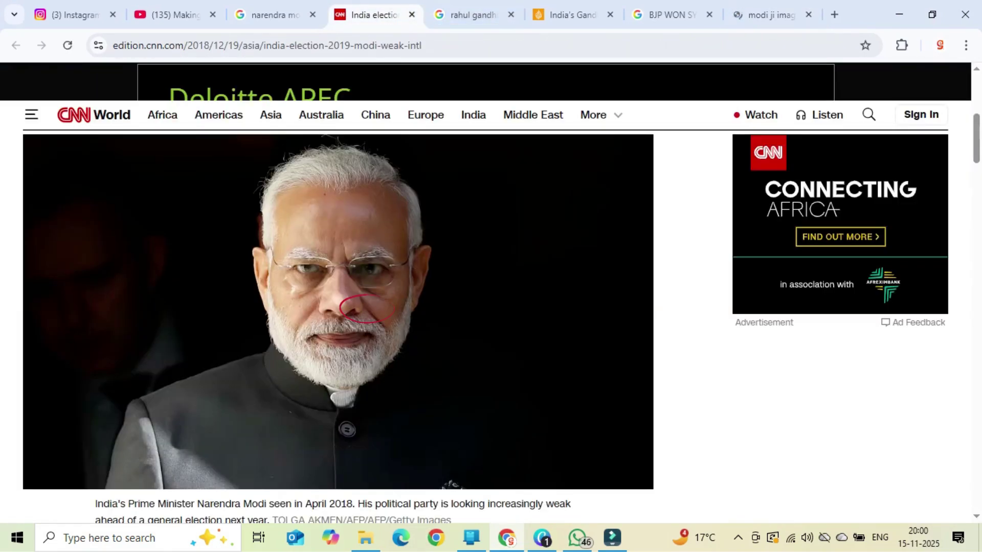
right_click(367, 308)
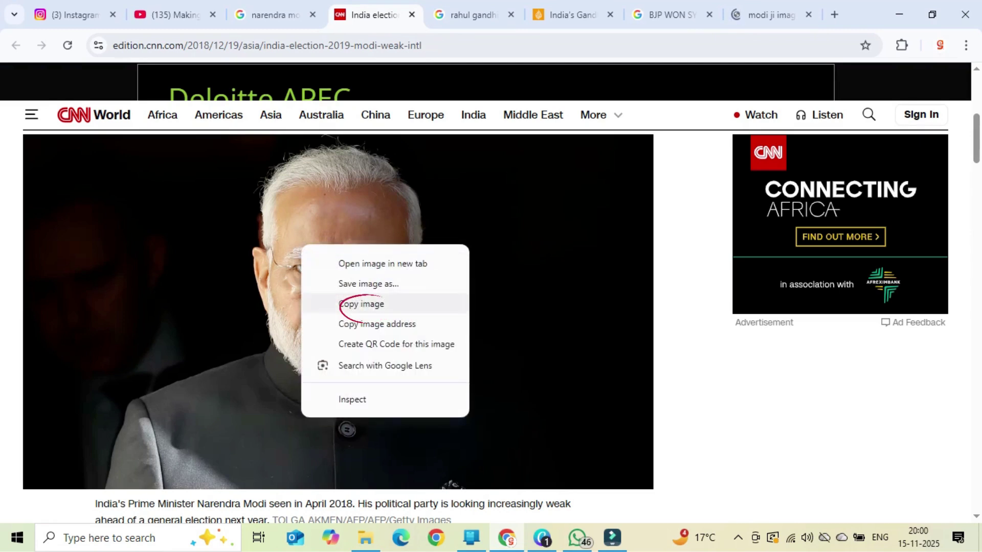
left_click(368, 304)
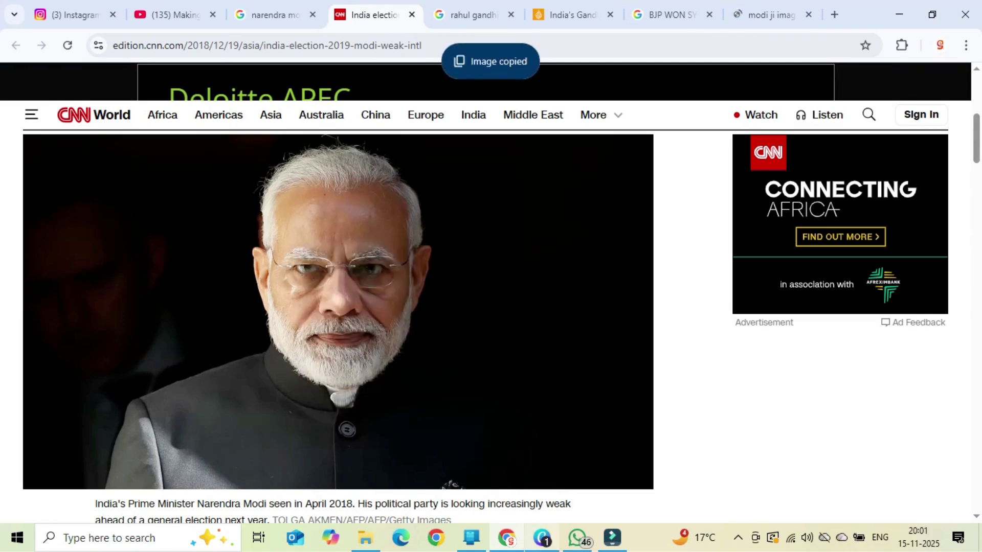
left_click(541, 538)
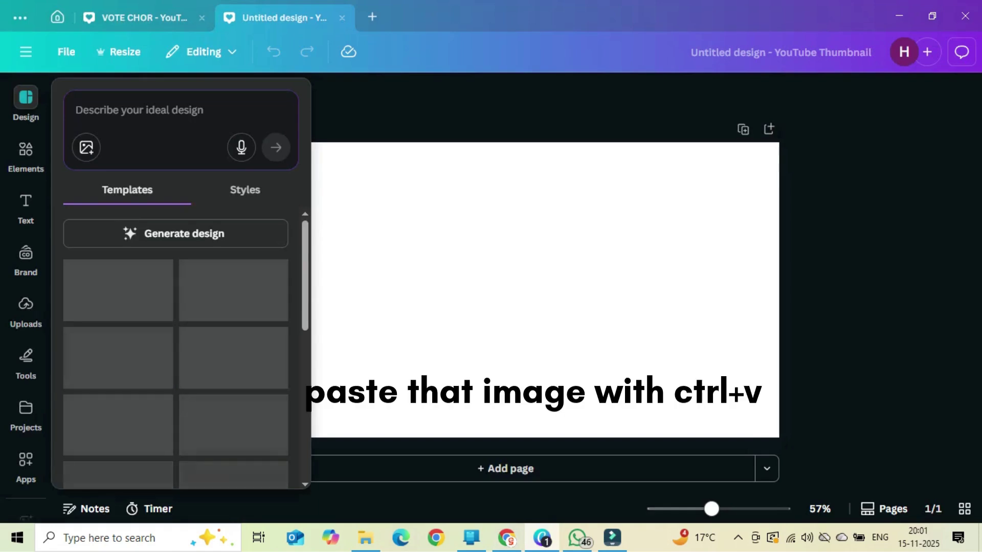
left_click(517, 290)
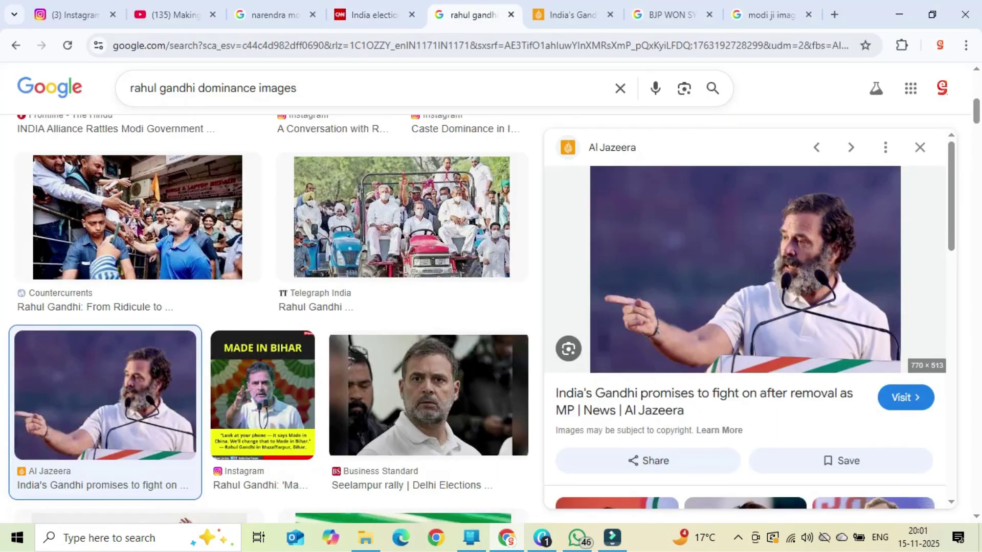
Step: Copy the photo of Rahul Gandhi pointing from the Al Jazeera article in the browser and paste it into the Canva thumbnail
left_click(572, 15)
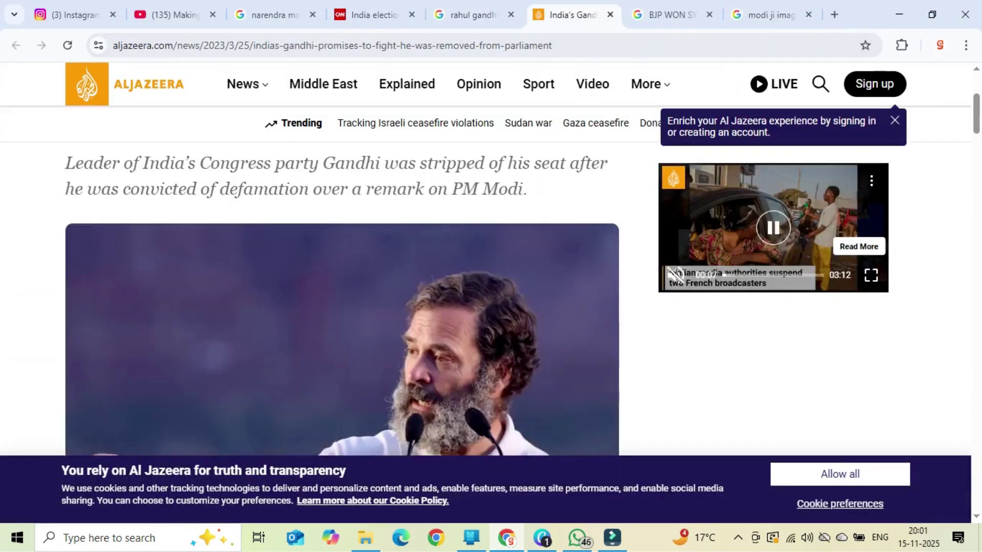
scroll(528, 124, "down", 2)
right_click(320, 224)
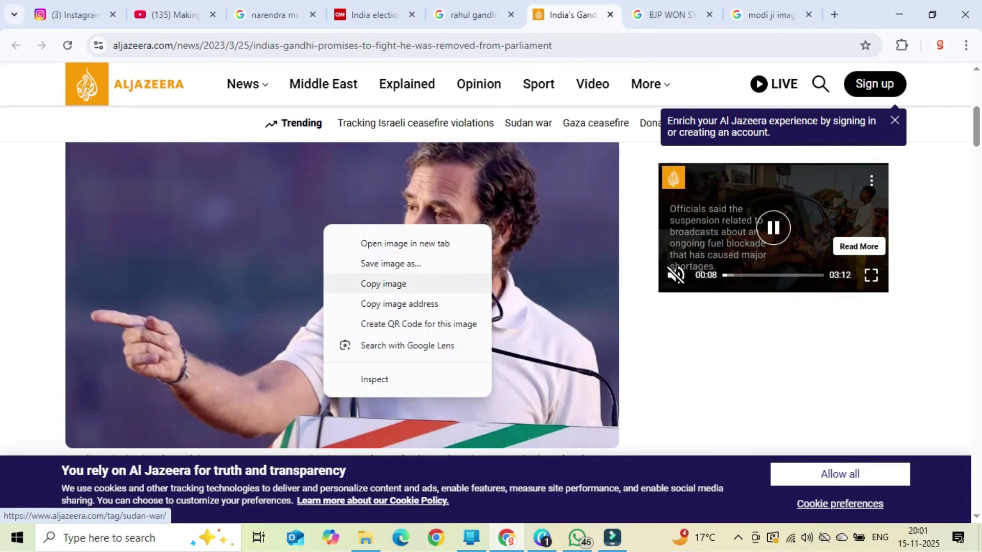
left_click(358, 282)
key("alt+Tab")
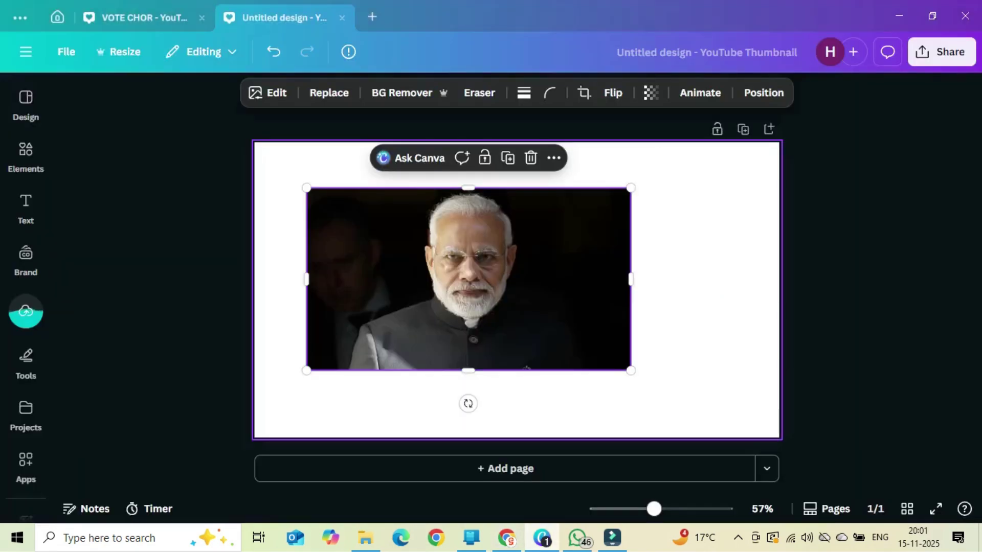
key("ctrl+v")
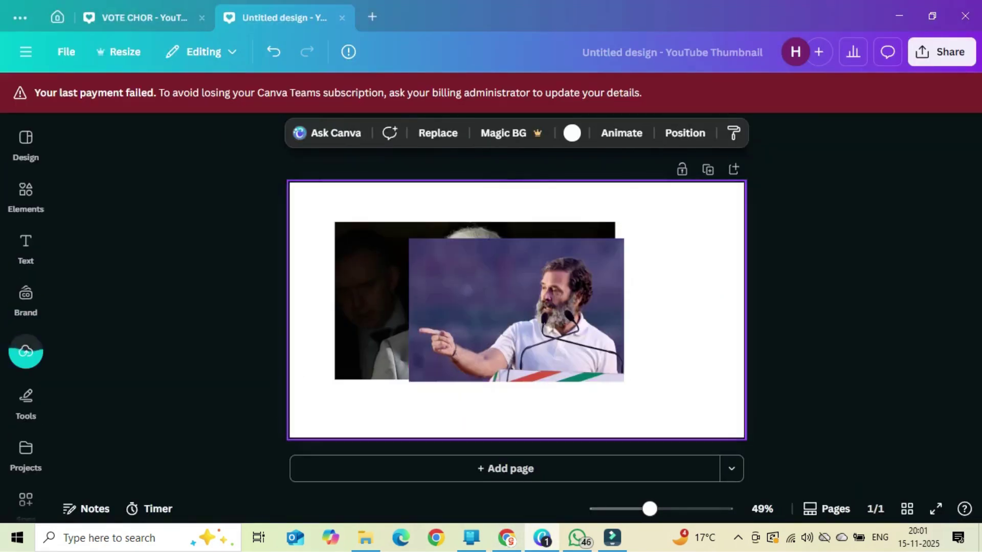
left_click_drag(517, 310, 654, 308)
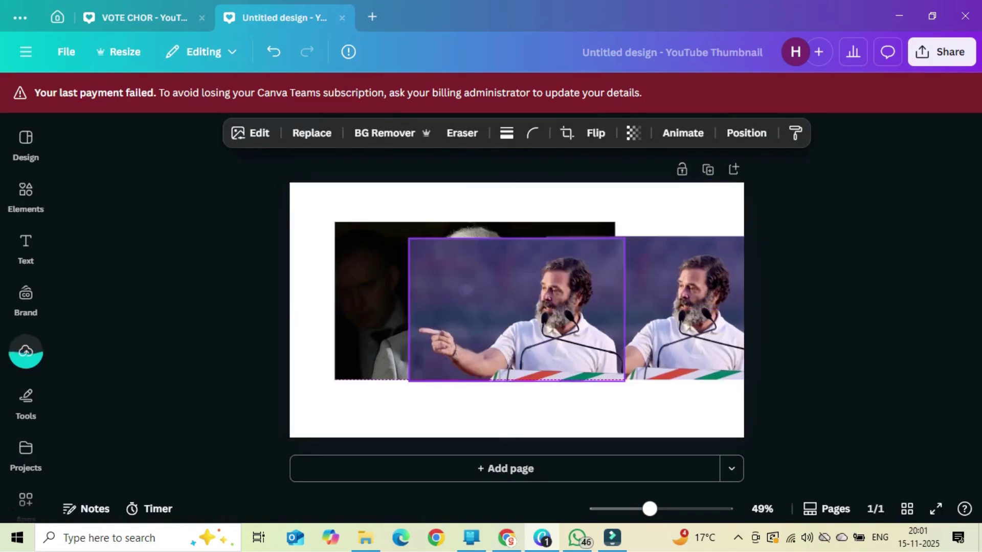
key("ctrl+v")
left_click(684, 308)
key("Delete")
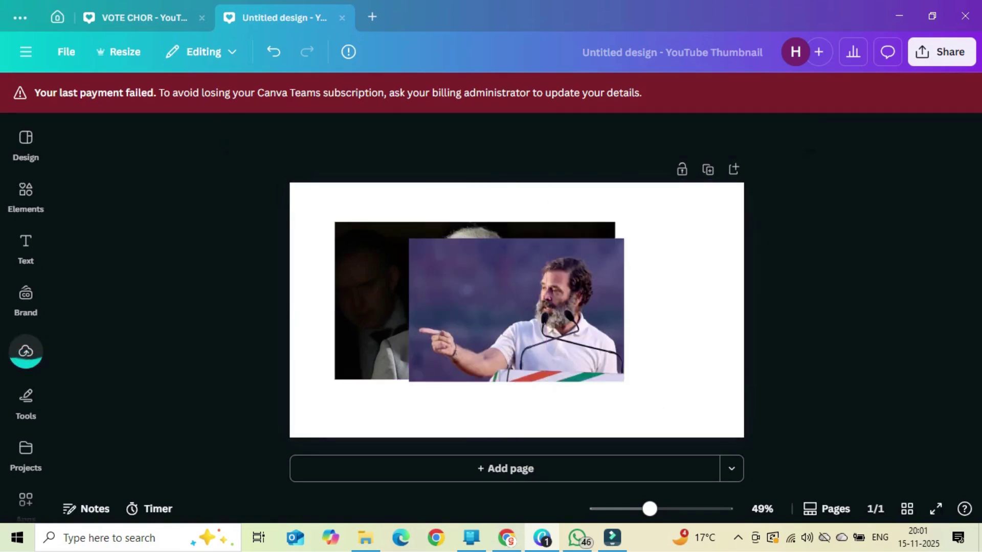
Step: Remove the background of the Rahul Gandhi photo and move it to the lower-right corner of the canvas, partly beyond the edge
left_click(517, 310)
left_click_drag(517, 310, 645, 310)
left_click(475, 300)
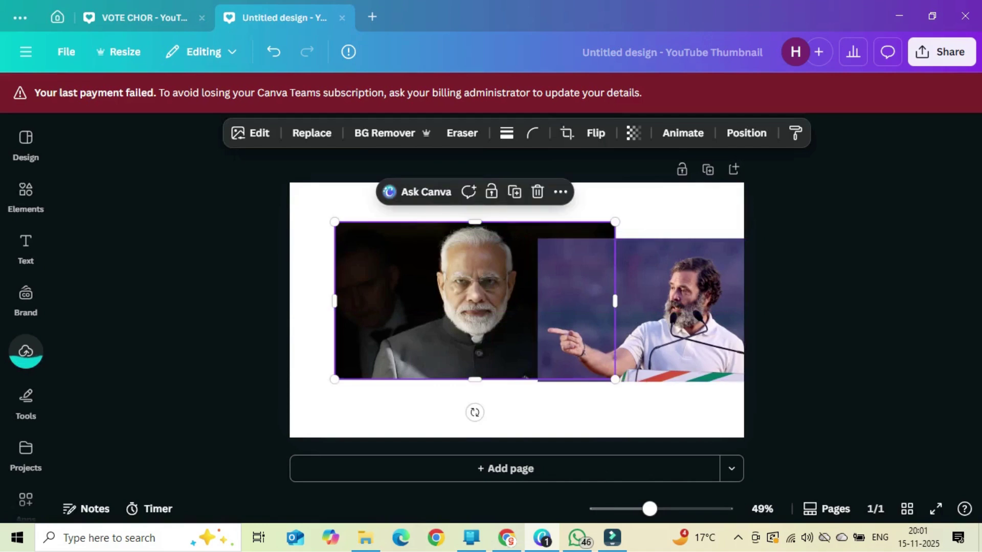
left_click(646, 310)
left_click(384, 133)
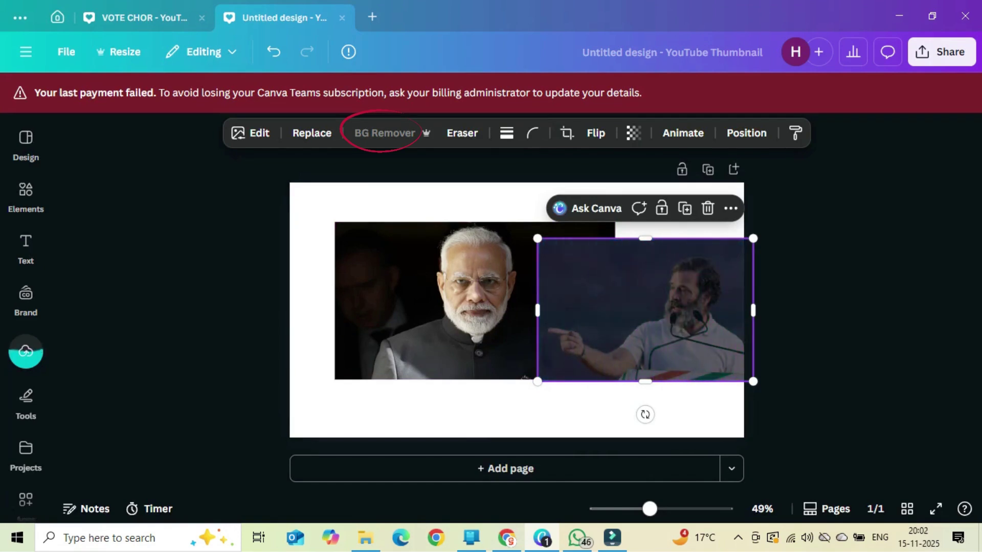
left_click_drag(645, 310, 693, 350)
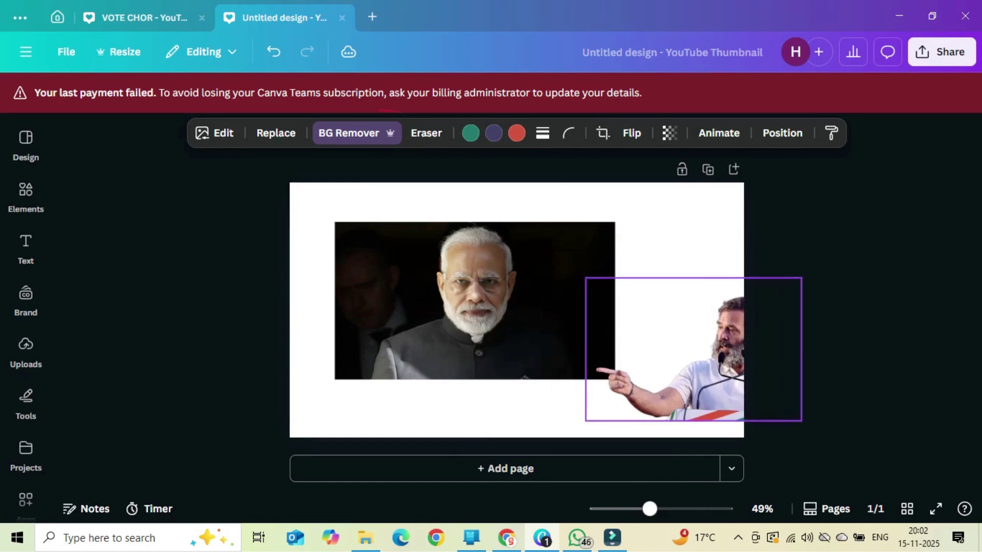
Step: Remove the background of the Modi portrait and shift it slightly down and to the left on the canvas
left_click(474, 301)
left_click(372, 133)
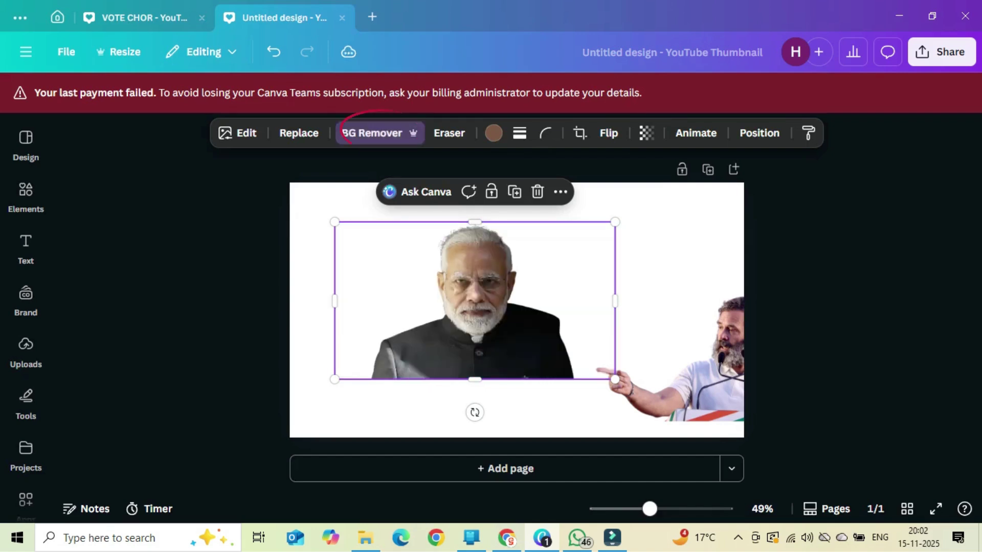
left_click_drag(524, 377, 495, 396)
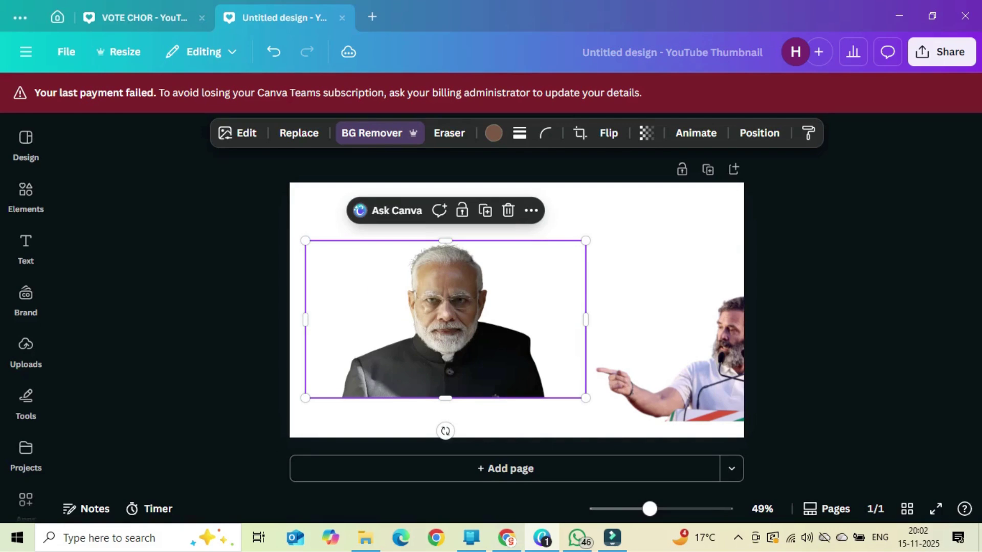
Step: Erase the uneven cutout edge above the portrait's right-hand shoulder using the Pixel Eraser at size 20
left_click(449, 133)
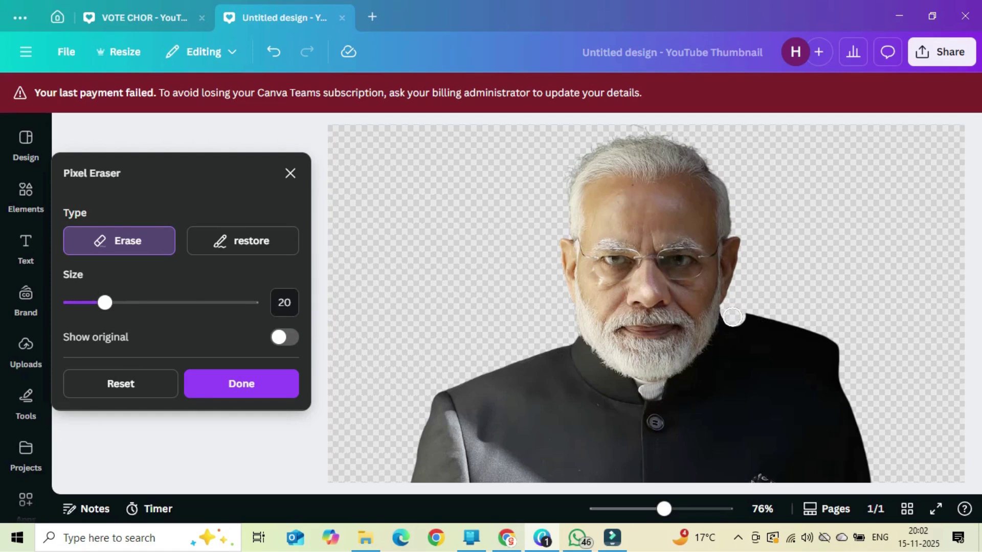
mouse_move(730, 318)
left_mouse_down()
mouse_move(836, 362)
mouse_move(846, 356)
mouse_move(840, 339)
mouse_move(750, 318)
left_mouse_up()
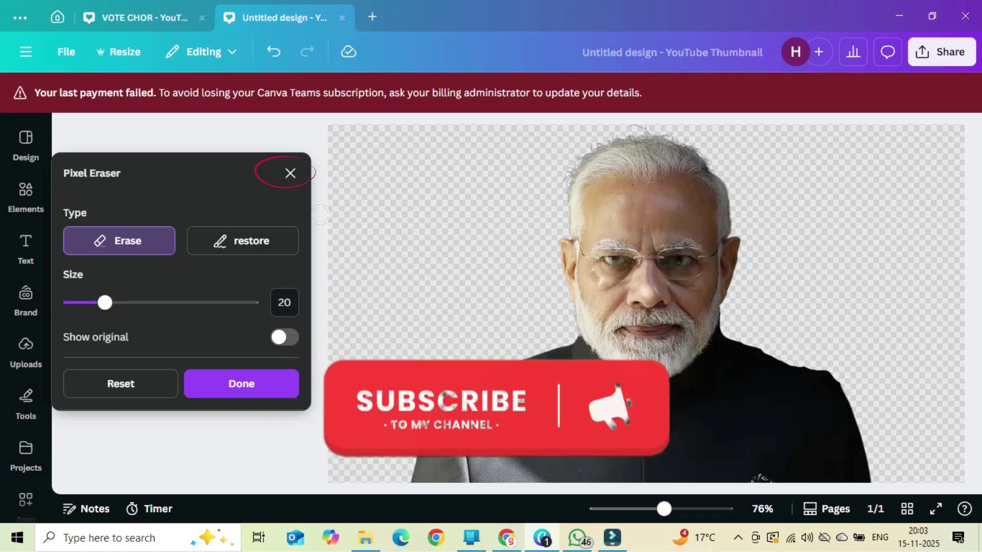
left_click(290, 173)
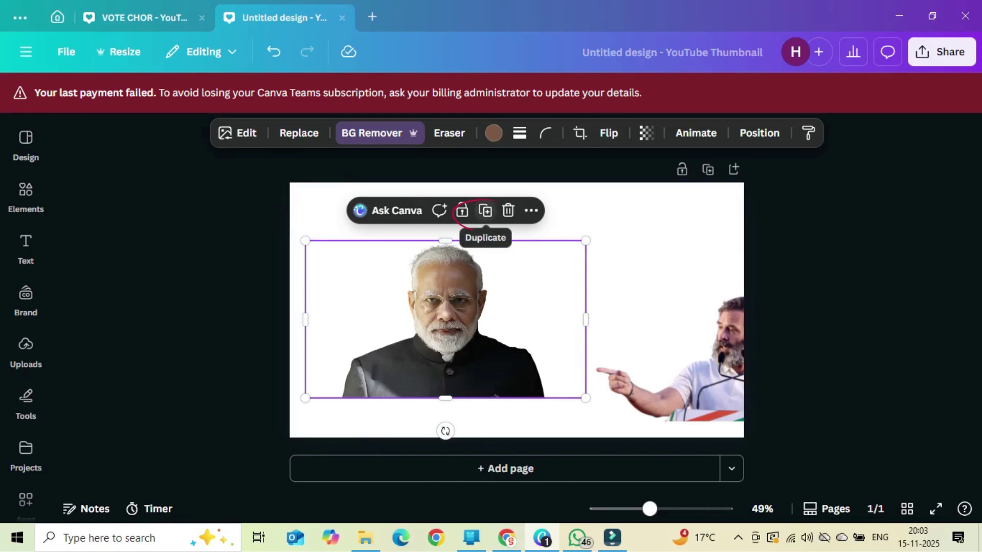
Step: Duplicate the Modi portrait, crop the copy to its left-hand shoulder strip and offset it to the left of the original
left_click(485, 210)
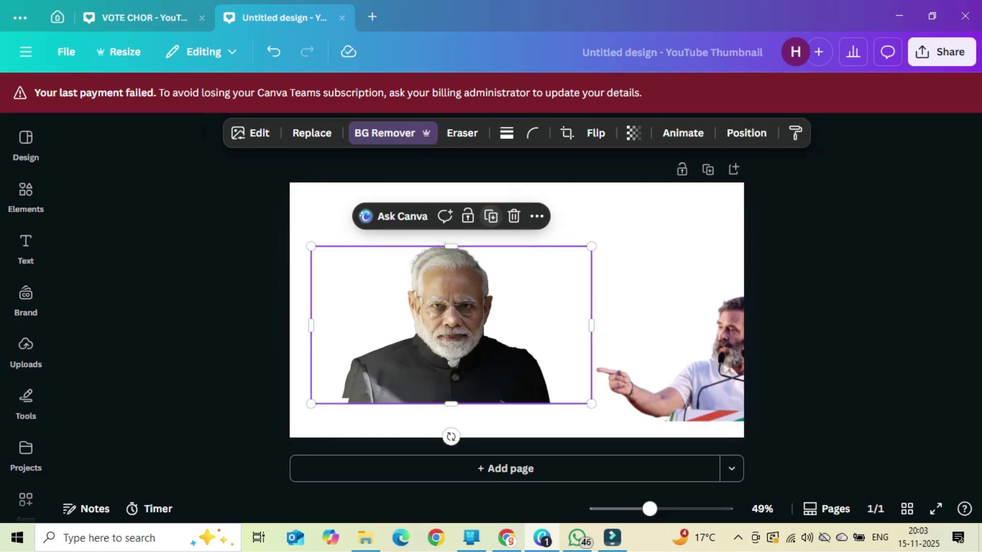
mouse_move(451, 324)
left_mouse_down()
mouse_move(466, 287)
mouse_move(461, 310)
left_mouse_up()
mouse_move(482, 234)
left_mouse_down()
mouse_move(483, 222)
mouse_move(476, 243)
left_mouse_up()
left_click_drag(505, 396, 495, 397)
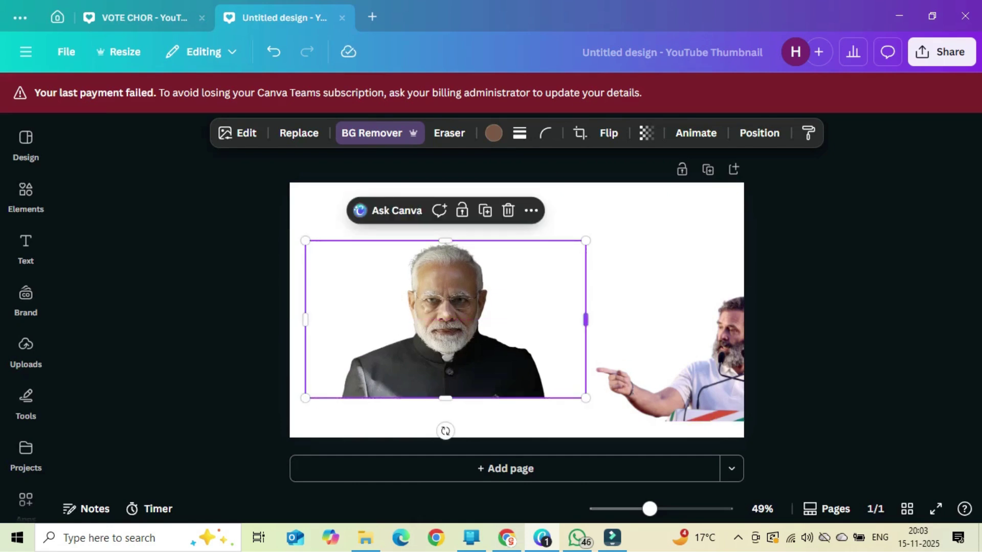
left_click_drag(586, 320, 322, 320)
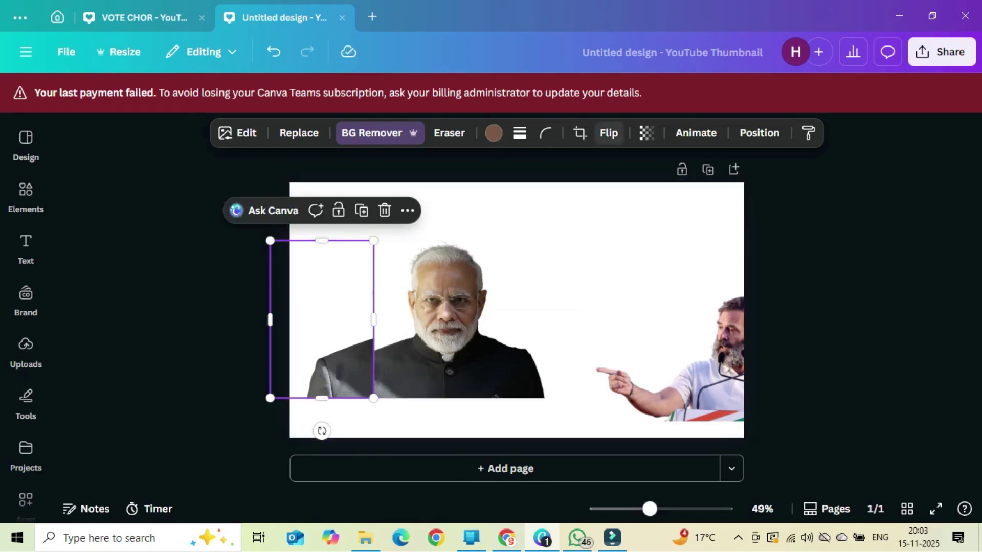
Step: Flip the cropped shoulder strip horizontally and place it over the portrait's right-hand shoulder
left_click(609, 133)
left_click(619, 171)
left_click_drag(321, 319, 530, 319)
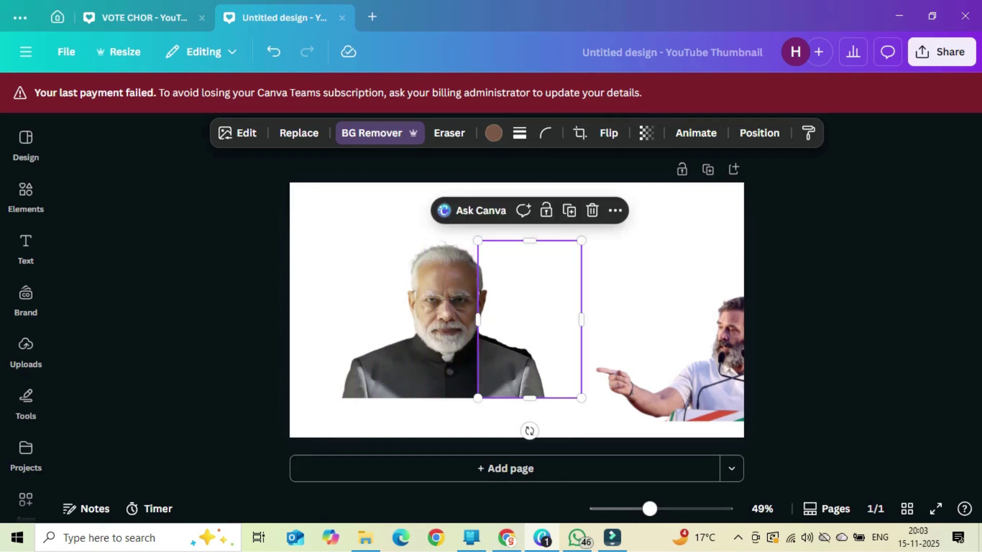
Step: Erase the original portrait's dark shoulder edge that sticks out behind the mirrored strip, using the Pixel Eraser at size 20
left_click_drag(650, 509, 660, 508)
left_click(402, 327)
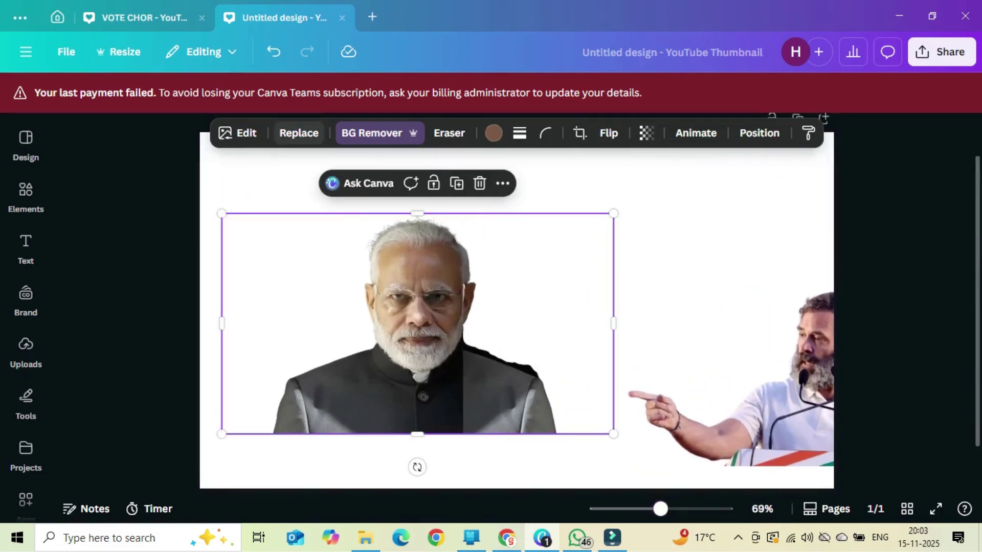
left_click(449, 133)
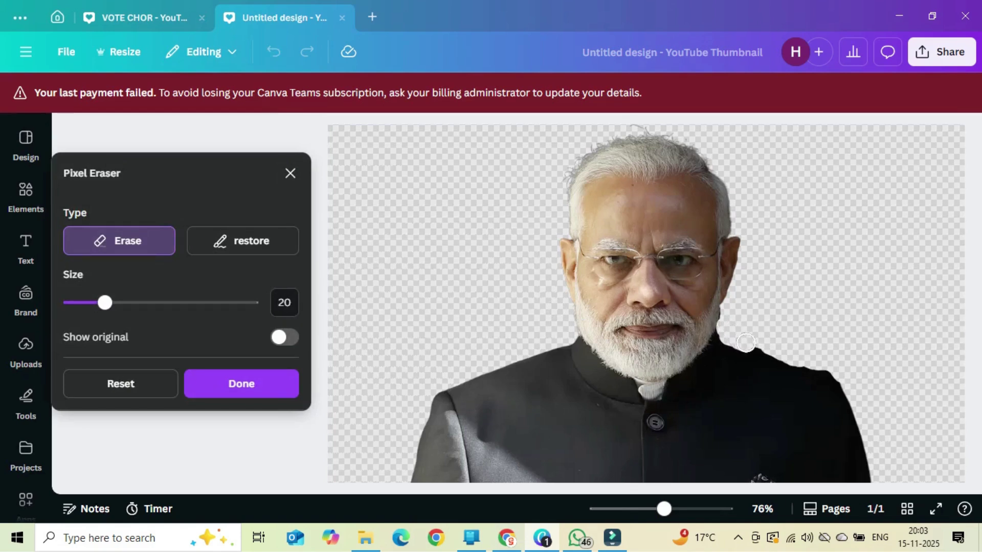
mouse_move(830, 367)
left_mouse_down()
mouse_move(834, 376)
mouse_move(729, 347)
left_mouse_up()
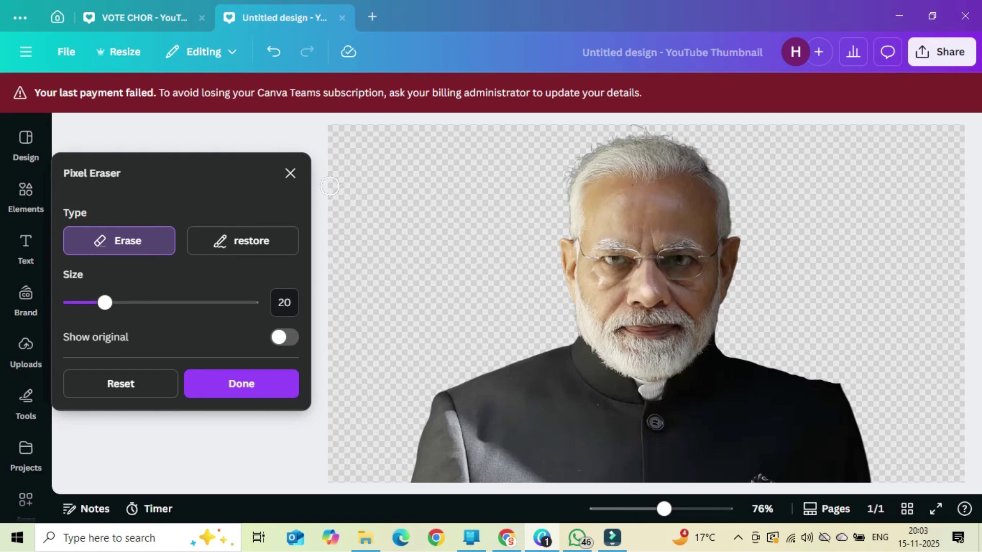
left_click(290, 173)
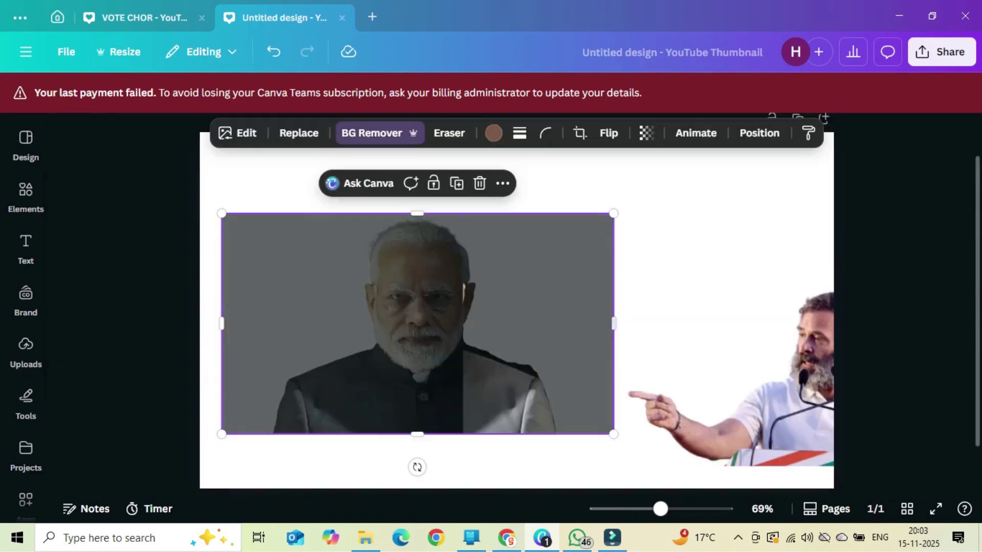
Step: Erase the dark fragment sticking out above the right-hand shoulder of the original Modi portrait with the Pixel Eraser at size 20
left_click(674, 244)
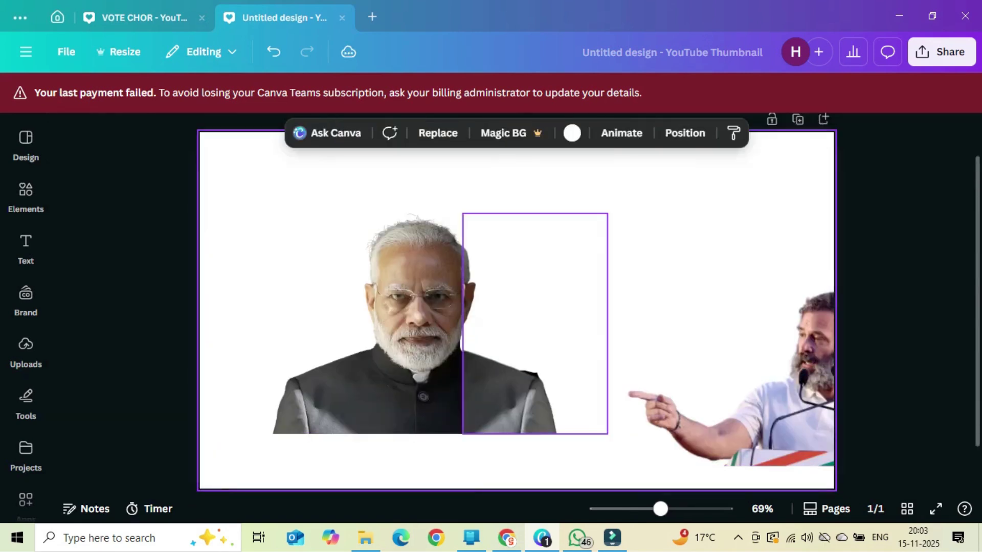
left_click(416, 323)
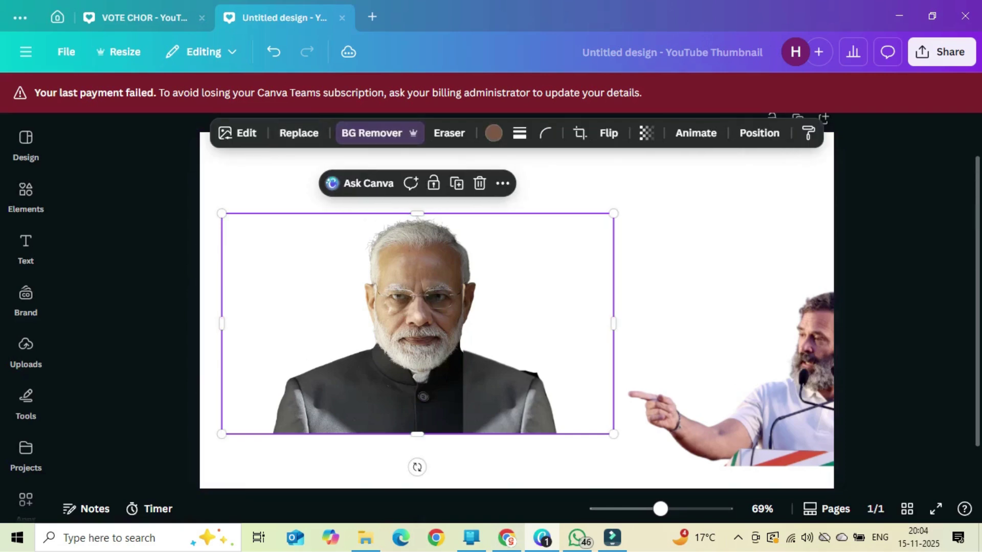
left_click(449, 133)
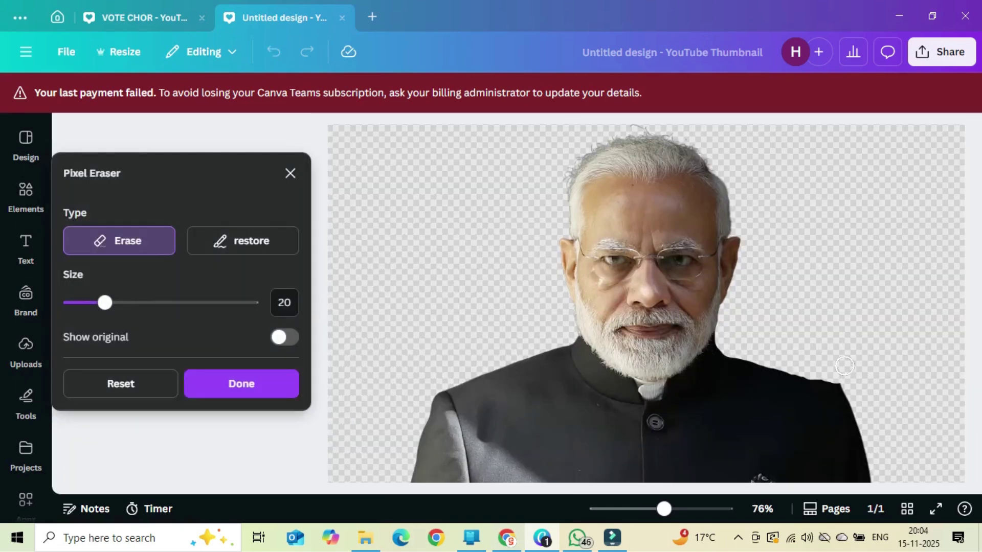
left_click_drag(839, 384, 852, 384)
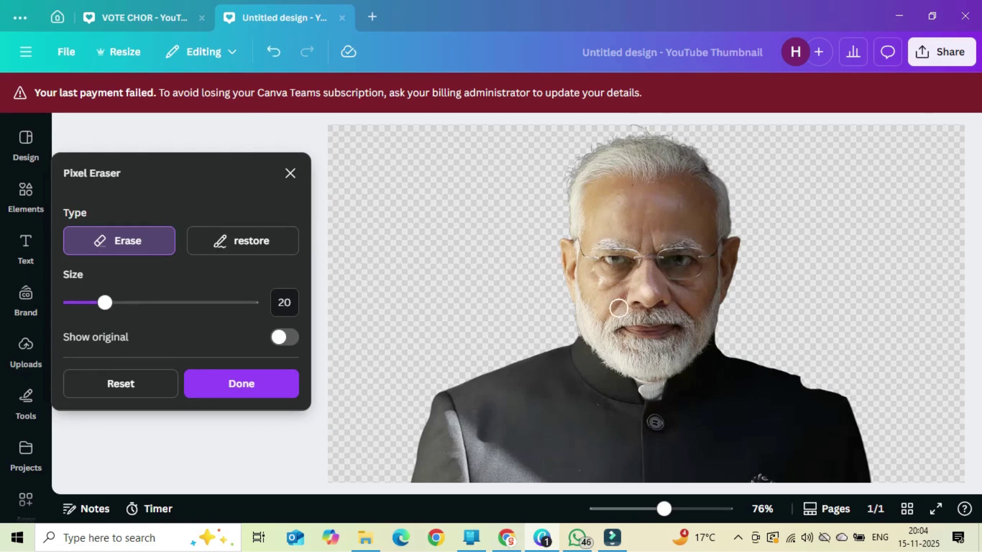
left_click(290, 173)
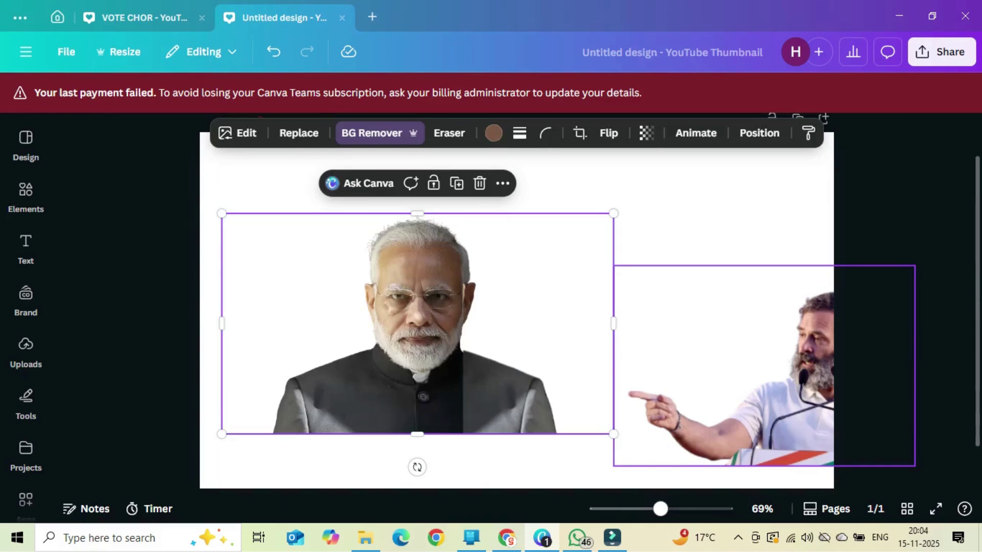
Step: Set the mirrored shoulder strip's brightness to -58 and contrast to 50 to match the dark jacket of the original portrait
left_click(537, 332)
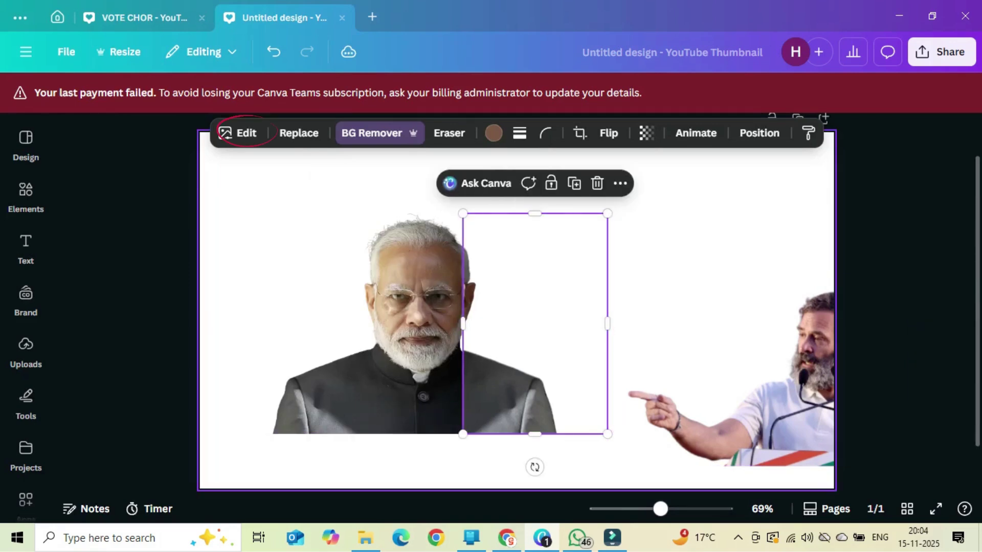
left_click(238, 133)
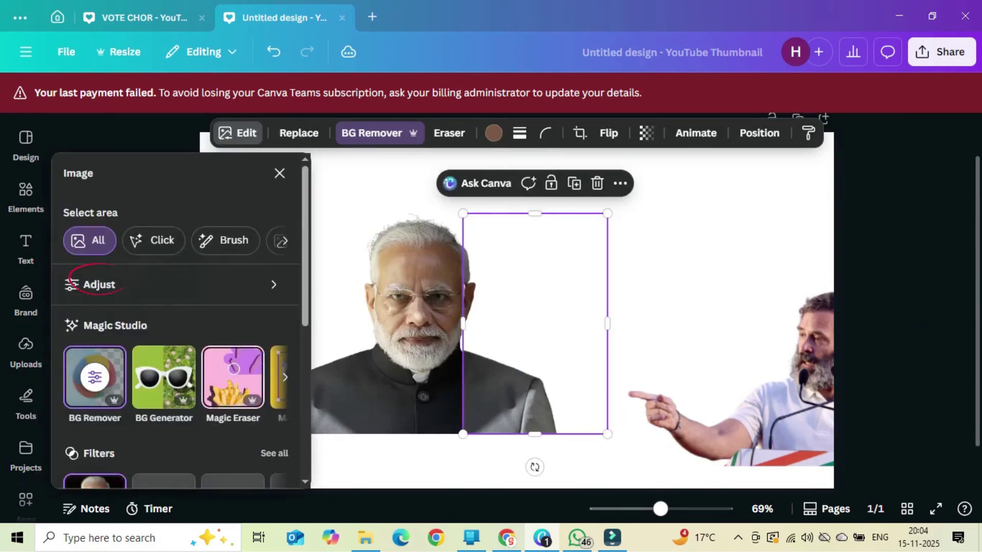
scroll(177, 332, "down", 5)
scroll(177, 317, "up", 5)
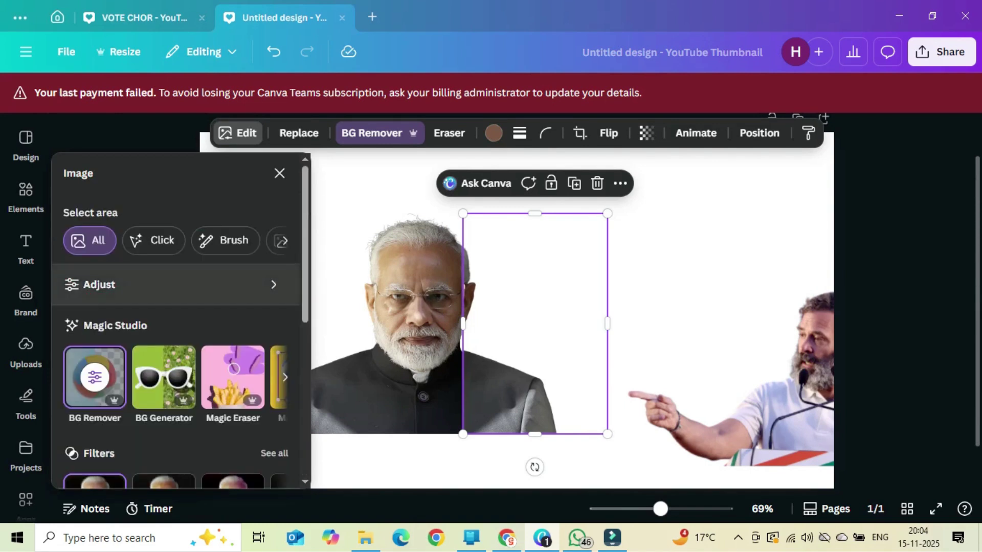
left_click(169, 284)
scroll(156, 360, "down", 3)
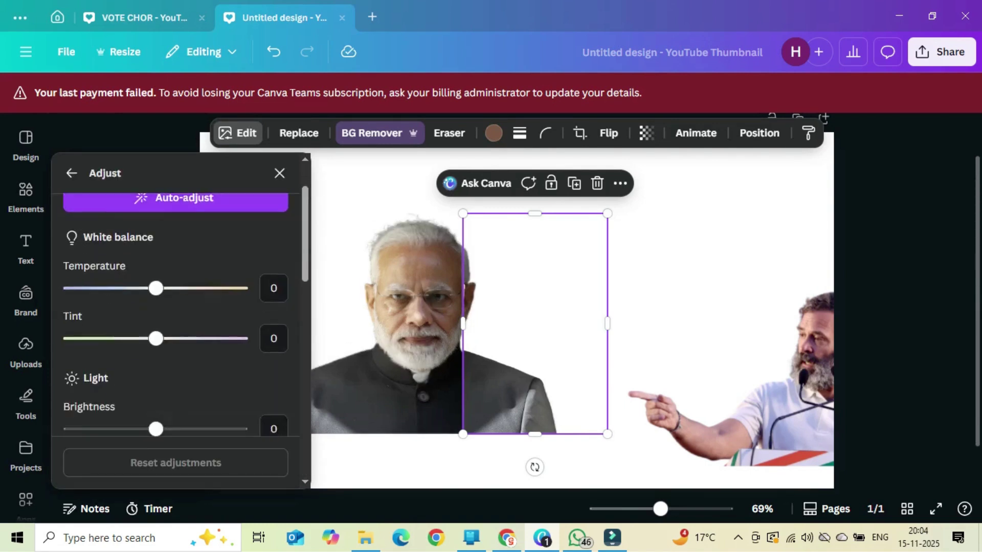
left_click_drag(156, 357, 106, 357)
left_click_drag(156, 407, 198, 407)
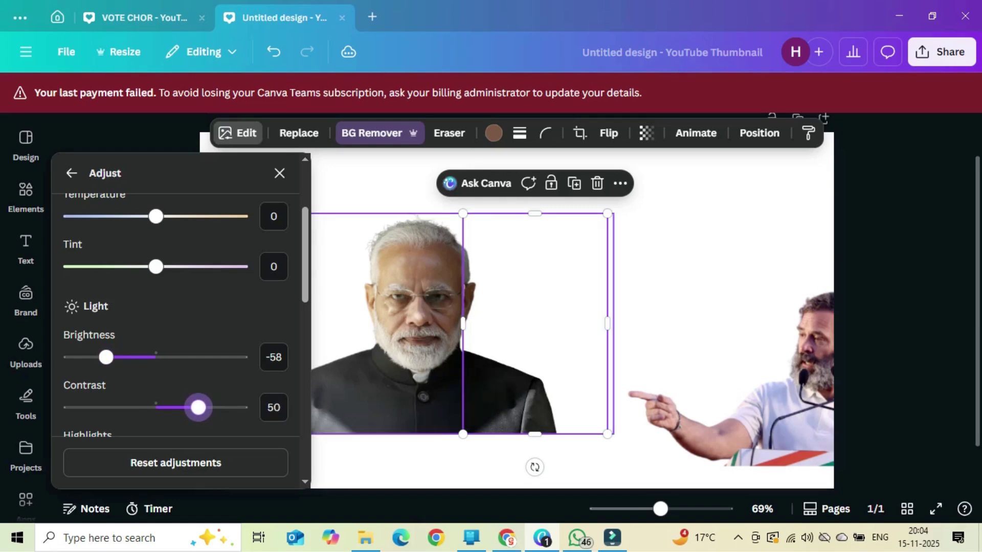
Step: Select the Modi portrait together with its mirrored shoulder strip and group them
left_click(416, 323)
left_click(765, 365)
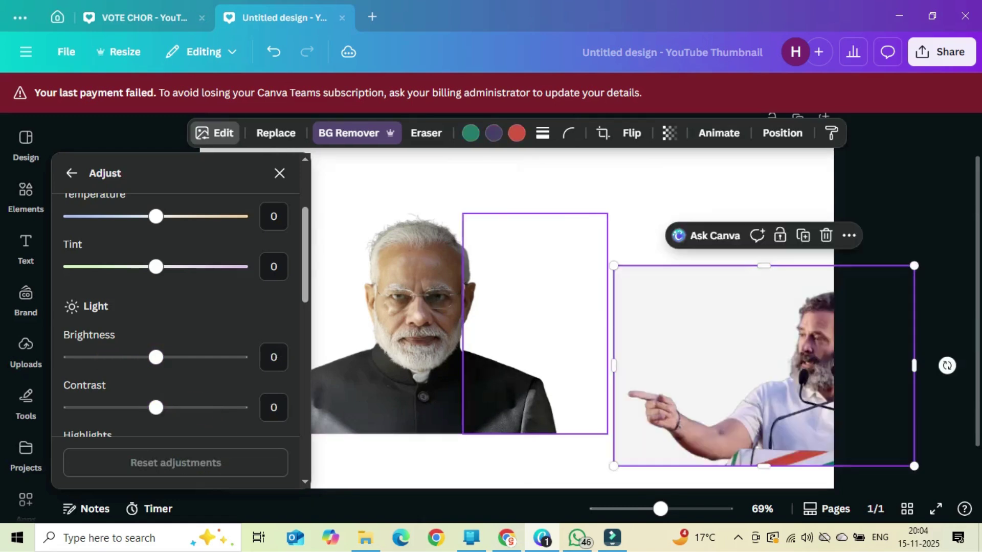
left_click(535, 323)
key("ctrl+a")
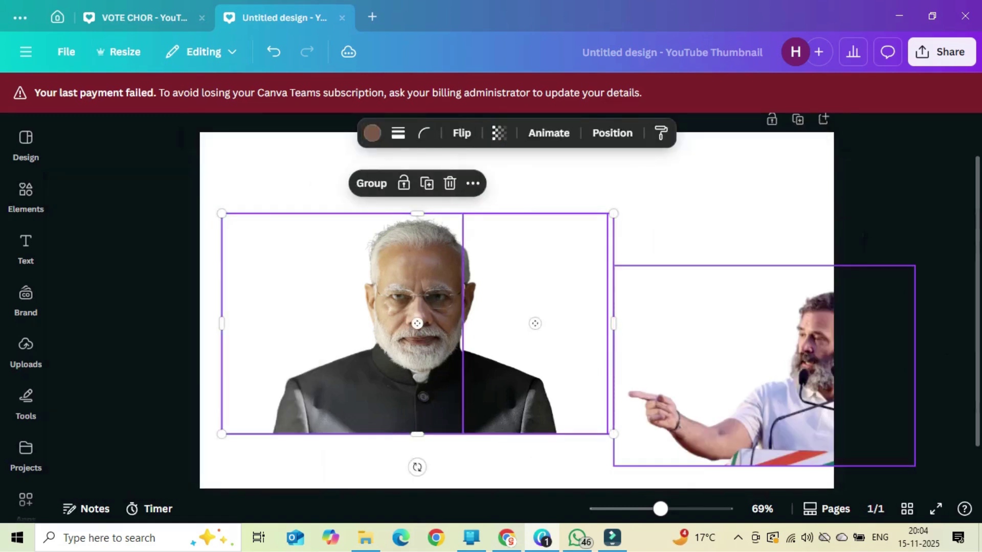
right_click(399, 319)
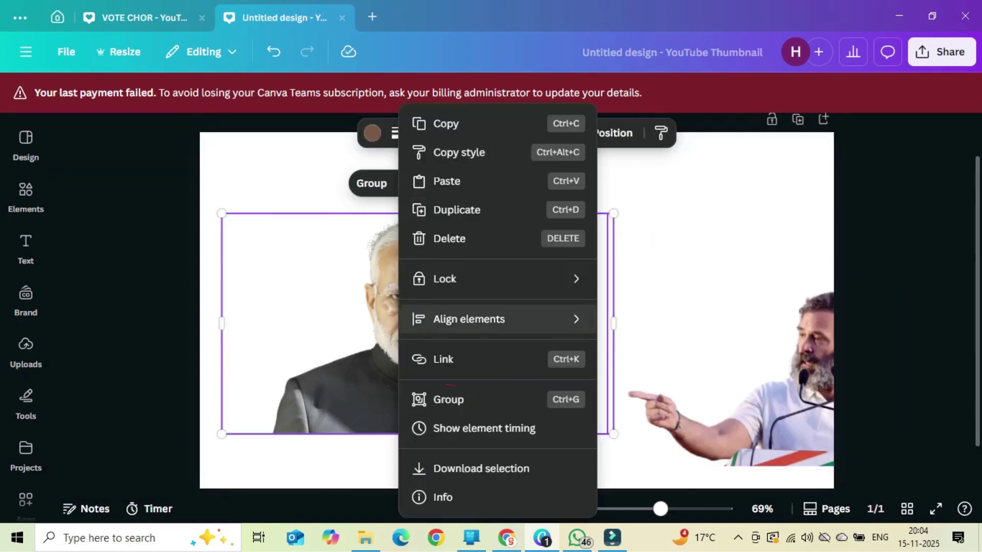
left_click(440, 399)
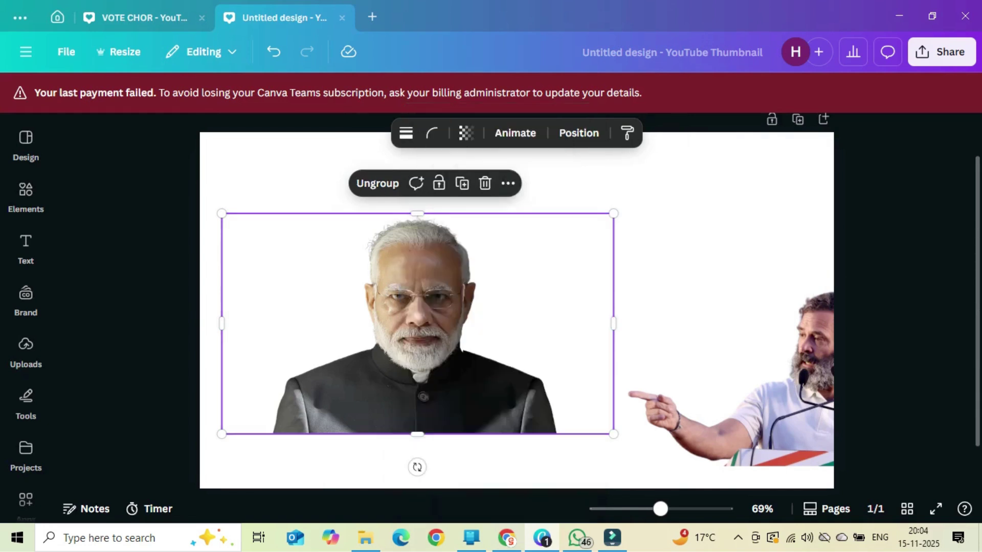
Step: Move the Modi group to the page's lower left, and reposition and enlarge the Rahul Gandhi cutout at the lower right
left_click_drag(441, 399, 392, 441)
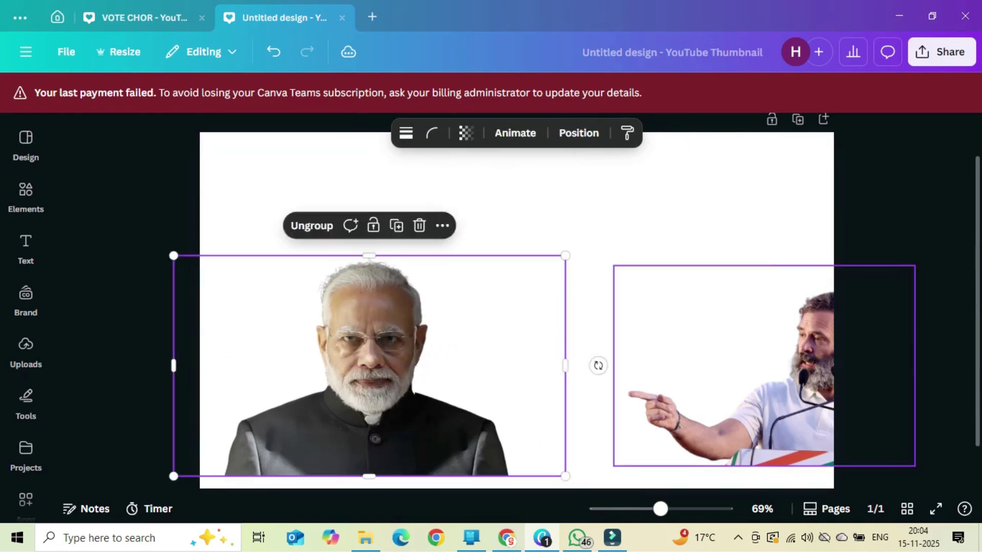
left_click(775, 403)
left_click_drag(774, 404, 659, 394)
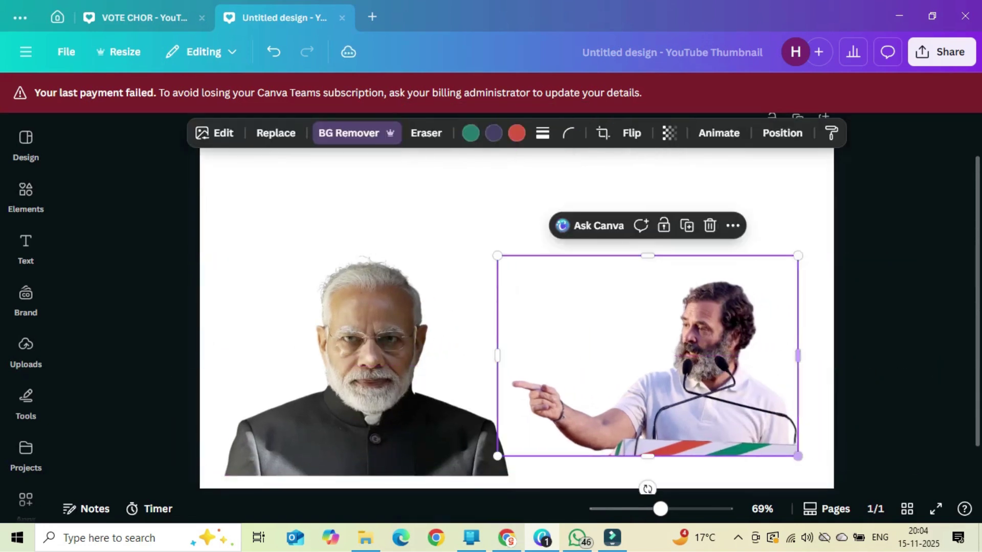
left_click_drag(798, 456, 858, 495)
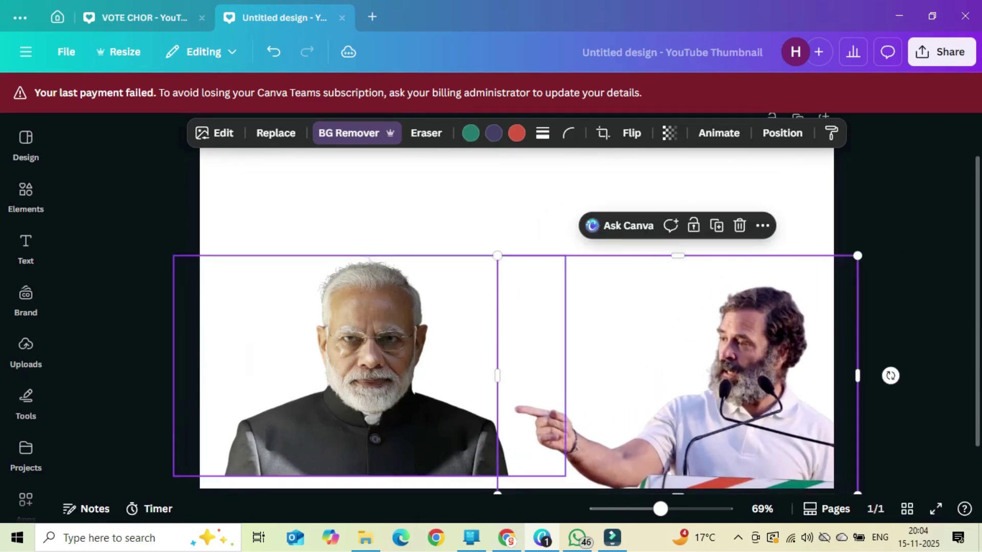
Step: Switch to Chrome and bring up the "modi ji images" results tab for a new web search
key("alt+Tab")
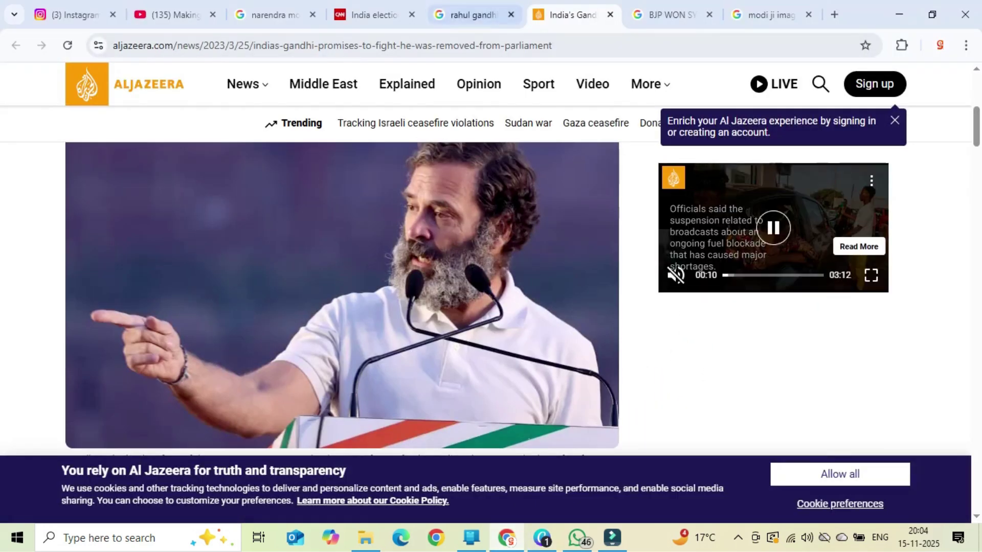
left_click(373, 14)
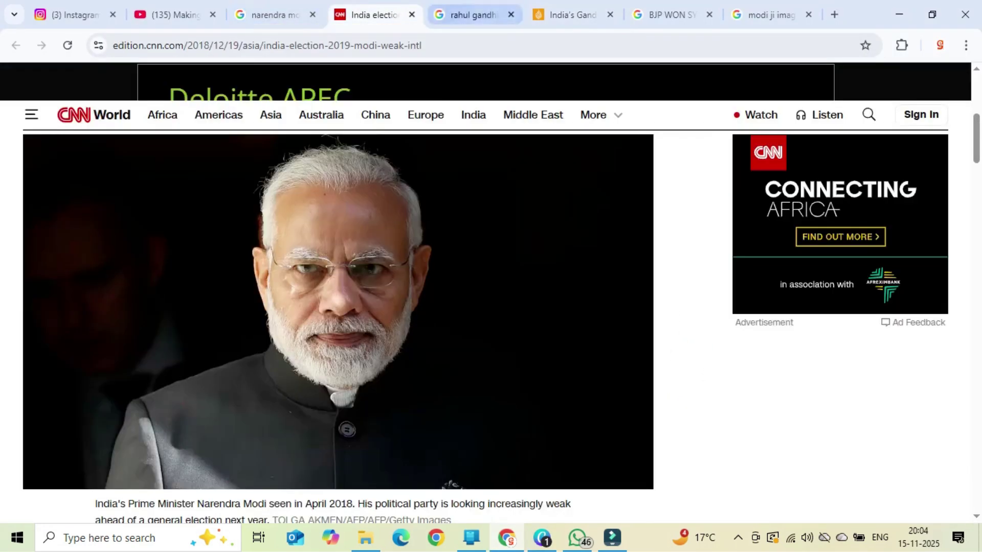
left_click(473, 14)
left_click(667, 14)
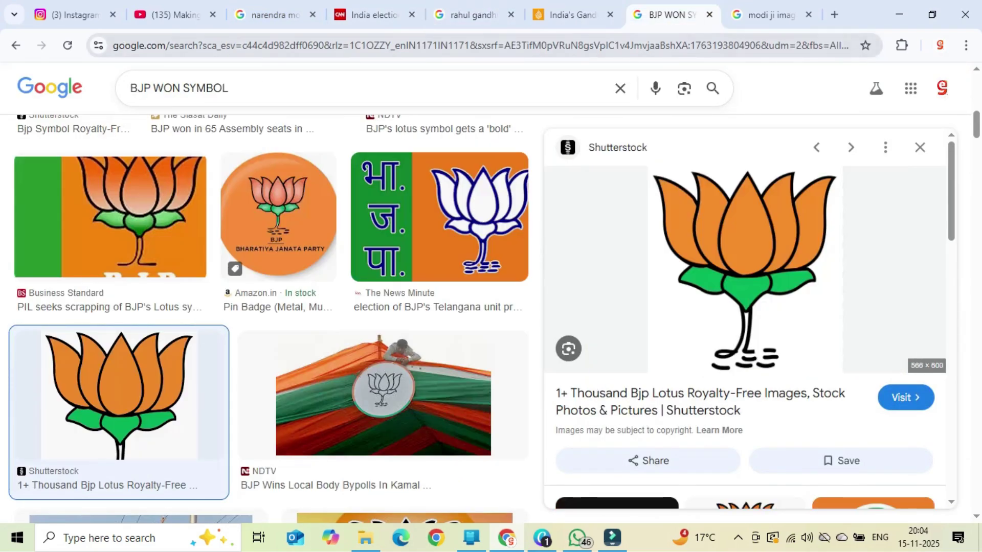
left_click(769, 15)
left_click(606, 45)
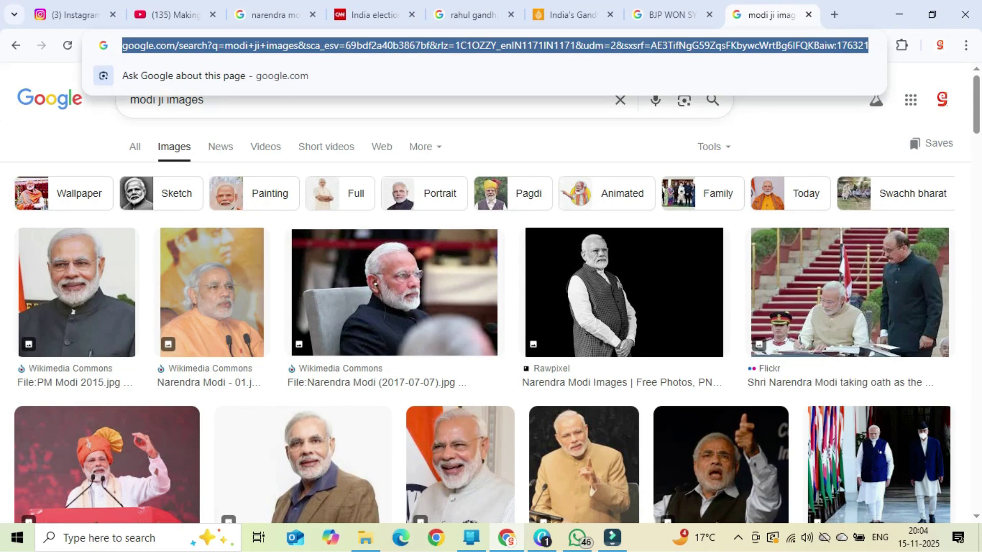
type("bjp")
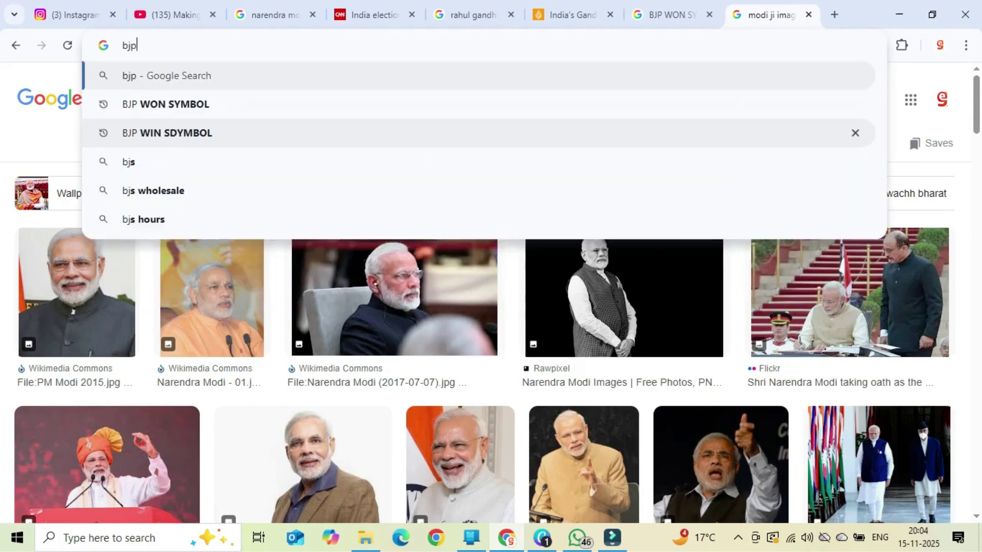
key("BackSpace")
key("BackSpace")
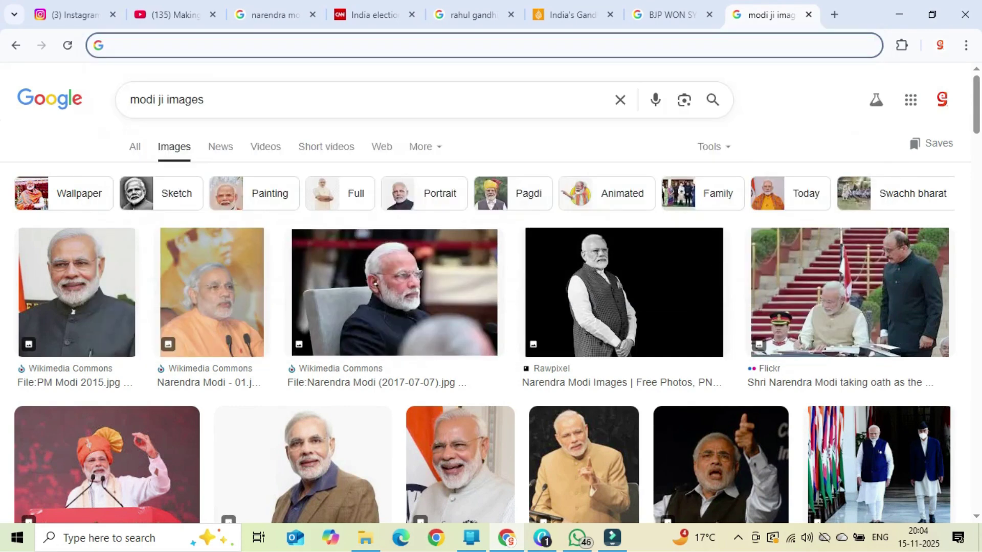
Step: Search the web for "crowd images"
type("corwo")
key("BackSpace")
key("BackSpace")
key("BackSpace")
key("BackSpace")
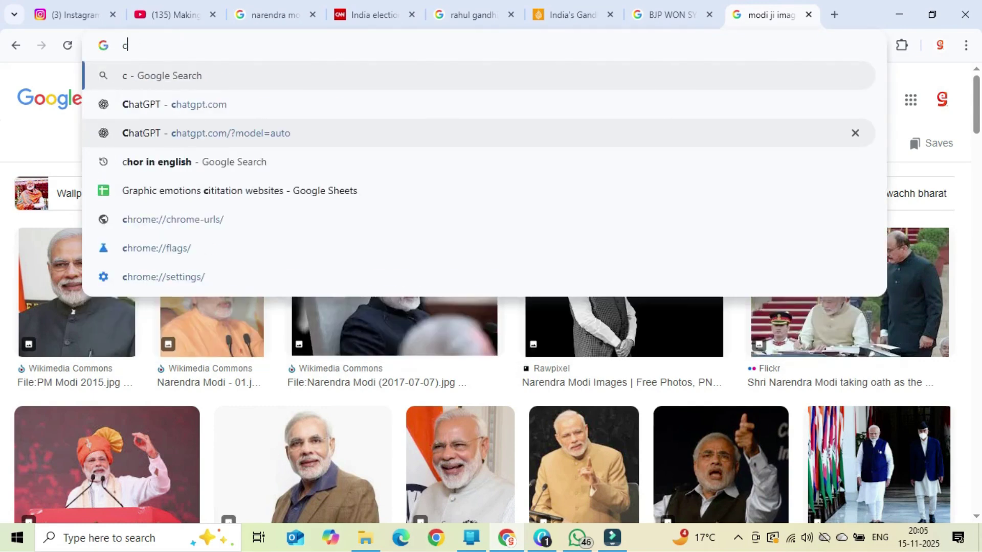
type("rowd images")
key("Return")
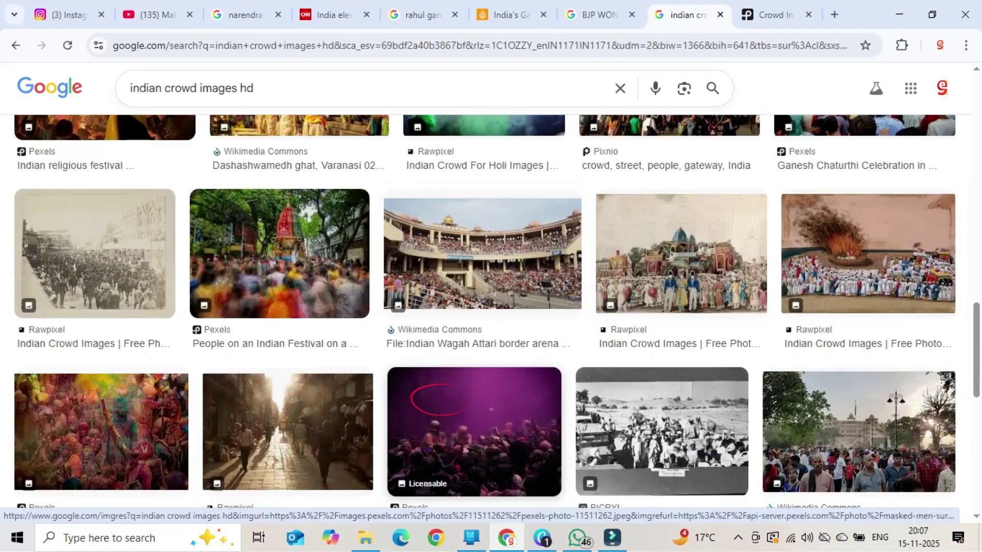
Step: Browse the "indian crowd images hd" results, open the Wikimedia Commons photo of a crowd with the Indian flag and copy the image
scroll(440, 397, "up", 10)
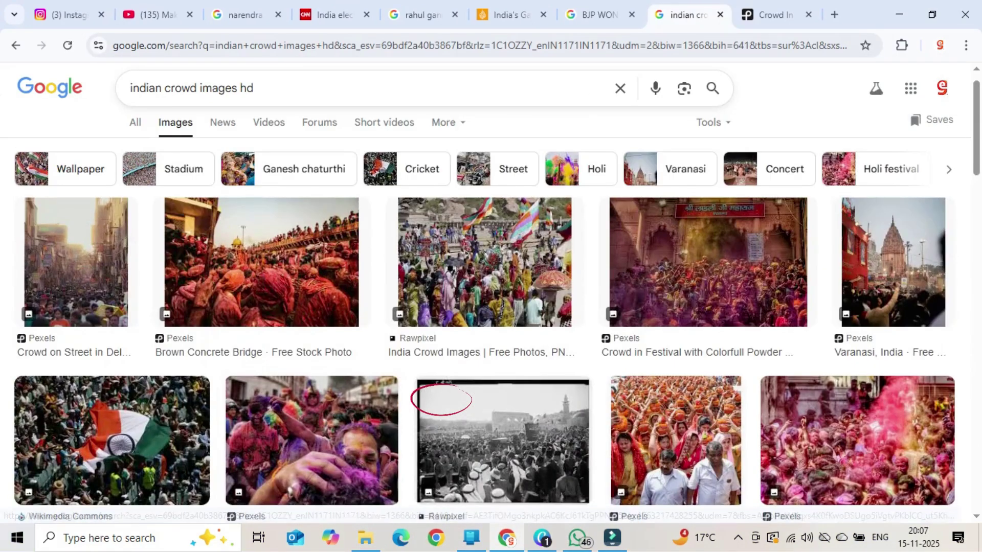
scroll(440, 399, "down", 8)
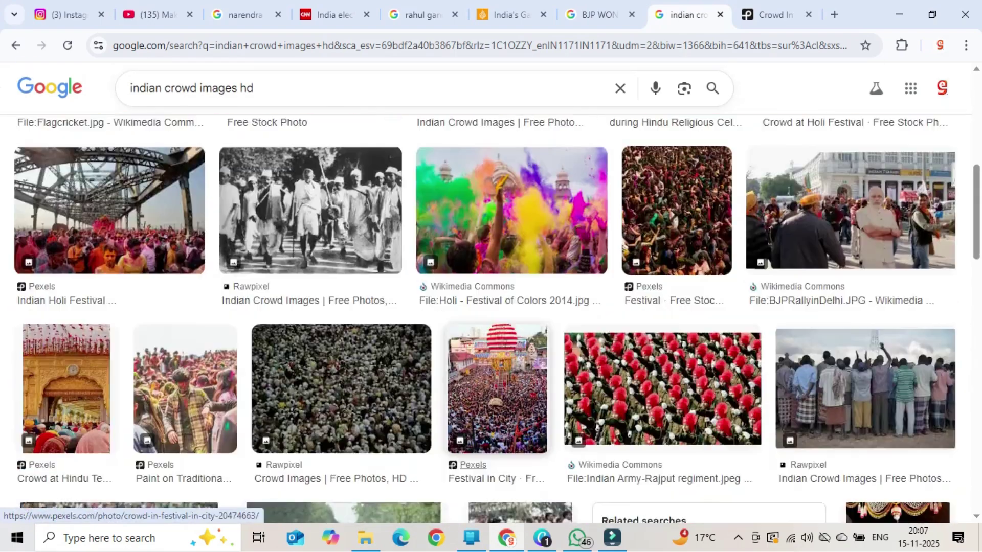
scroll(491, 389, "down", 6)
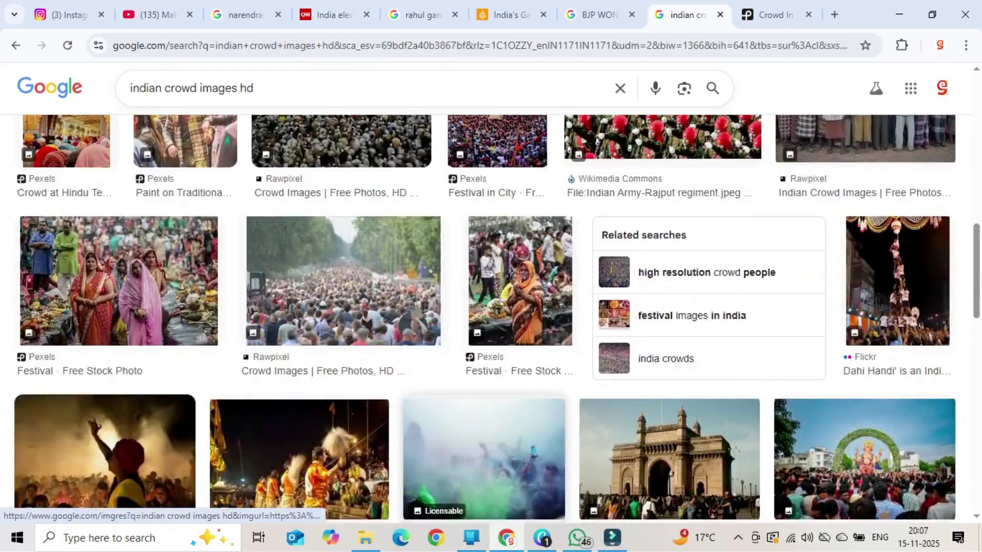
scroll(491, 389, "up", 10)
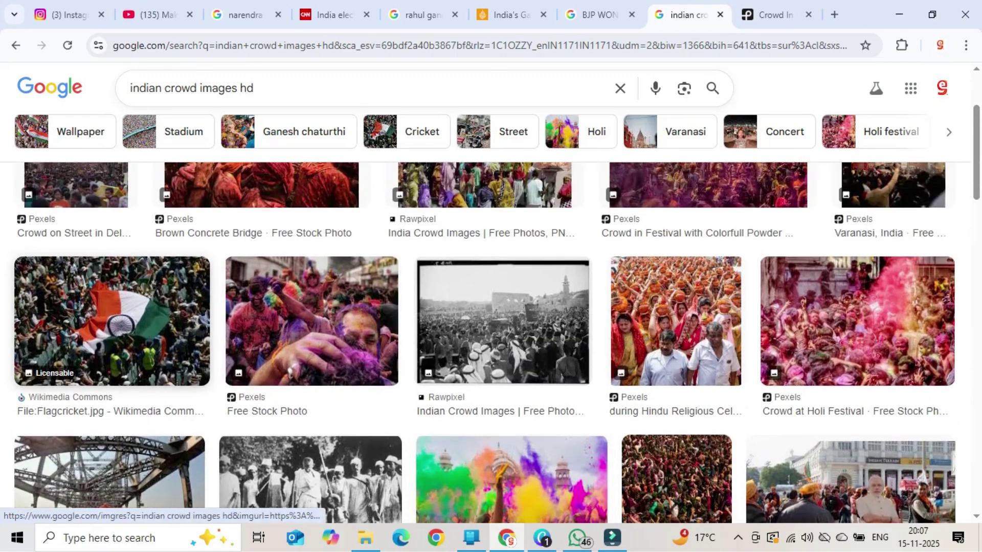
left_click(112, 322)
right_click(591, 192)
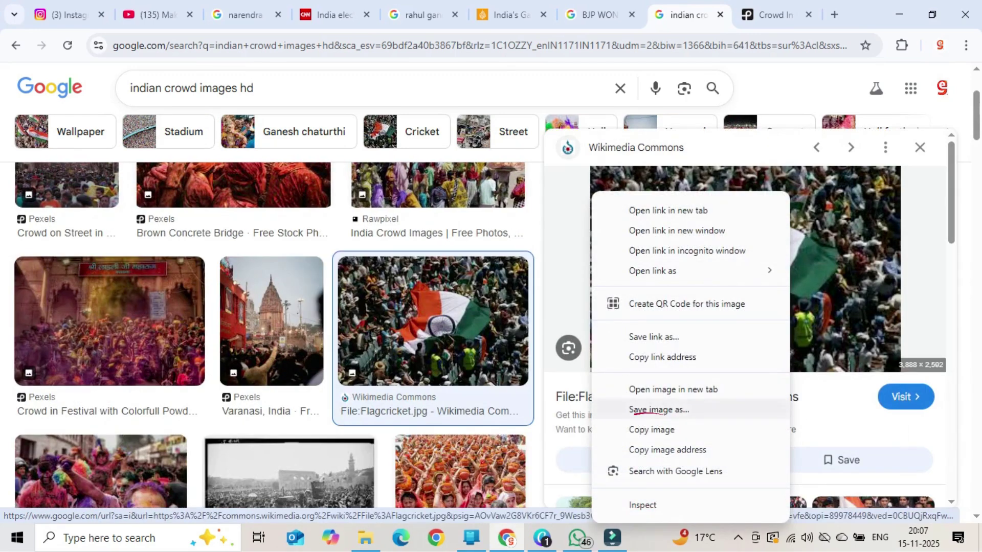
left_click(652, 430)
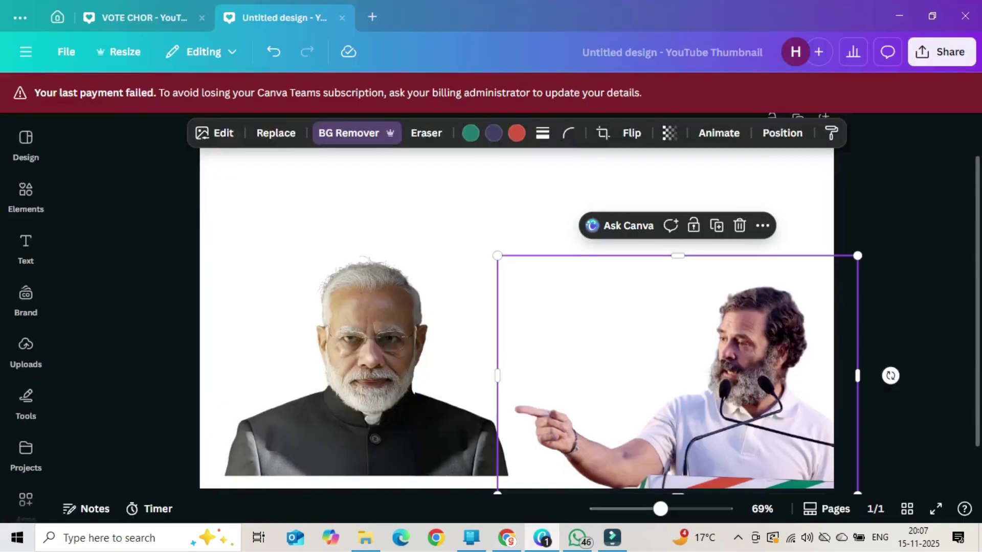
Step: Paste the copied crowd photo onto the page and stretch it into a full-width strip across the page's upper half
left_click(516, 204)
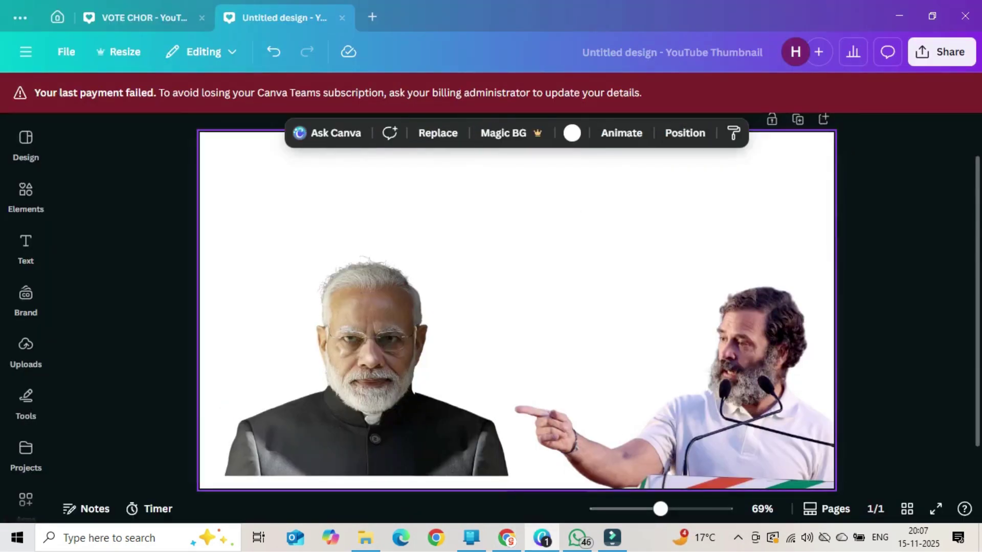
key("ctrl+v")
left_click_drag(380, 251, 309, 217)
left_click_drag(437, 217, 838, 217)
mouse_move(510, 230)
left_mouse_down()
mouse_move(517, 254)
mouse_move(517, 240)
left_mouse_up()
scroll(517, 241, "down", 1)
scroll(516, 306, "down", 2)
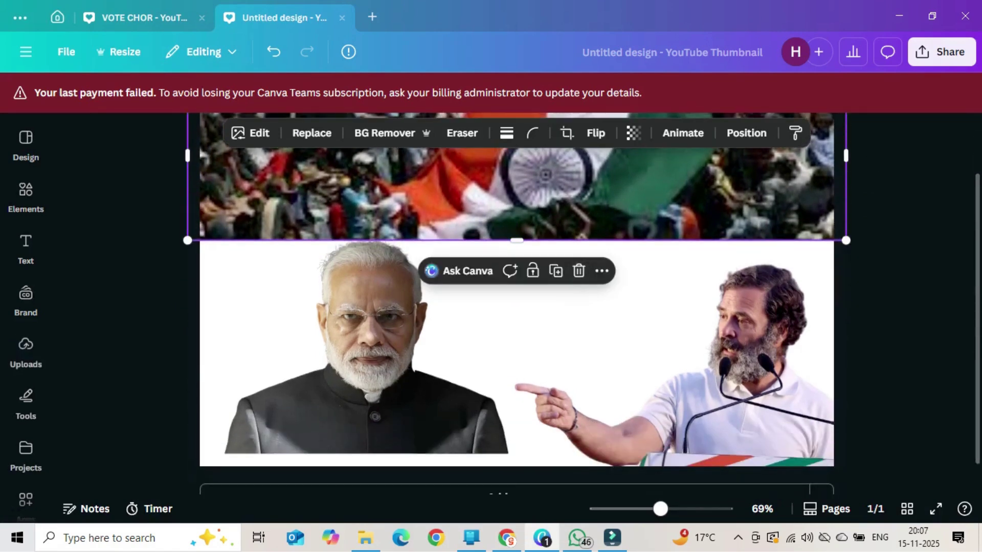
double_click(516, 205)
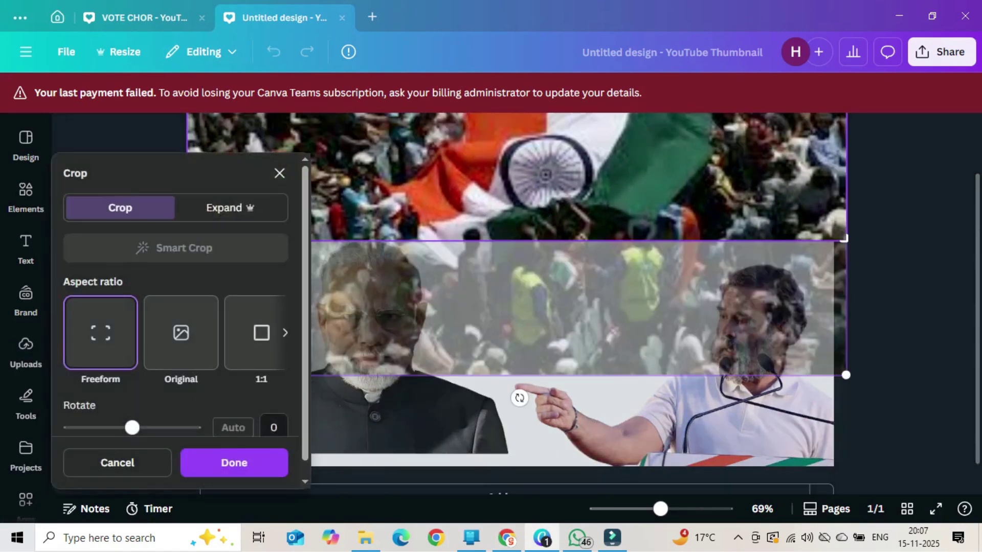
key("Return")
Step: Duplicate the crowd strip, place the copy along the page's lower edge and shift its crop to the photo's lower part
left_click_drag(660, 508, 632, 509)
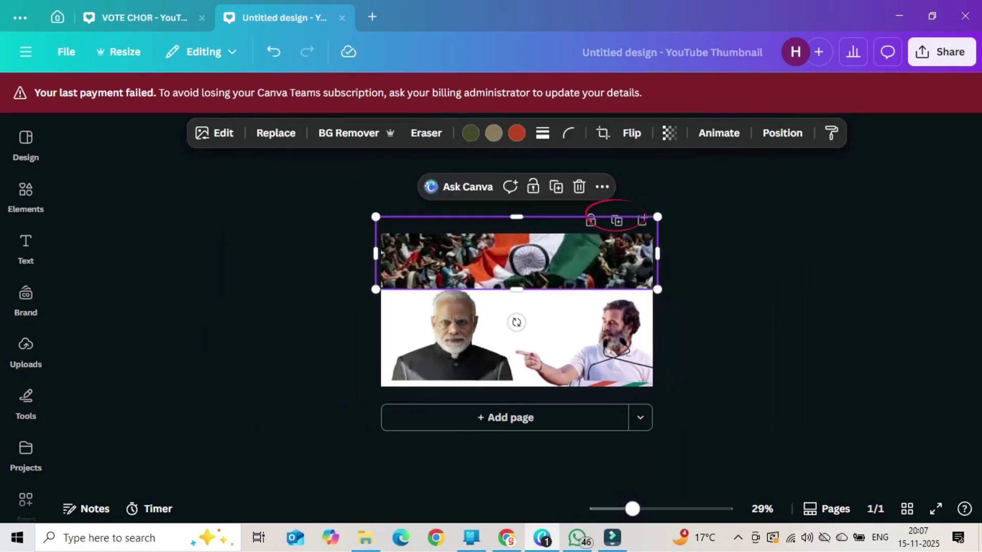
left_click_drag(516, 255, 517, 342)
key("ctrl+z")
left_click(556, 186)
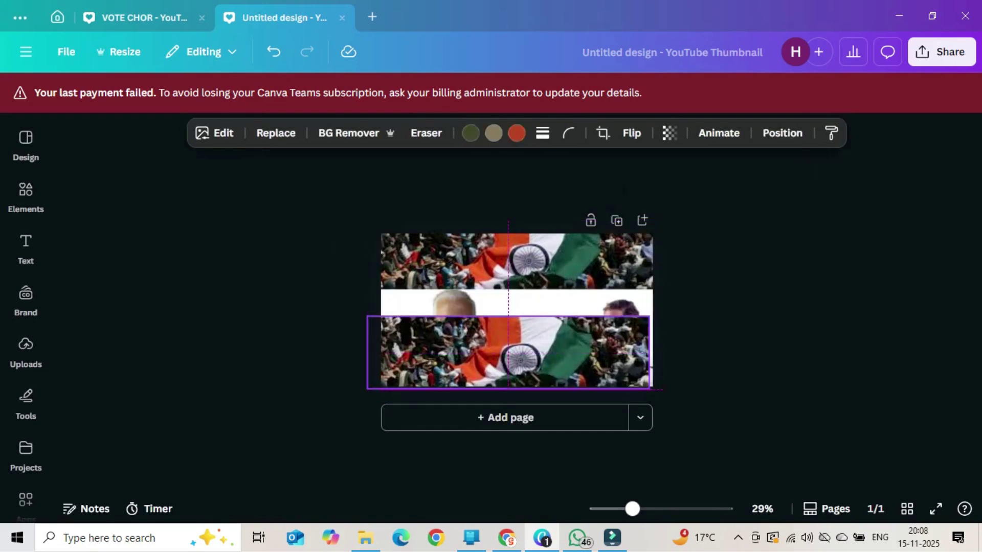
double_click(553, 341)
left_click_drag(553, 341, 552, 284)
key("Return")
left_click_drag(552, 352, 555, 365)
Step: Reorder the layers so both crowd strips sit behind the Modi and Rahul Gandhi cutouts, with the flag strip above the other
right_click(507, 364)
mouse_move(554, 252)
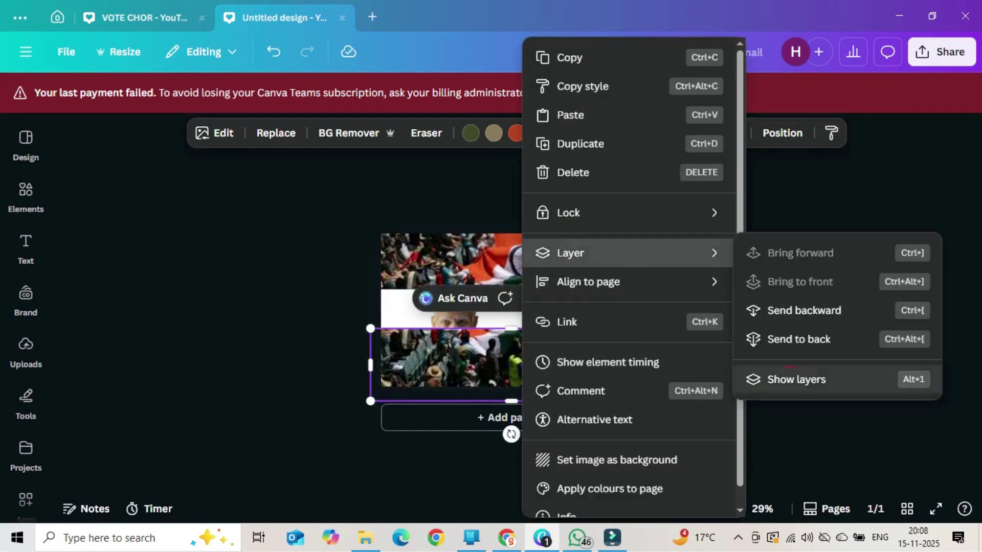
left_click(788, 380)
left_click_drag(246, 296, 246, 414)
left_click_drag(245, 274, 246, 415)
left_click_drag(84, 415, 85, 409)
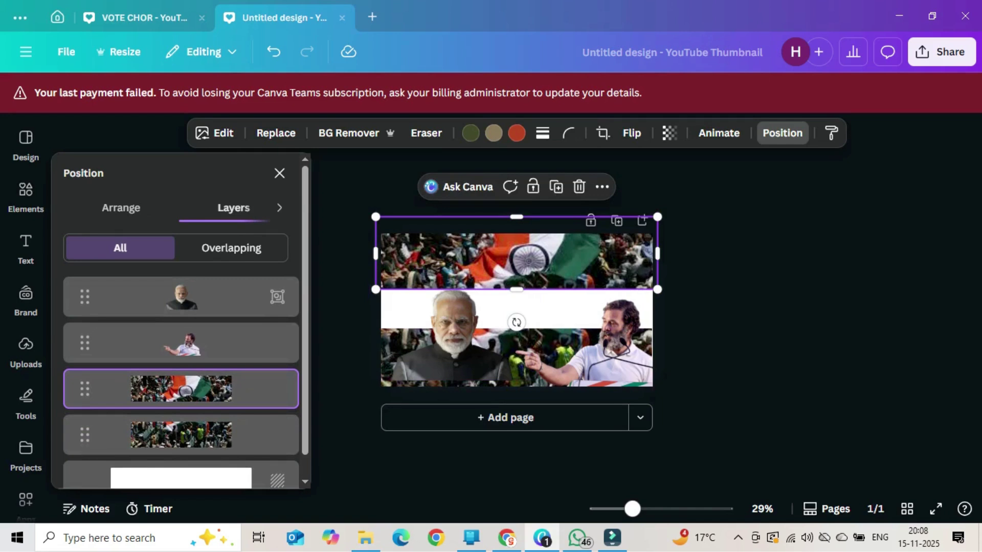
scroll(482, 310, "up", 3)
key("Escape")
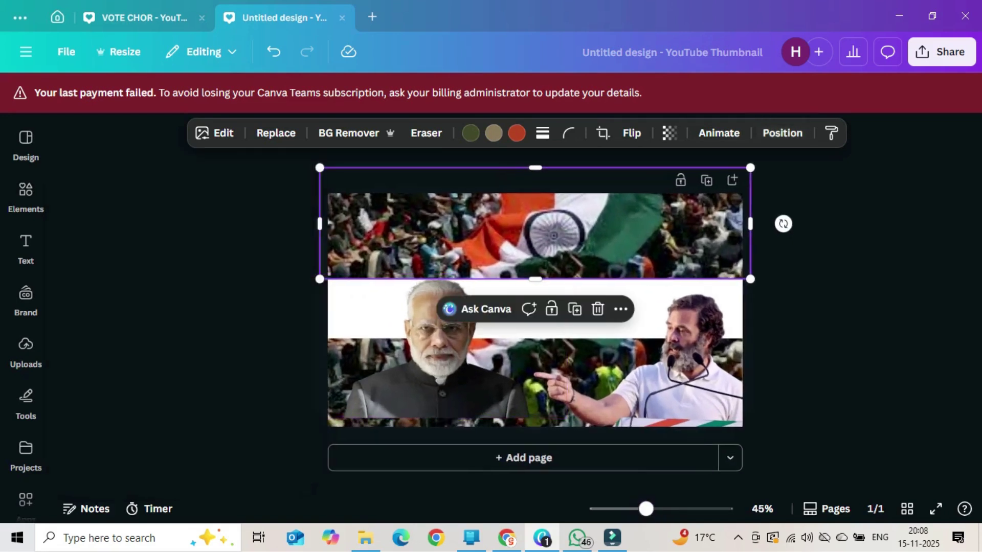
key("Escape")
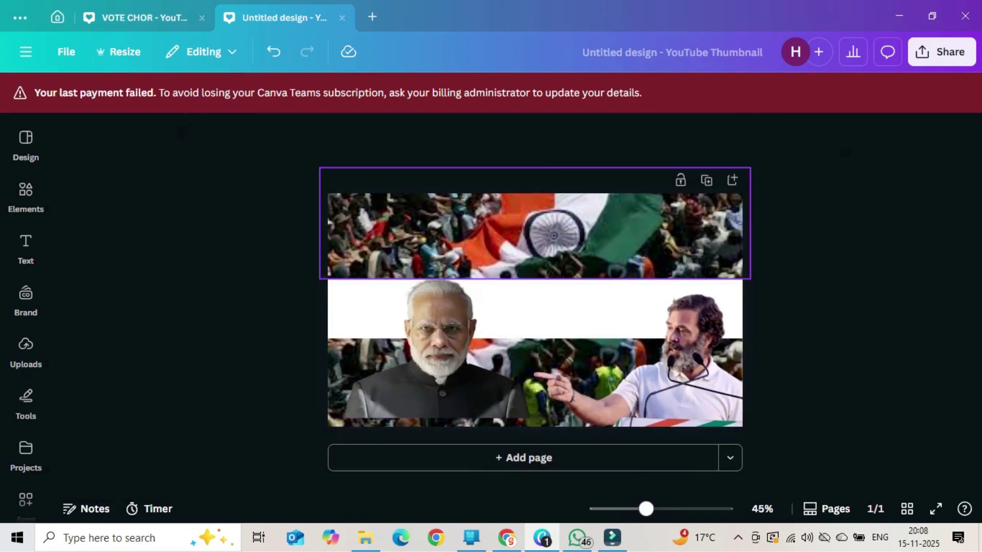
Step: Try setting the upper crowd strip's transparency to 90
left_click(535, 236)
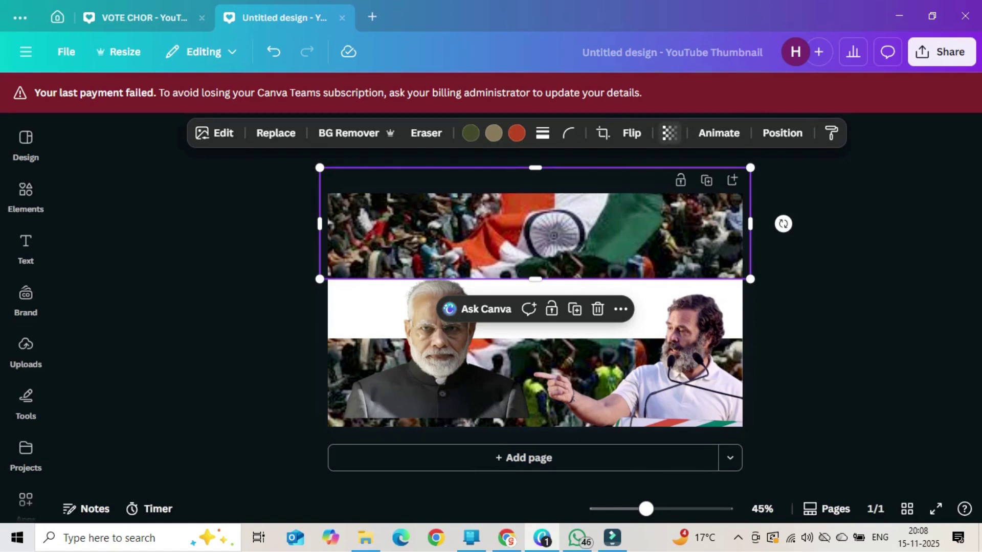
left_click(669, 133)
mouse_move(702, 192)
left_mouse_down()
mouse_move(657, 192)
mouse_move(703, 192)
left_mouse_up()
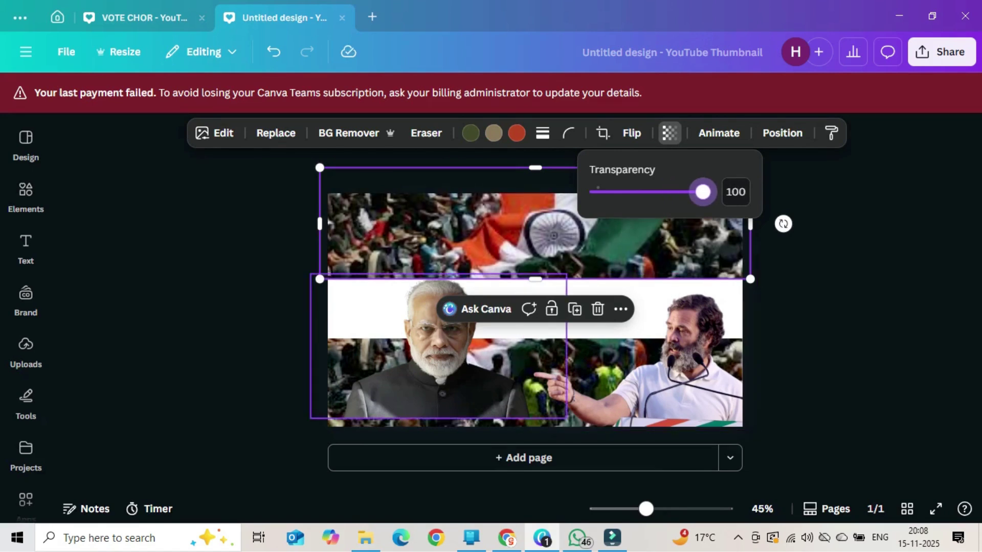
left_click(486, 423)
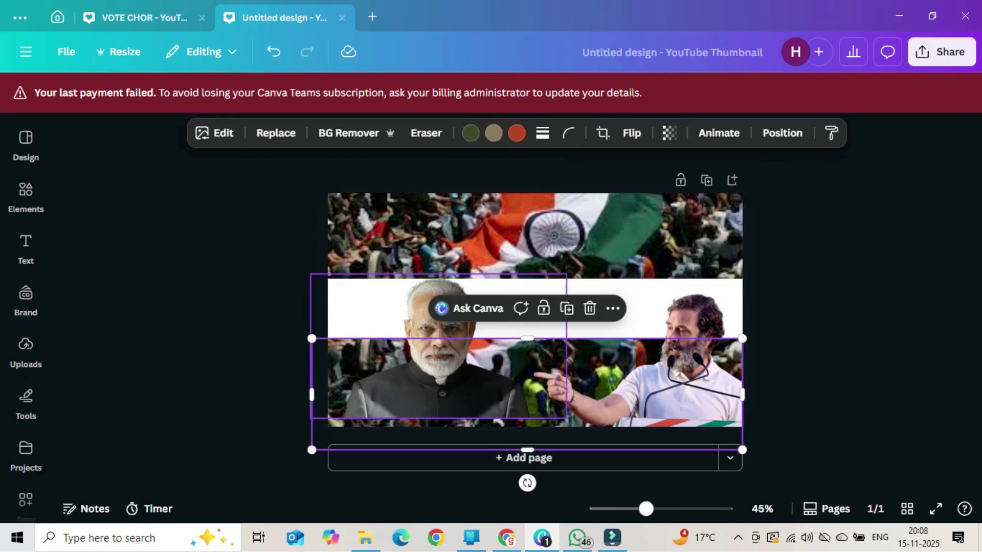
left_click(511, 236)
left_click(669, 133)
left_click(736, 192)
type("90")
key("Return")
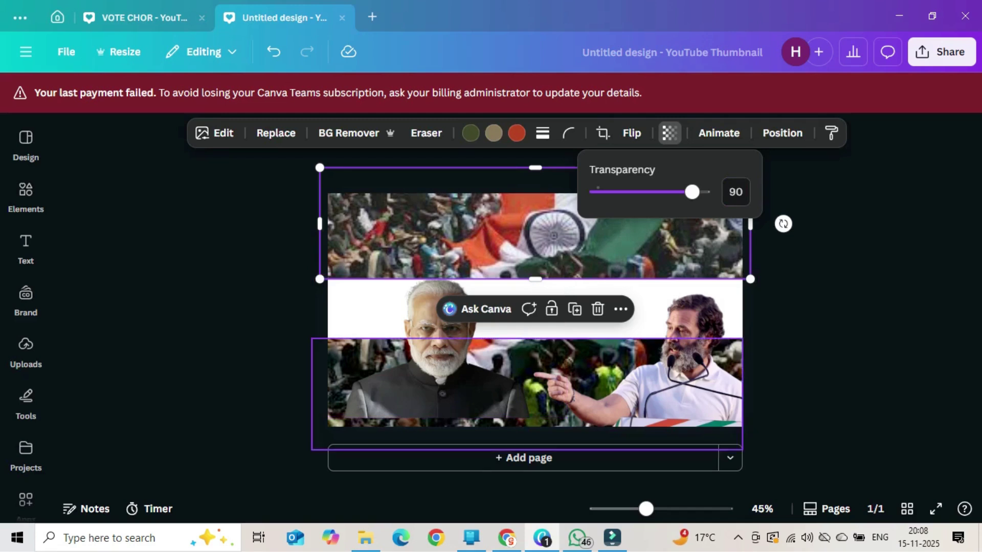
Step: Check the lower crowd strip's transparency setting and undo the upper strip's transparency change
left_click(491, 422)
left_click(669, 133)
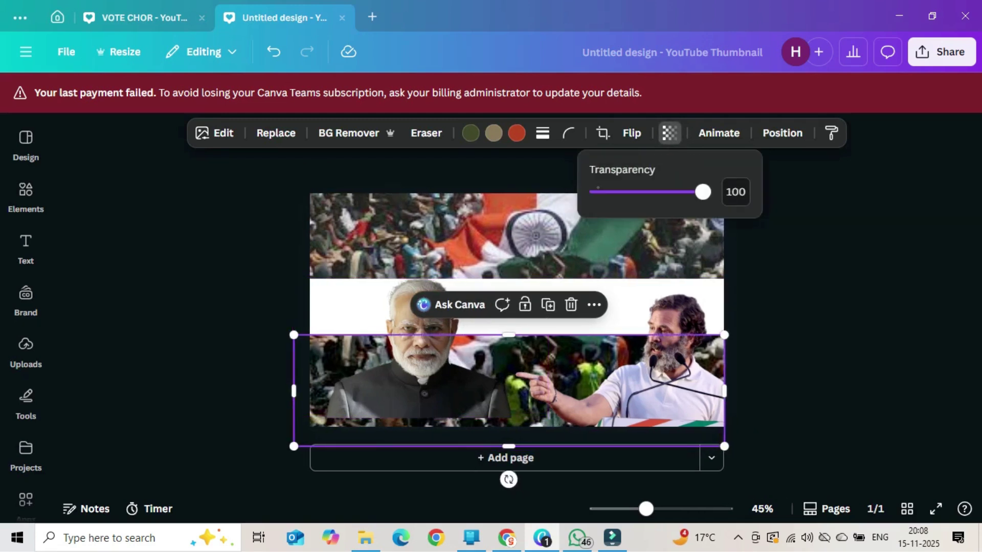
key("Escape")
key("ctrl+z")
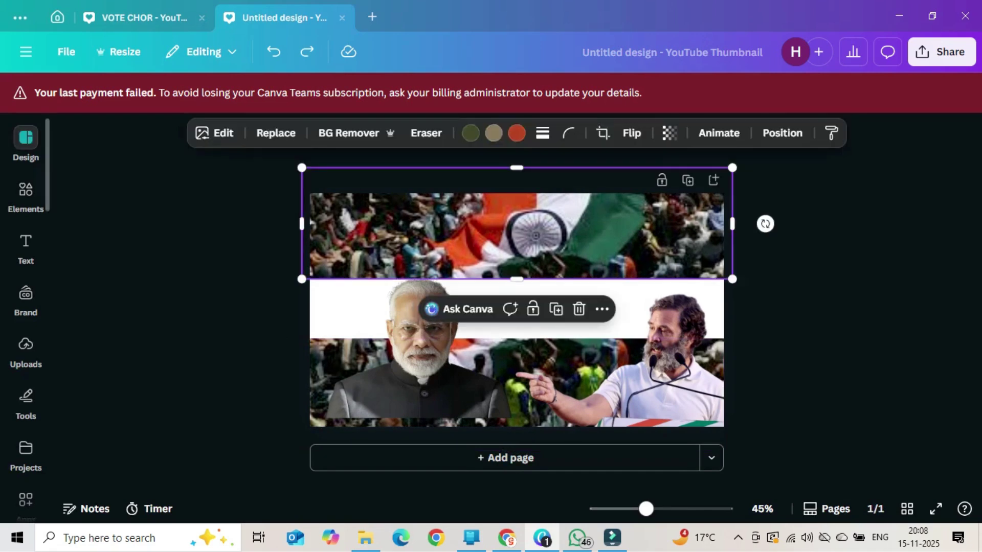
Step: Find the Image Blender app among the Canva apps and open it for the upper crowd strip
left_click(25, 145)
scroll(25, 307, "down", 3)
left_click(25, 475)
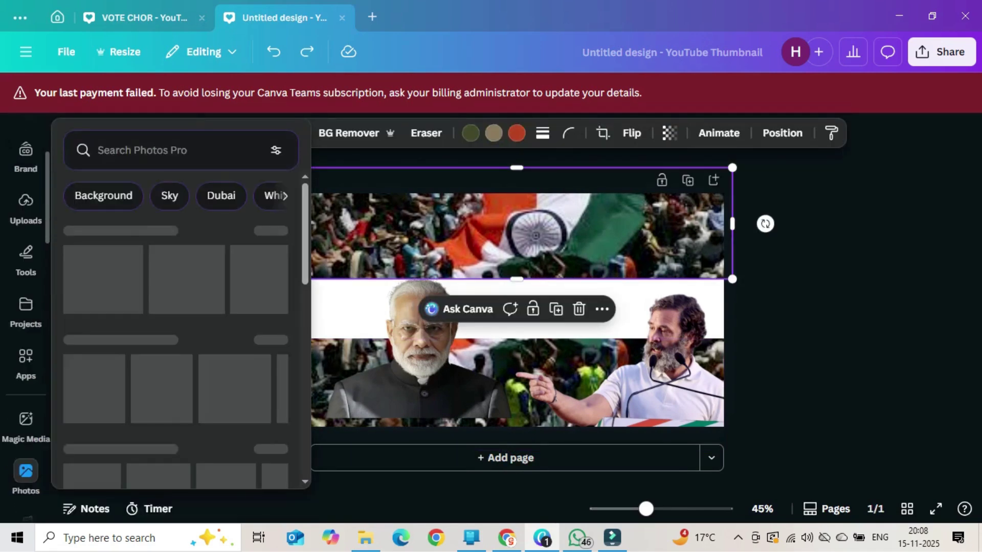
left_click(26, 360)
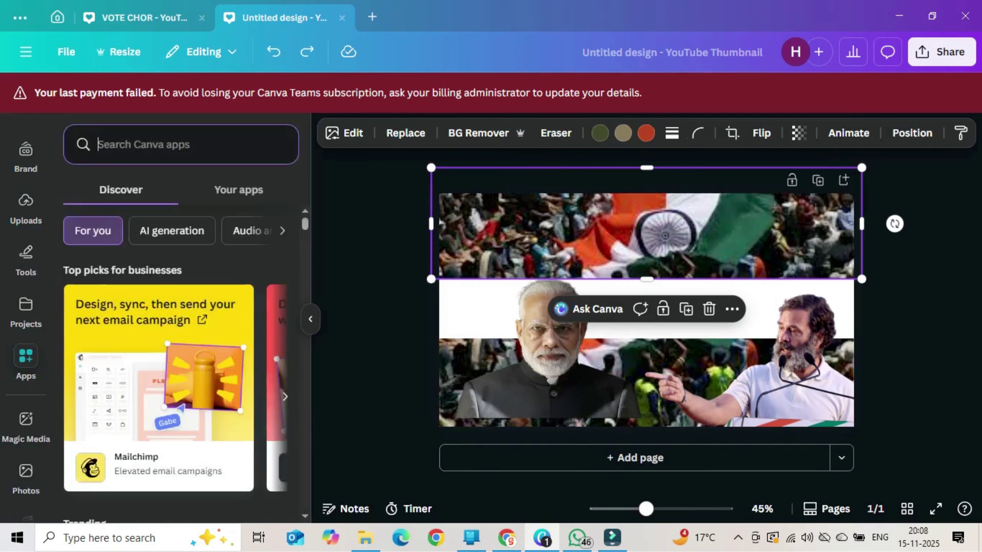
type("m")
key("BackSpace")
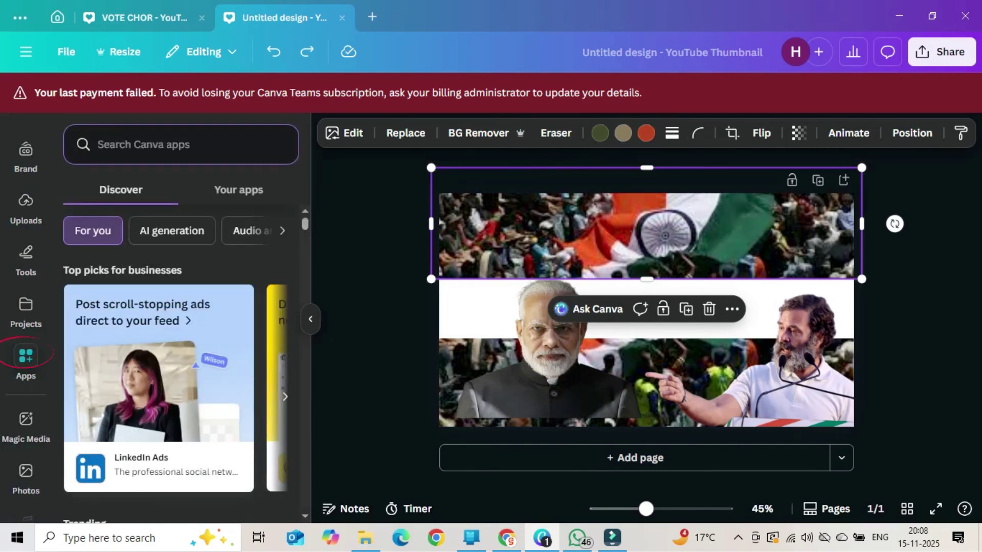
type("i")
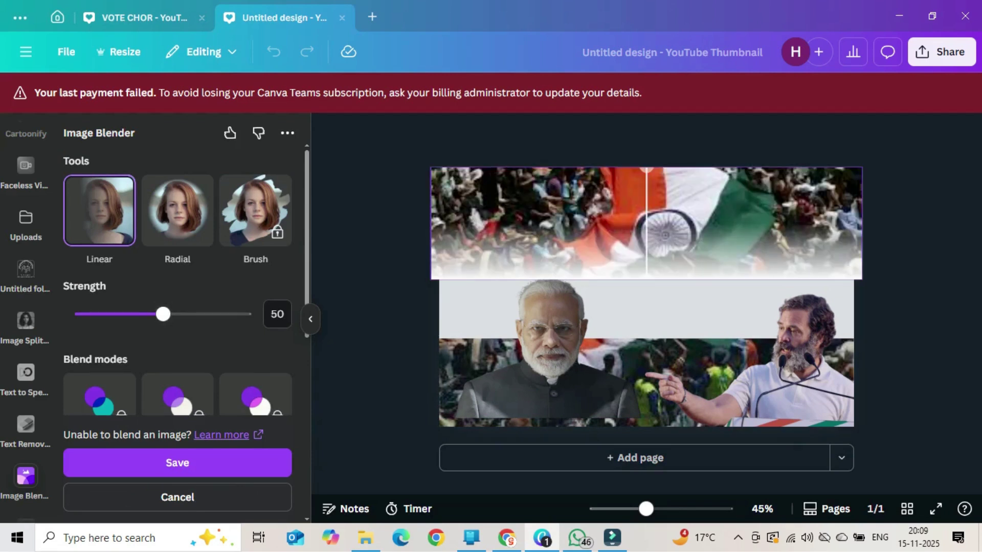
Step: Fade the lower edge of the upper crowd strip with a Linear blend at strength 50
mouse_move(646, 169)
left_mouse_down()
mouse_move(655, 170)
mouse_move(642, 167)
left_mouse_up()
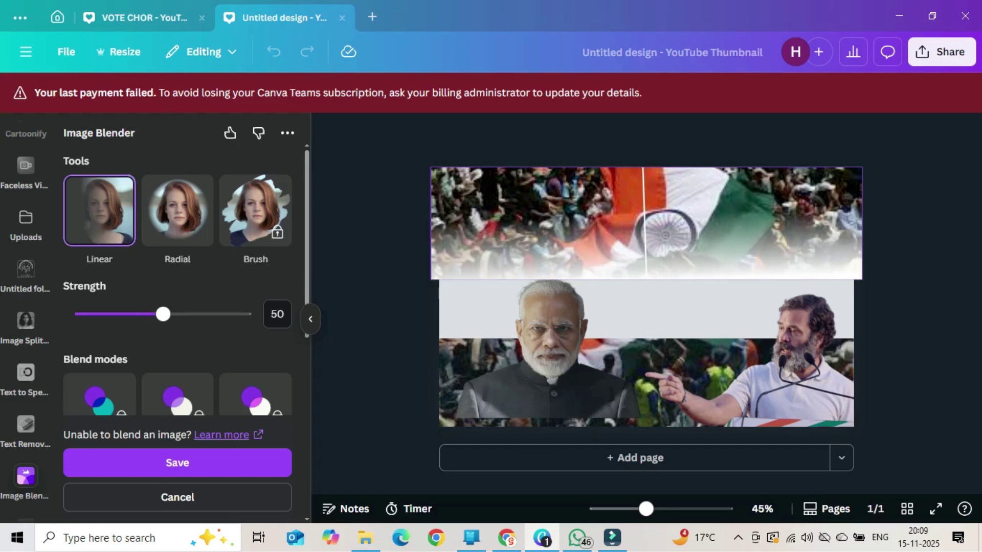
scroll(178, 307, "down", 3)
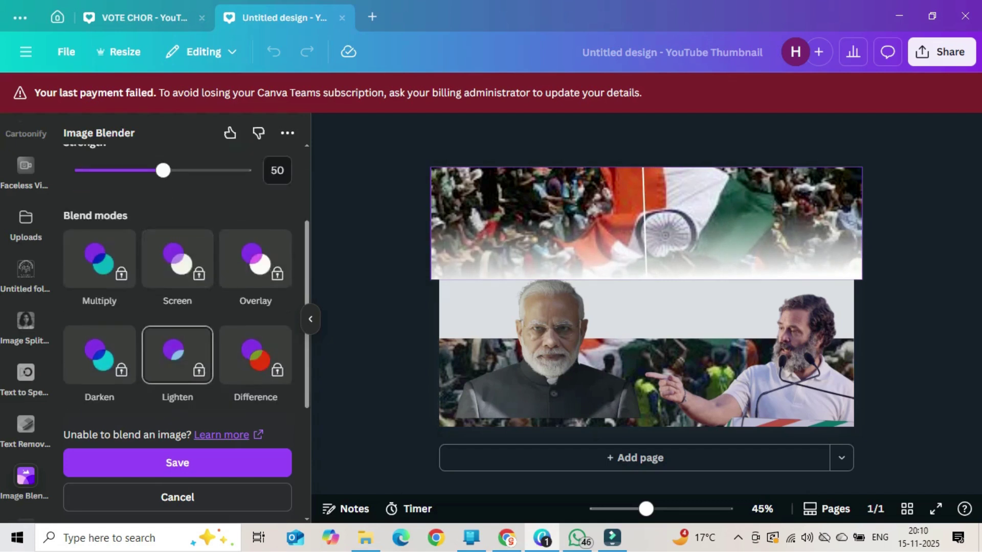
scroll(177, 307, "down", 2)
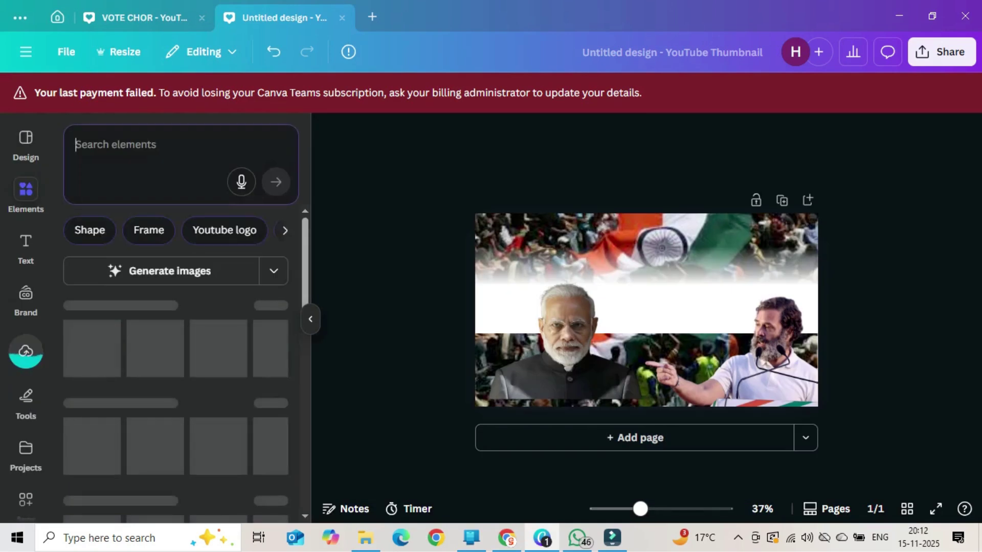
Step: Search the elements for "white gradient" and place the first gradient graphic over the lower crowd strip
type("whit")
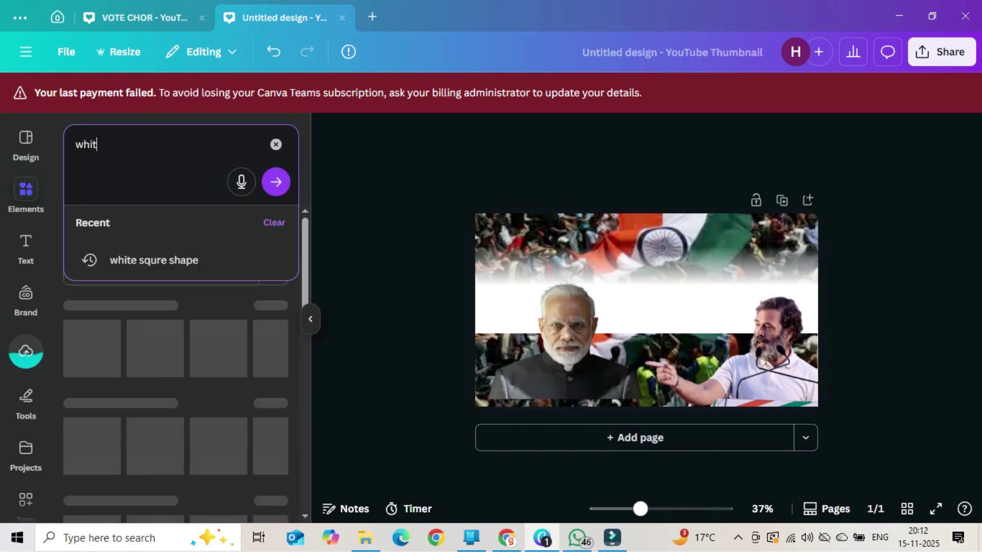
type("e gr")
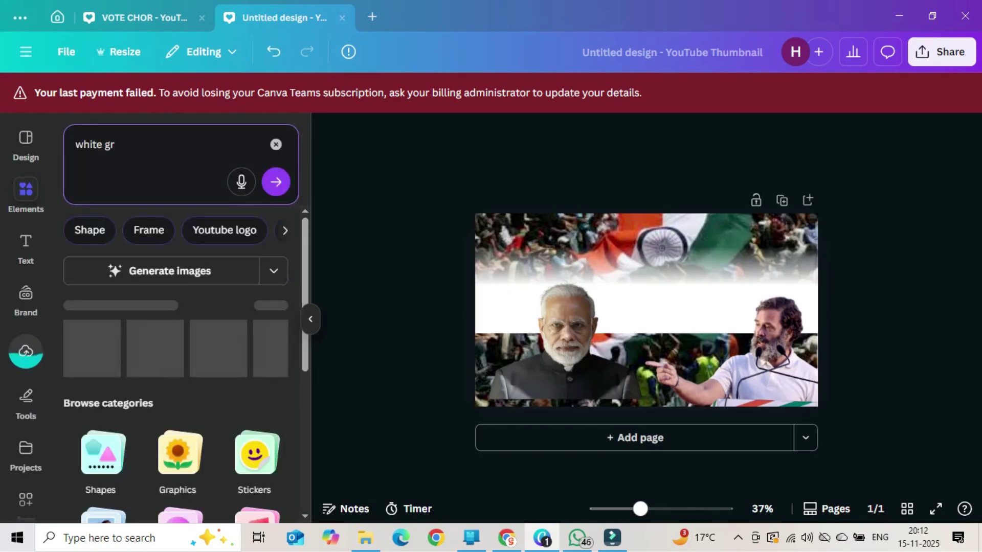
type("adient")
key("Return")
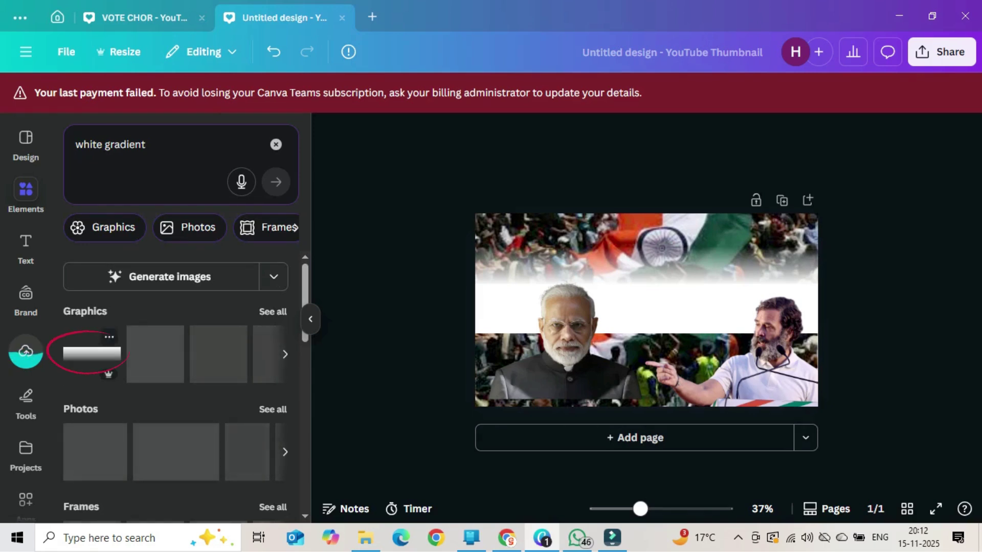
left_click(92, 353)
left_click_drag(646, 309, 612, 368)
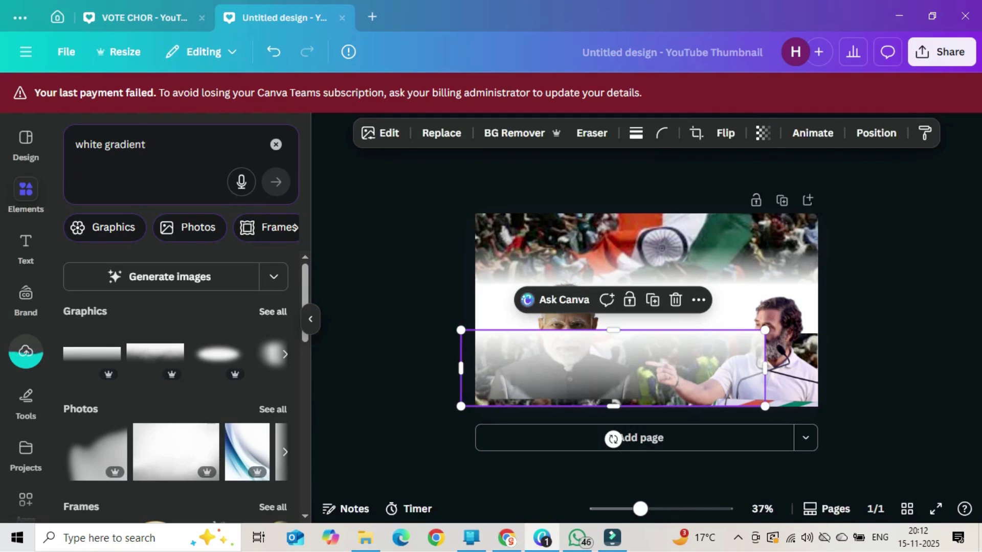
Step: Move the white gradient's layer directly above the lower crowd strip, behind the cutouts, and set it on the page's lower edge
left_click(273, 311)
left_click_drag(613, 368, 620, 345)
right_click(696, 345)
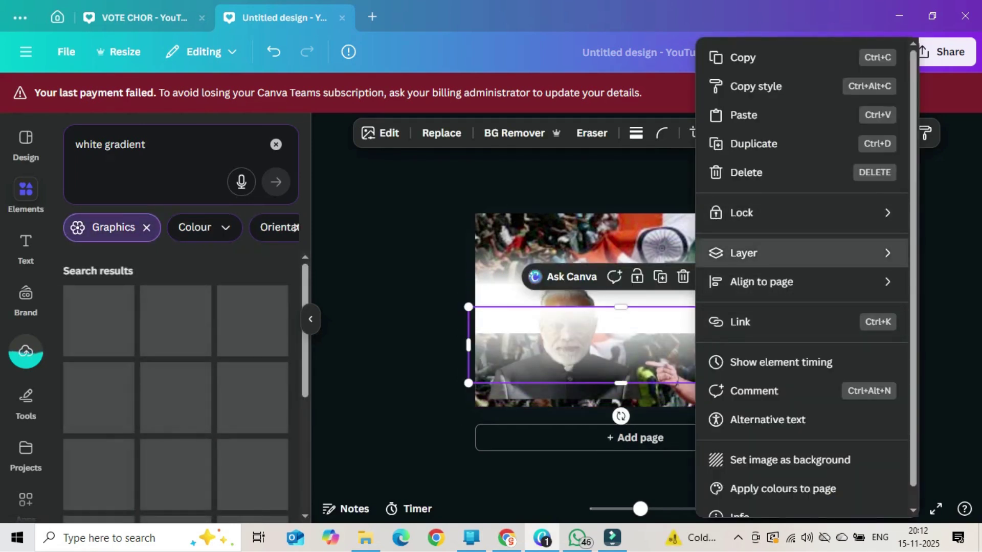
mouse_move(744, 253)
left_click(537, 378)
left_click_drag(181, 256, 183, 388)
left_click_drag(704, 352, 705, 375)
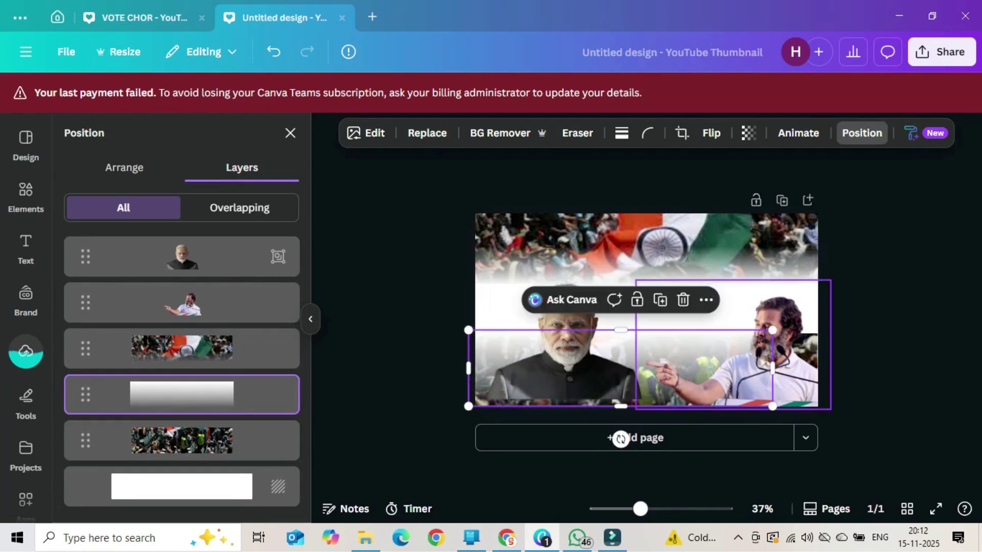
Step: Stretch the white gradient across the page width over the lower crowd, and nudge the Modi group down to the page's bottom edge
left_click_drag(773, 368, 837, 368)
left_click_drag(704, 373, 646, 368)
left_click_drag(647, 407, 658, 382)
left_click(289, 133)
key("Escape")
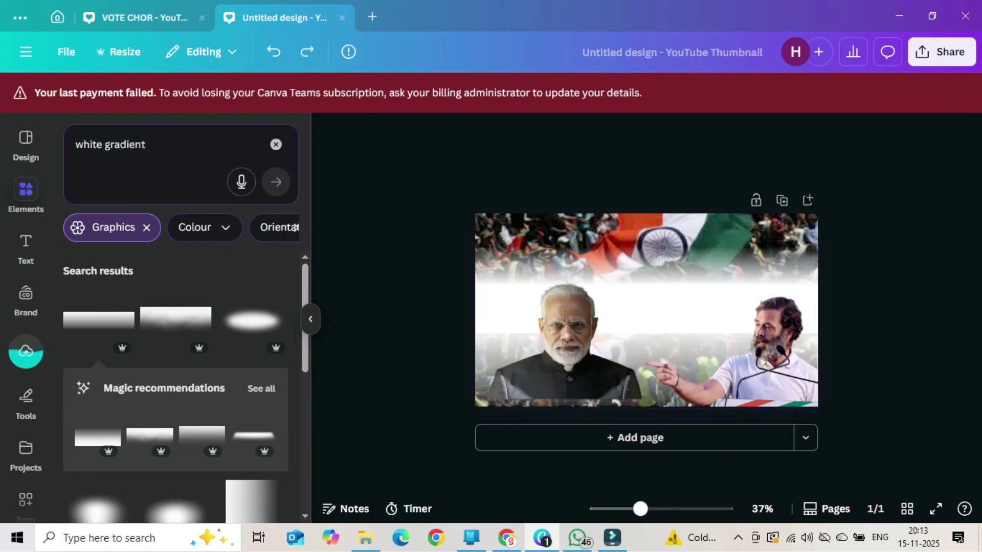
left_click_drag(567, 346, 569, 356)
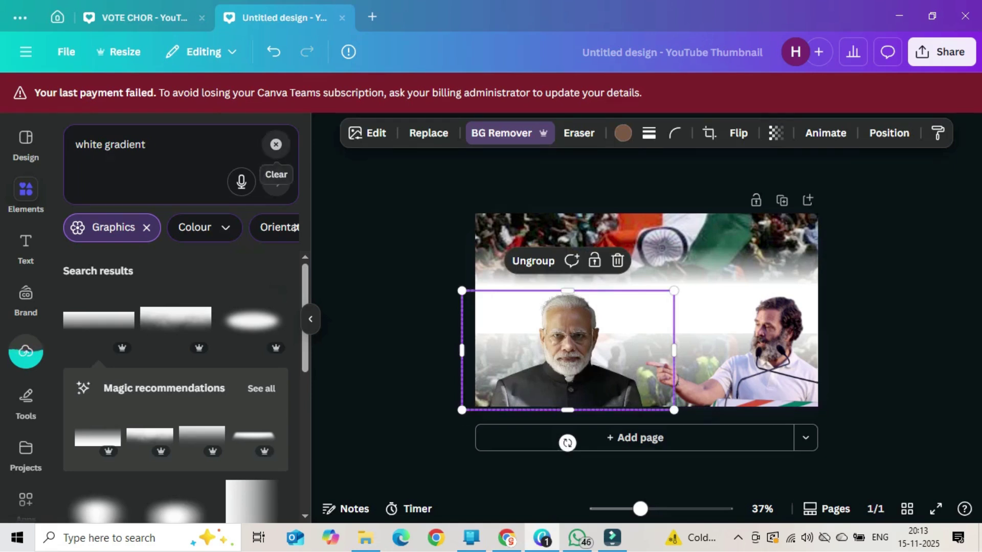
Step: Search the elements for "red gradient" and add the square red photo with dark edges to the page
left_click(276, 144)
type("red")
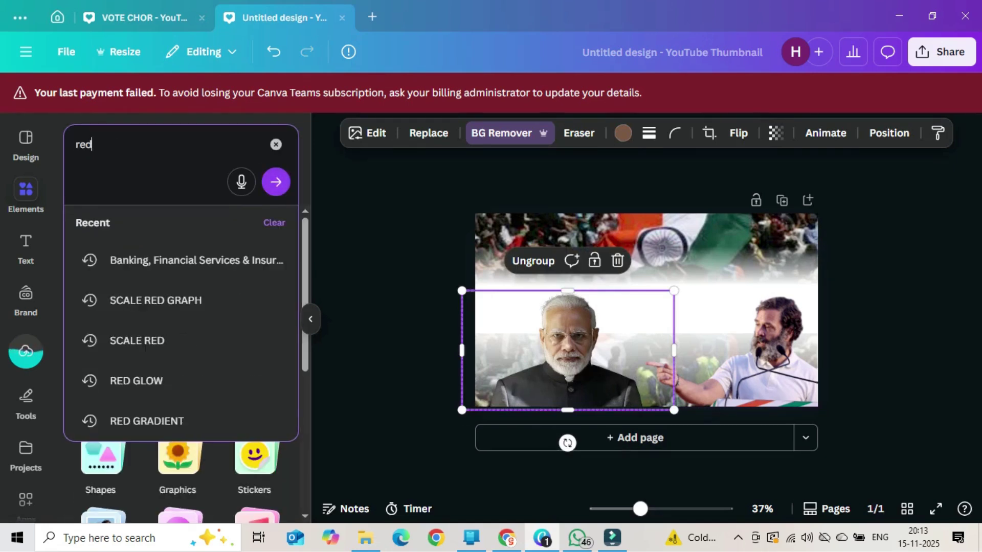
type(" gradient")
key("Return")
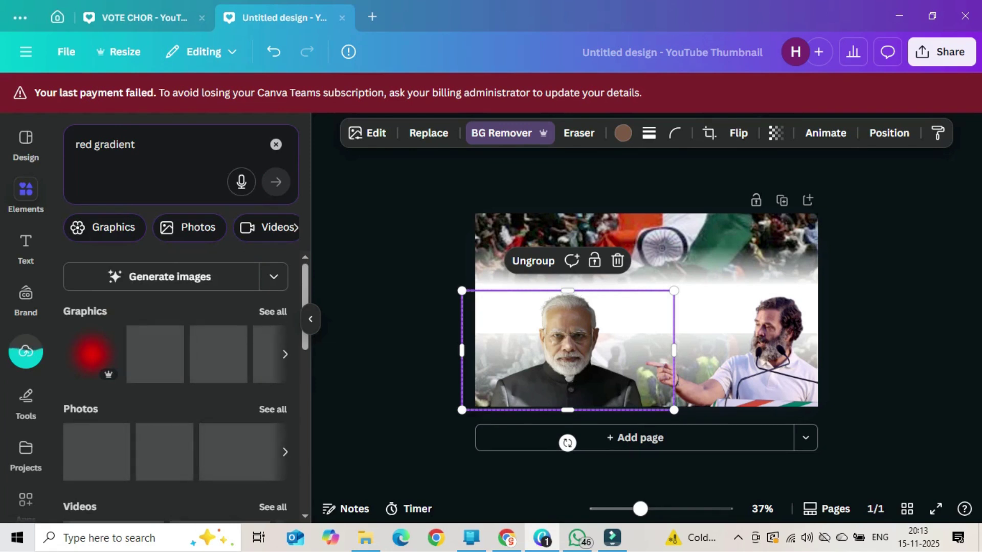
scroll(179, 388, "down", 3)
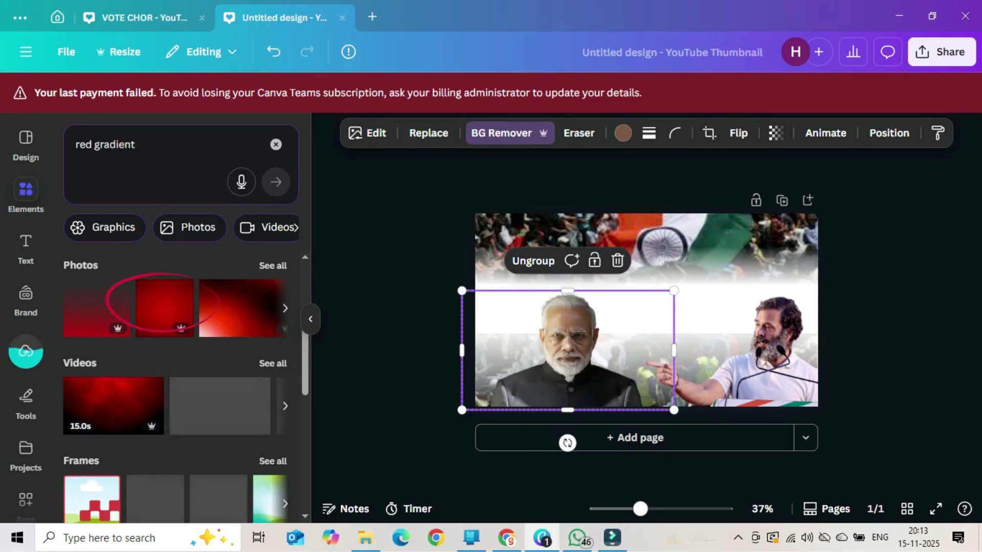
left_click(164, 307)
Step: Move the red gradient photo to the page's upper-left corner and enlarge and stretch it to cover the whole page
left_click_drag(647, 310, 539, 290)
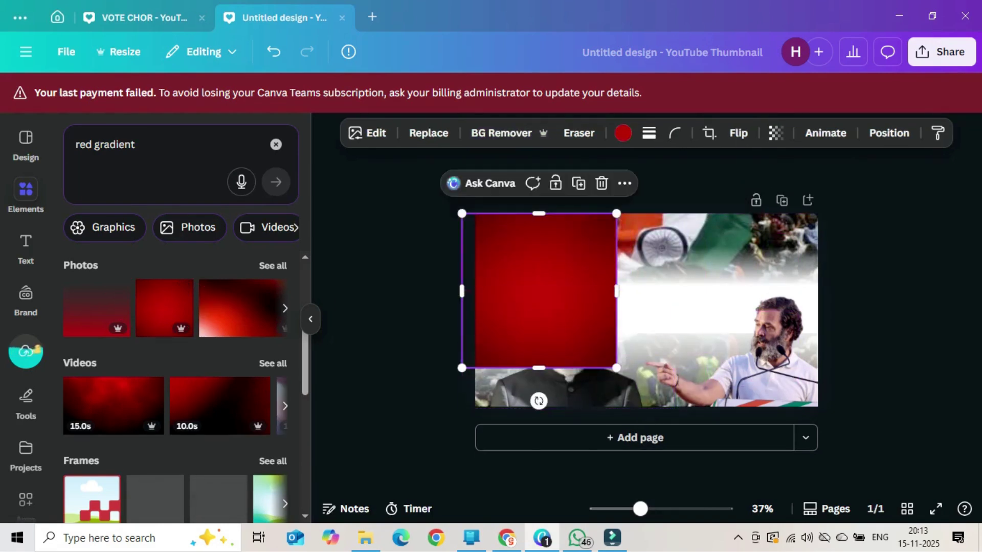
left_click_drag(616, 368, 664, 415)
left_click_drag(665, 315, 843, 315)
Step: Move the red gradient's layer directly behind the Modi and Rahul Gandhi cutouts, above the crowd strips
right_click(599, 307)
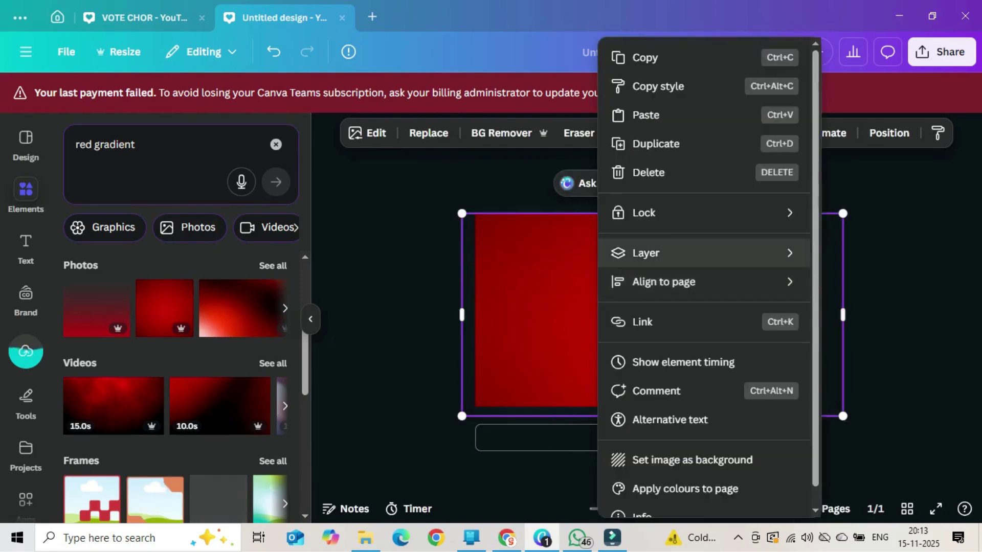
mouse_move(645, 253)
left_click(455, 379)
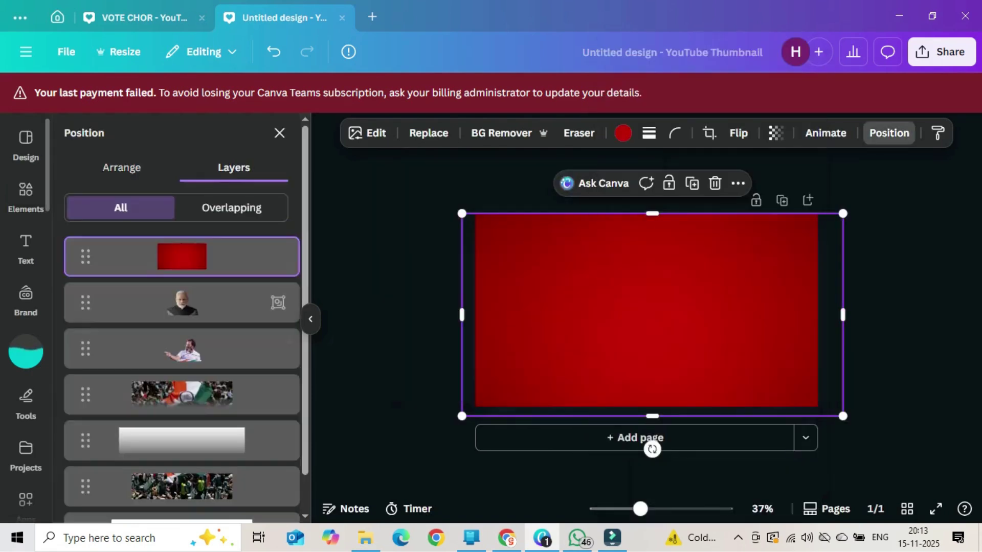
left_click_drag(181, 256, 178, 337)
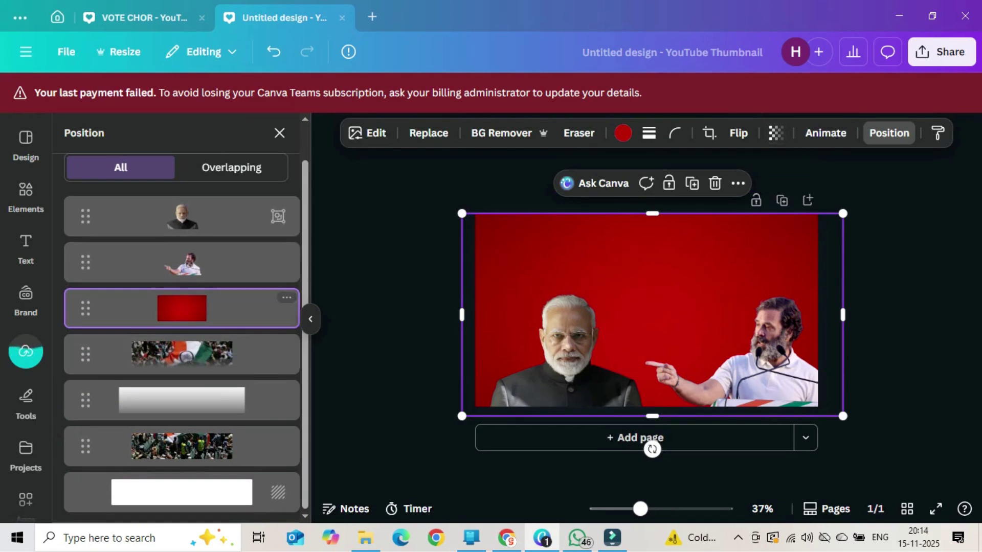
Step: Set the transparency of the full-page red gradient to 86
left_click(776, 133)
mouse_move(808, 192)
left_mouse_down()
mouse_move(771, 191)
mouse_move(795, 192)
left_mouse_up()
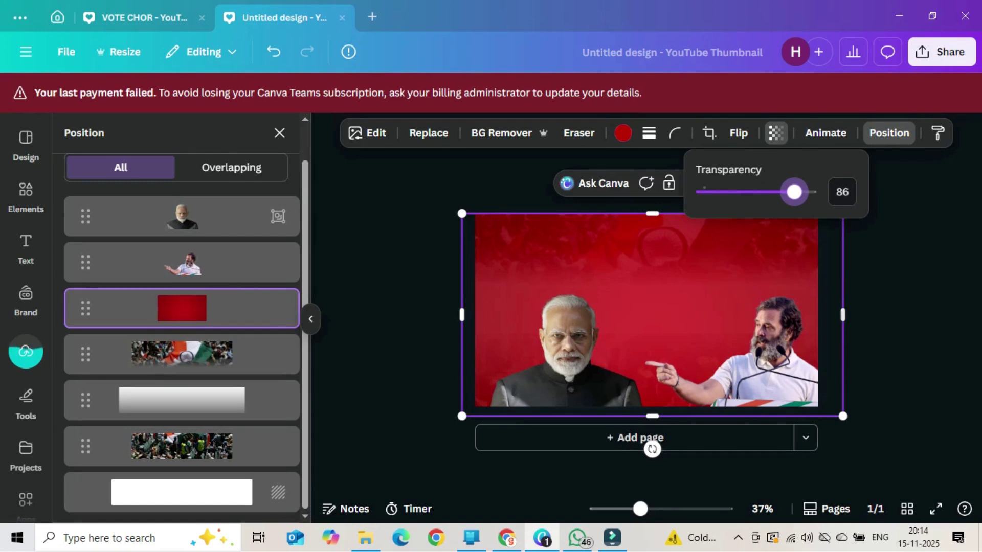
key("Escape")
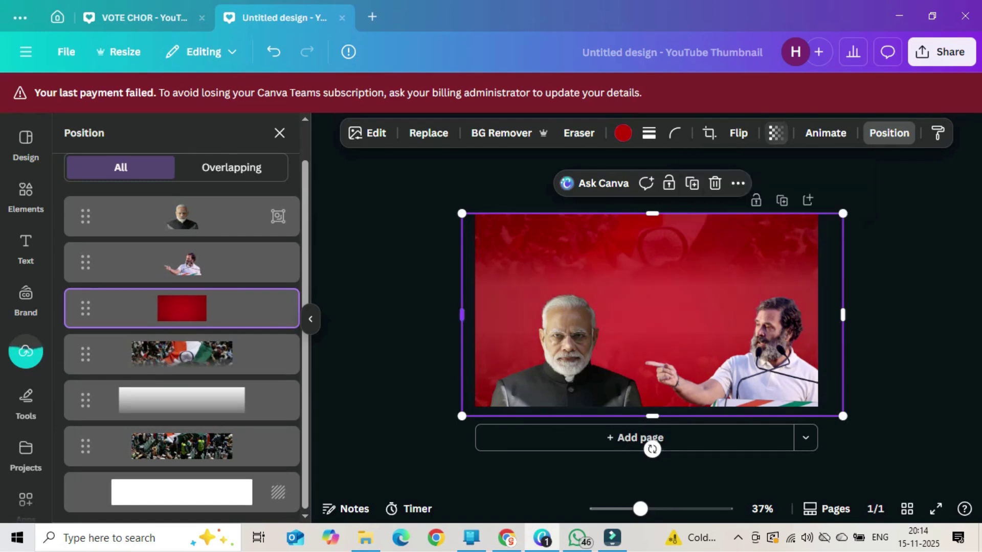
Step: Search the elements for "red glow", add the soft round red glow graphic, and place it in the page's upper-left area
left_click(26, 196)
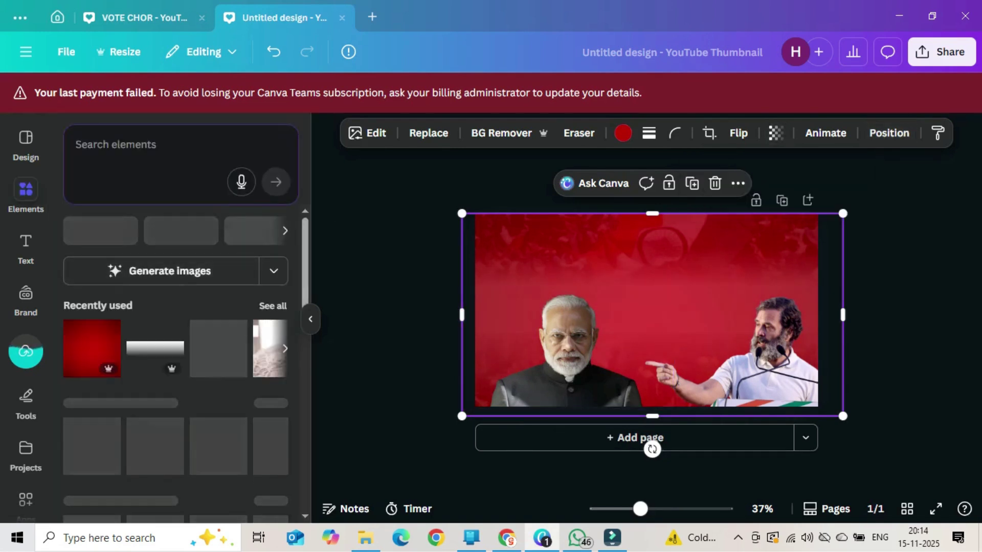
left_click(153, 146)
type("red glow")
key("Return")
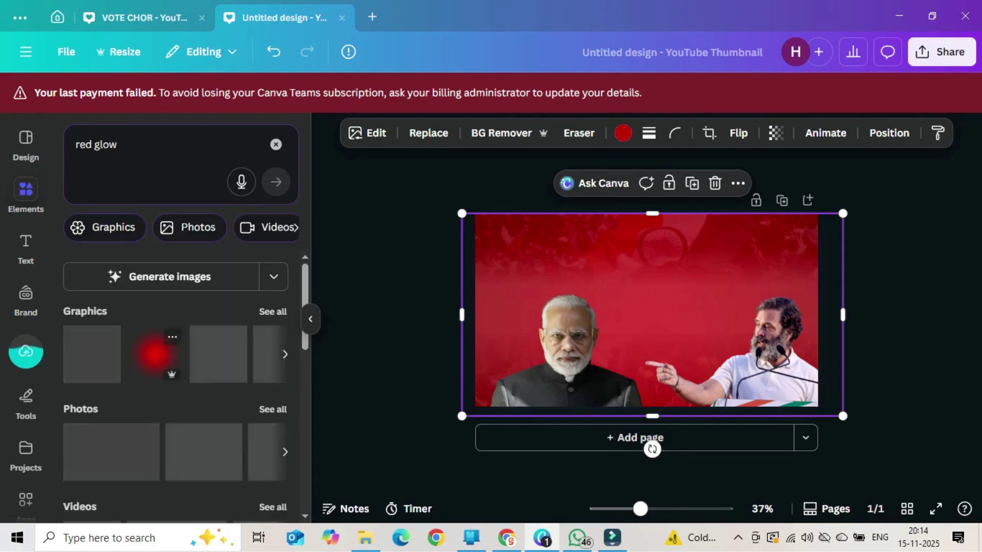
left_click(155, 354)
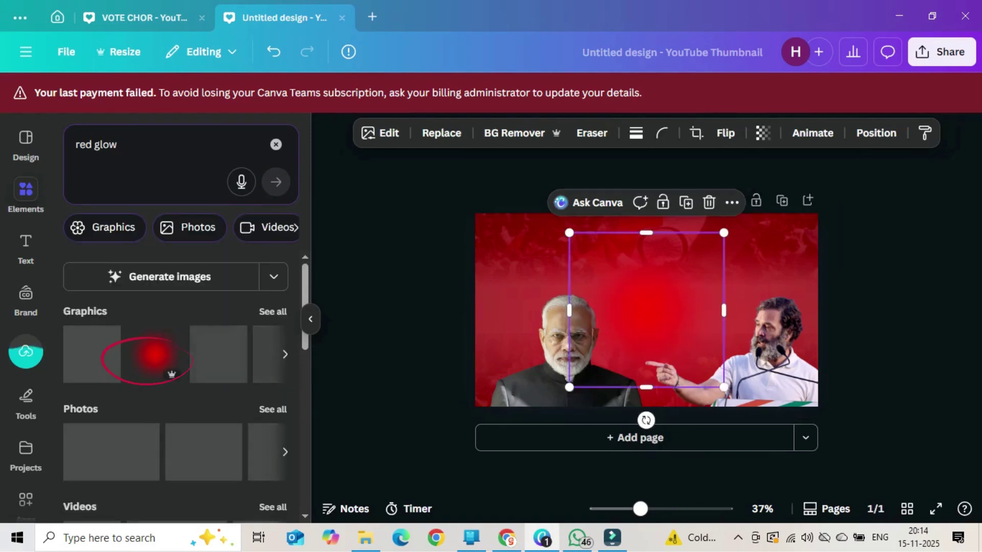
mouse_move(645, 310)
left_mouse_down()
mouse_move(514, 247)
mouse_move(518, 256)
left_mouse_up()
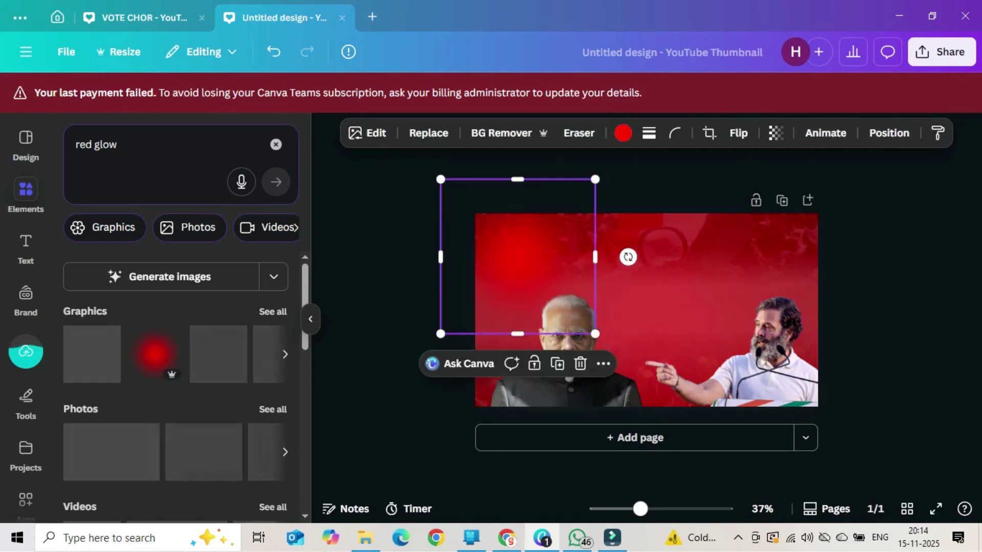
Step: Duplicate the red glow and place the copies side by side towards the right along the page's upper area
right_click(527, 255)
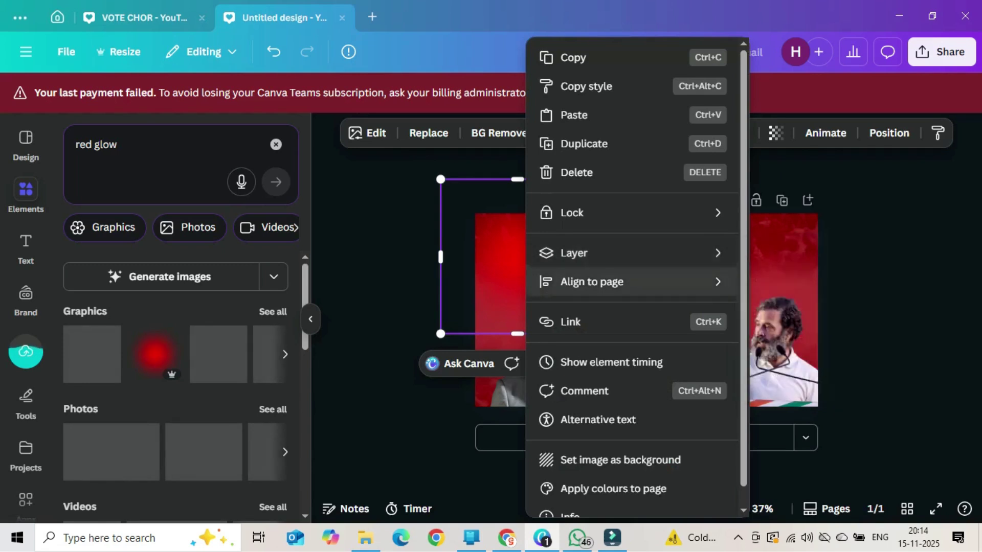
left_click(583, 143)
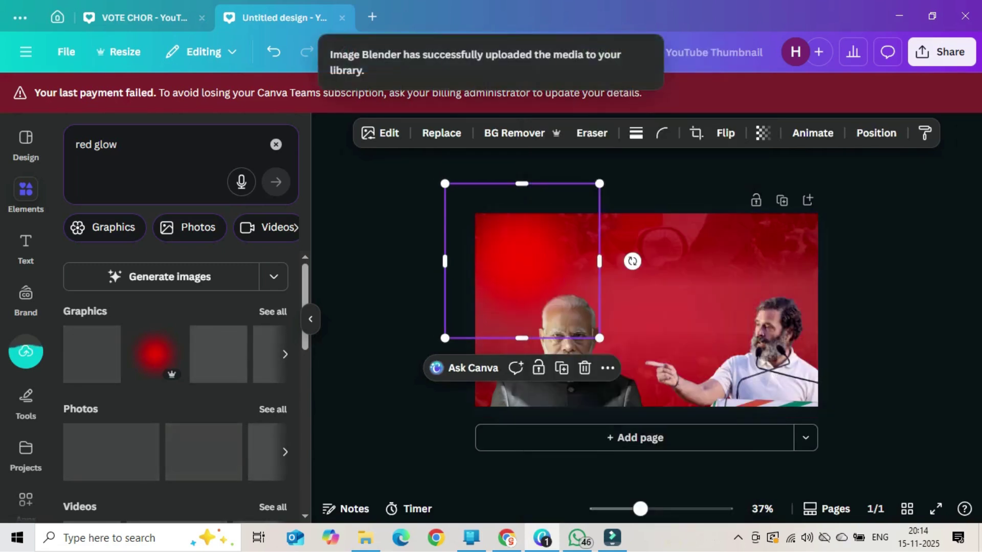
mouse_move(586, 244)
left_mouse_down()
mouse_move(595, 253)
mouse_move(575, 253)
left_mouse_up()
right_click(575, 254)
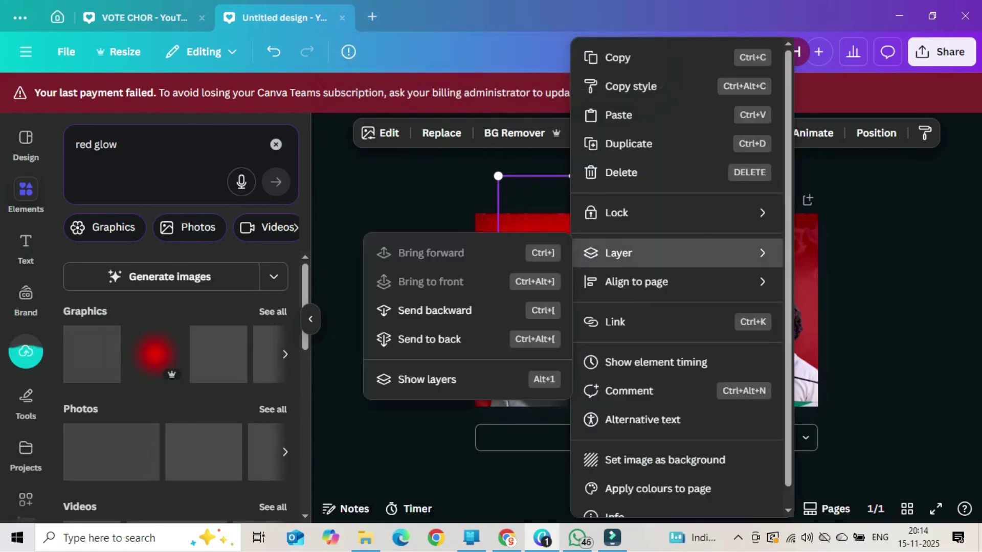
left_click(628, 144)
left_click_drag(631, 248, 716, 273)
Step: Spread the red glow copies across the background so they overlap around the upper middle and right of the page
key("ctrl+z")
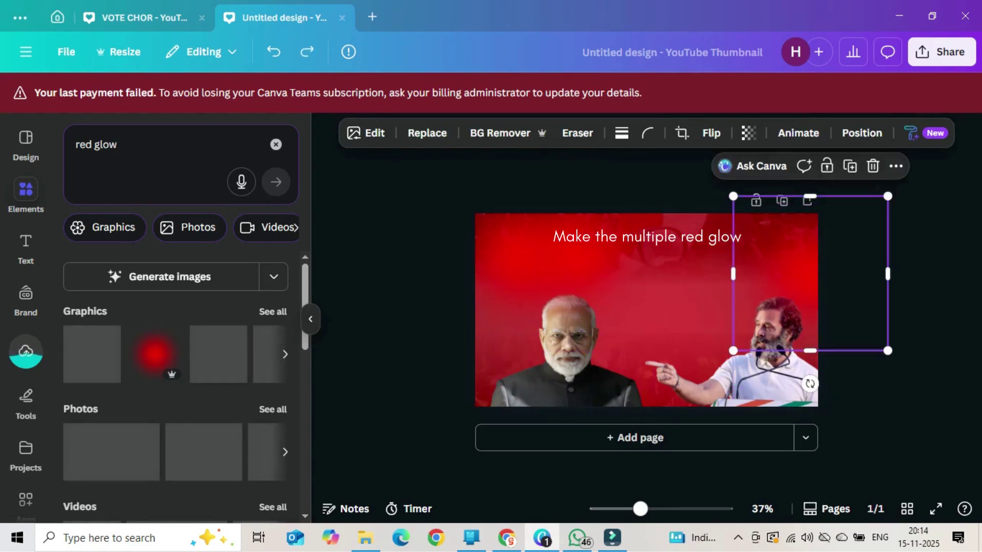
left_click_drag(810, 274, 716, 254)
left_click_drag(637, 254, 637, 262)
left_click_drag(717, 261, 754, 219)
scroll(716, 261, "up", 2, "ctrl")
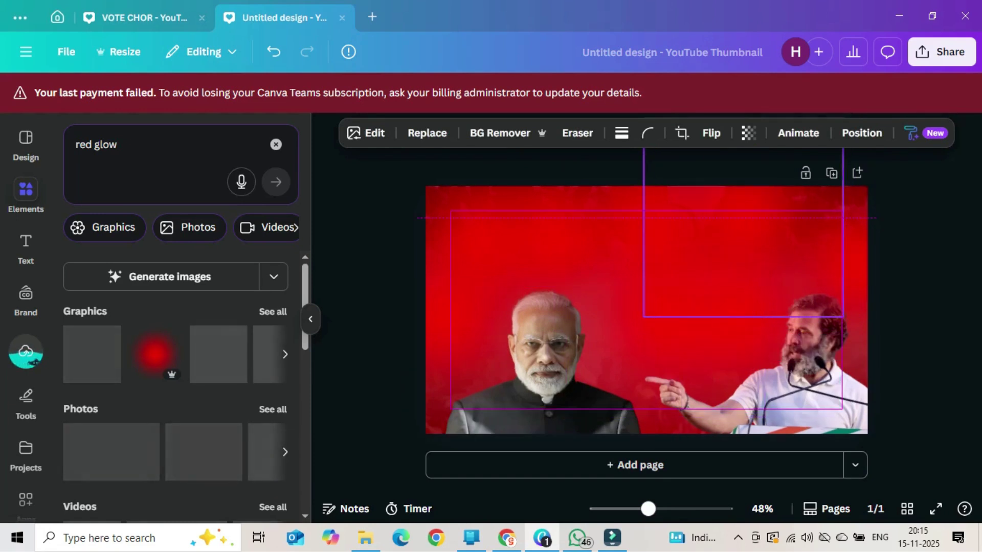
Step: Move the Rahul Gandhi and Modi layers to the top of the layer order, above all the red glow copies
right_click(484, 307)
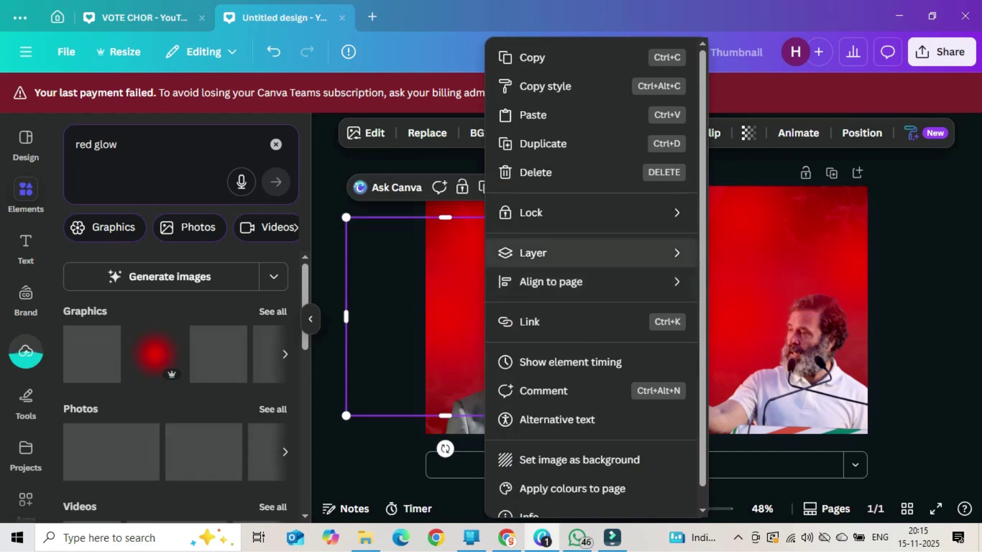
mouse_move(680, 252)
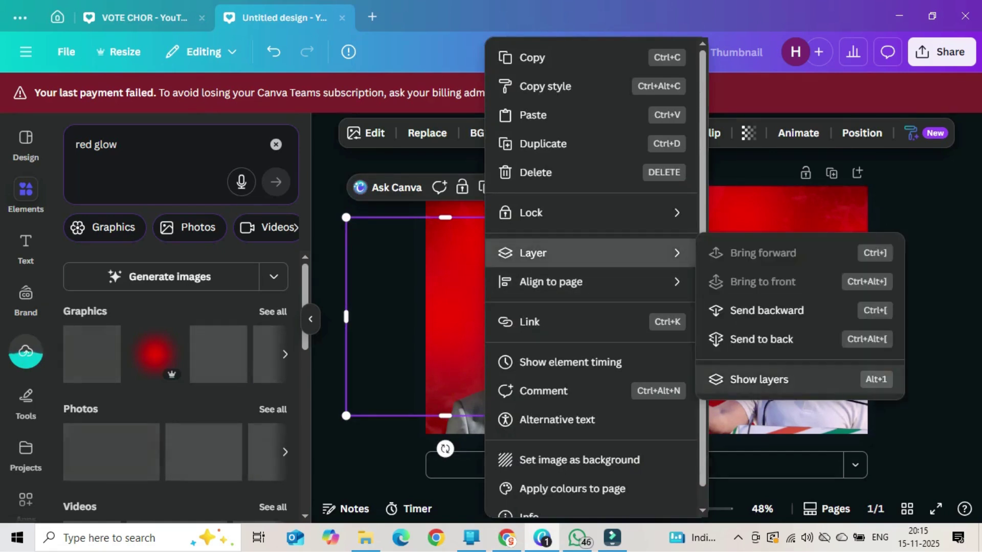
left_click(754, 377)
scroll(182, 358, "down", 5)
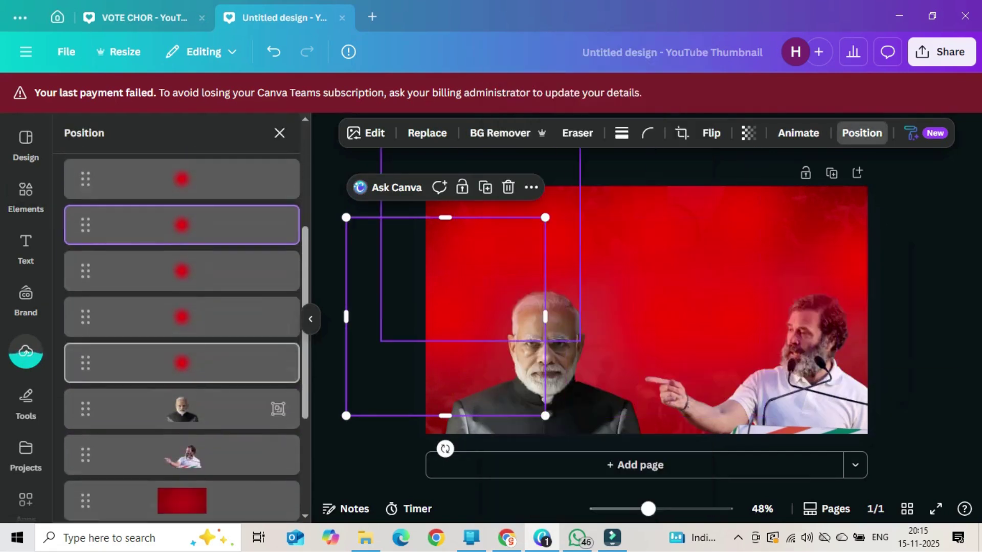
left_click_drag(181, 383, 177, 221)
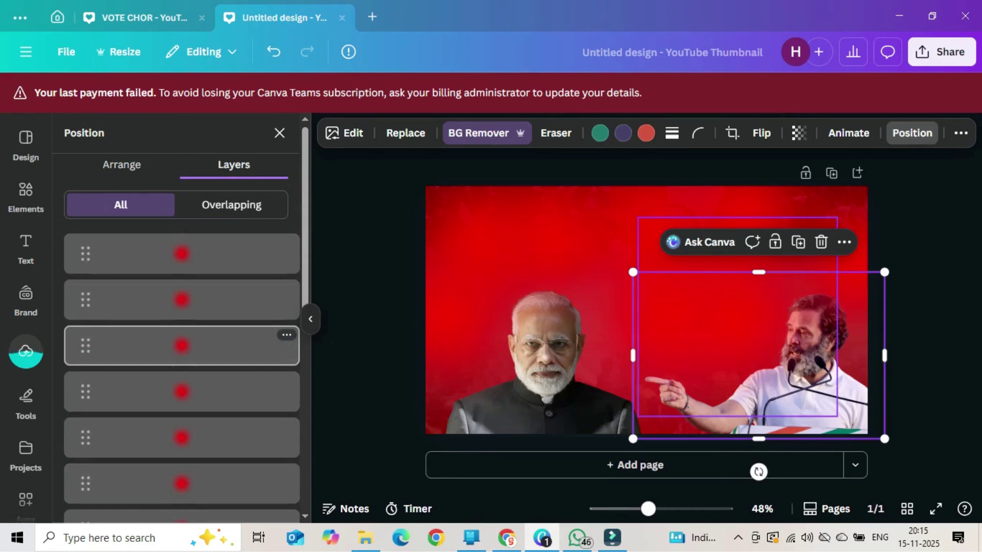
scroll(182, 358, "down", 6)
left_click_drag(182, 308, 175, 249)
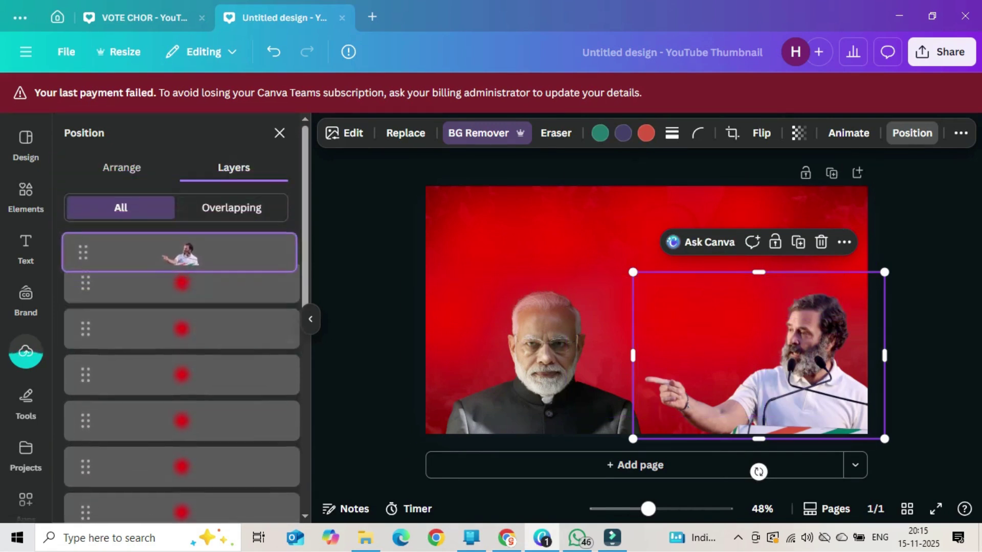
scroll(182, 395, "down", 6)
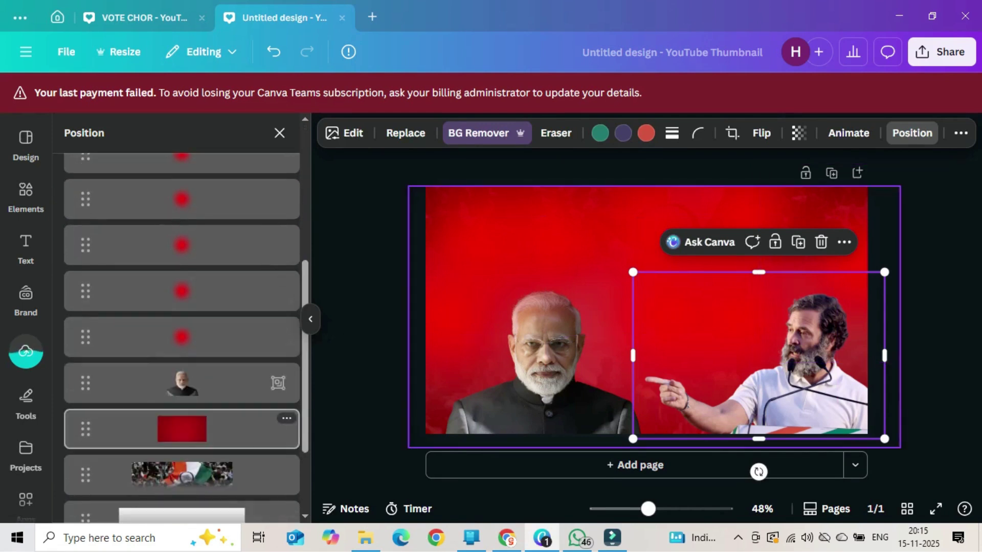
left_click_drag(182, 383, 175, 225)
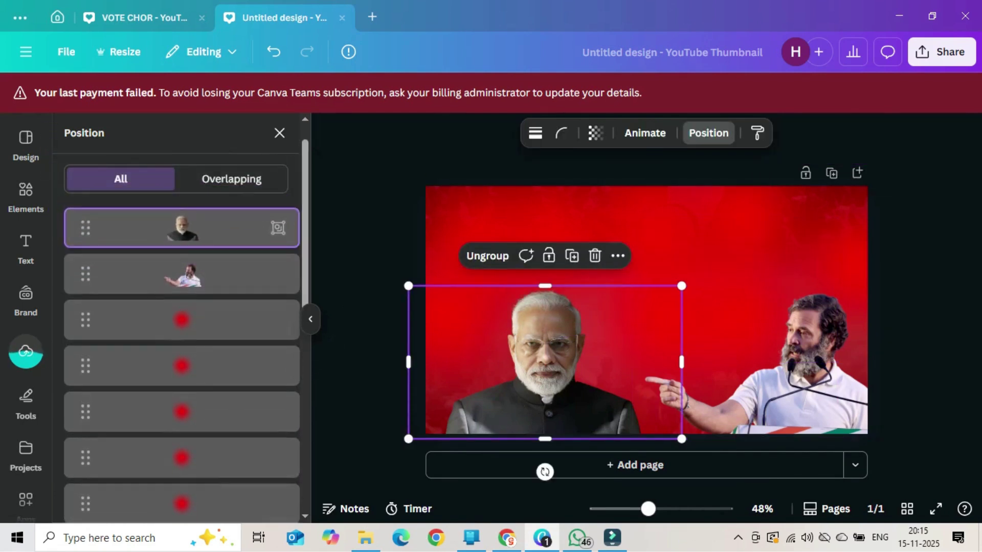
Step: Reposition the red glow copies behind Modi and along the upper middle of the page
left_click(181, 319)
left_click_drag(742, 266, 654, 266)
key("ctrl+z")
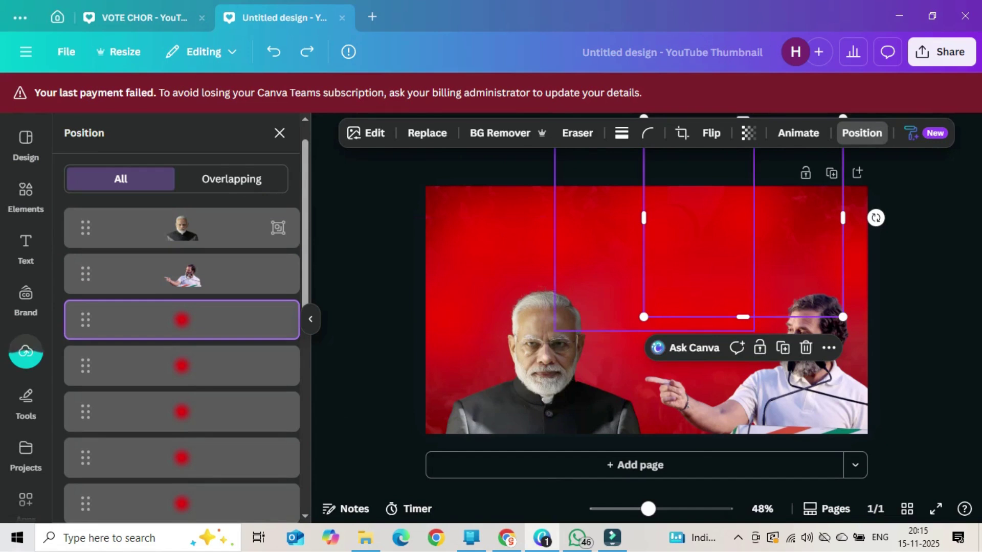
left_click_drag(742, 256, 553, 377)
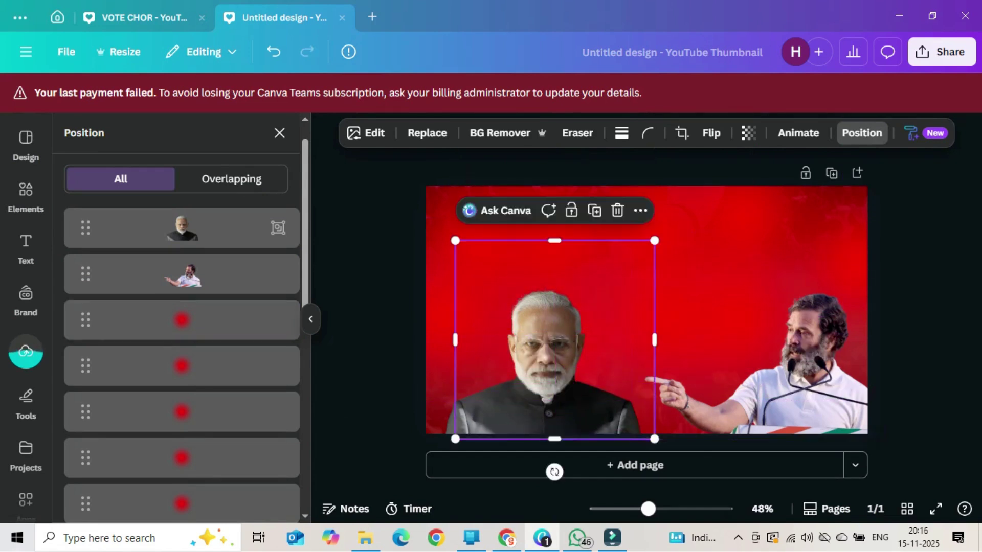
key("Escape")
key("Escape")
left_click_drag(741, 255, 635, 269)
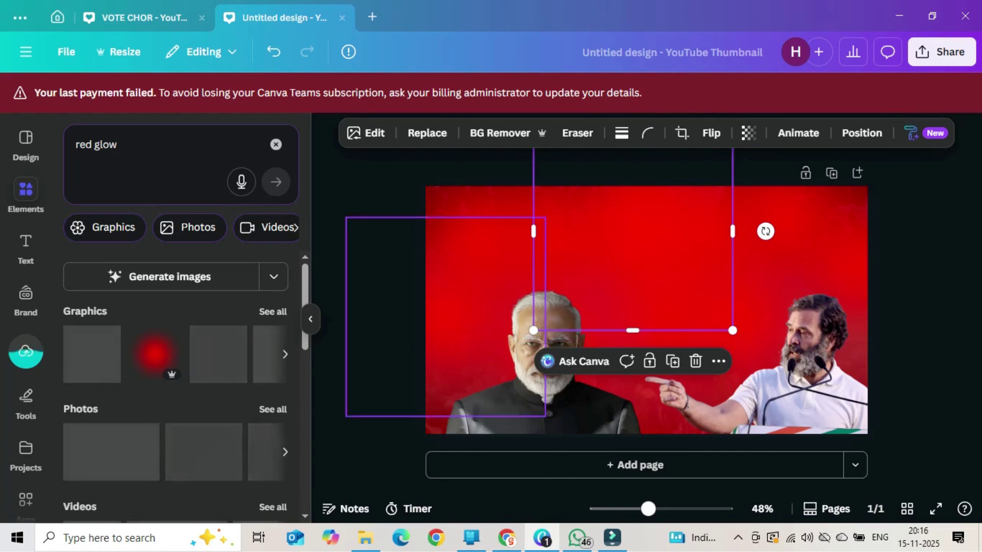
key("Escape")
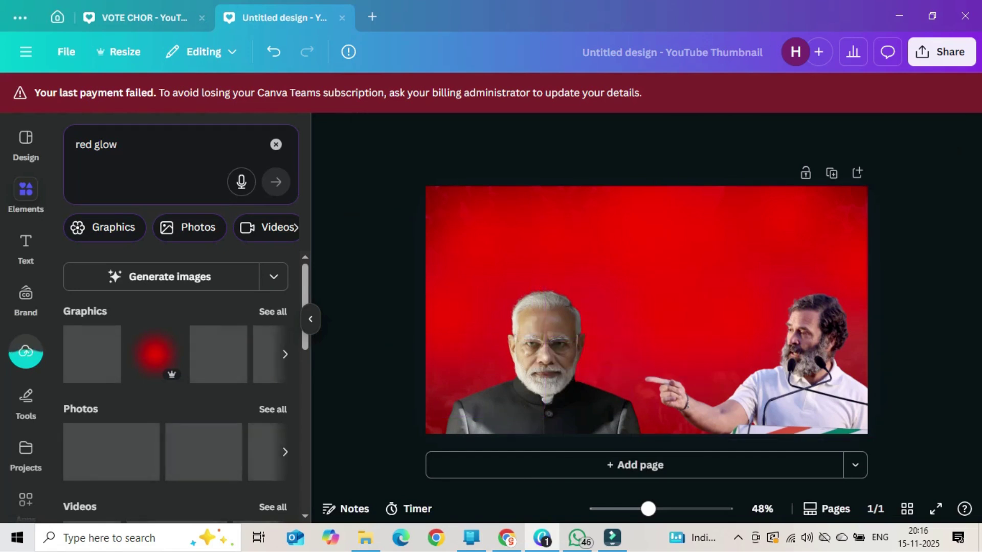
Step: Nudge the red glow at the page's upper middle slightly to the left
scroll(646, 310, "down", 2)
scroll(647, 310, "up", 5)
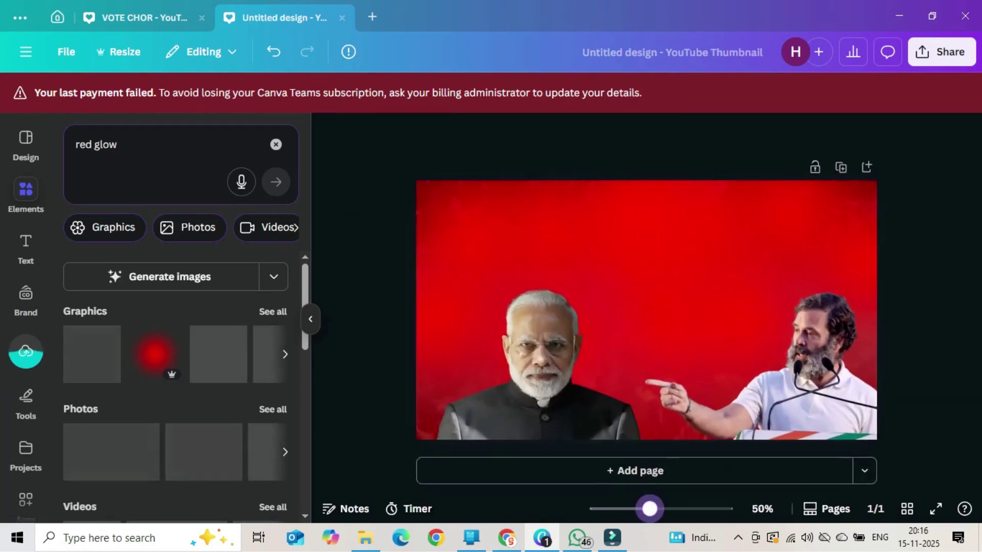
left_click_drag(660, 508, 656, 509)
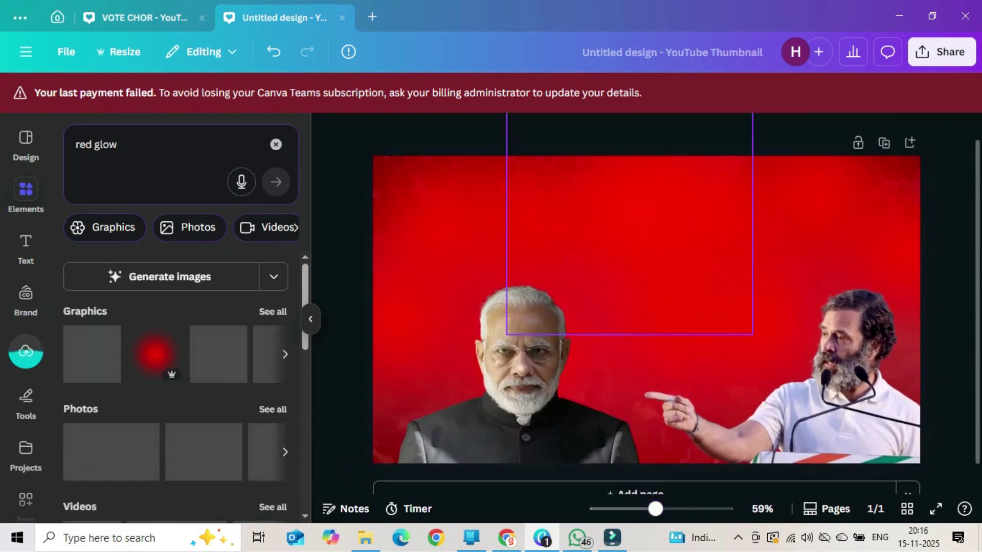
left_click(634, 240)
left_click_drag(634, 241, 609, 241)
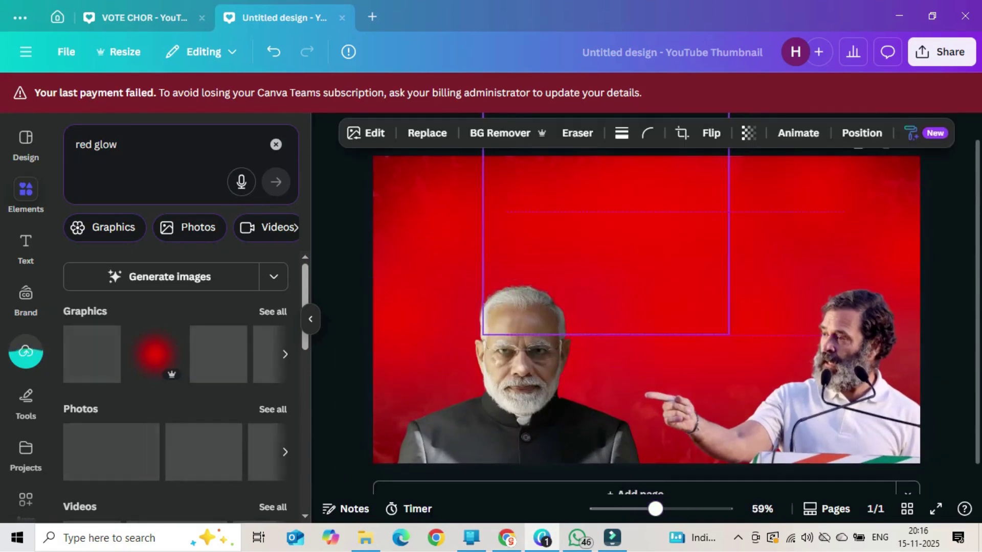
Step: Select the full-page red gradient in the layer list and lower its transparency value so the crowd photos show through more
right_click(434, 307)
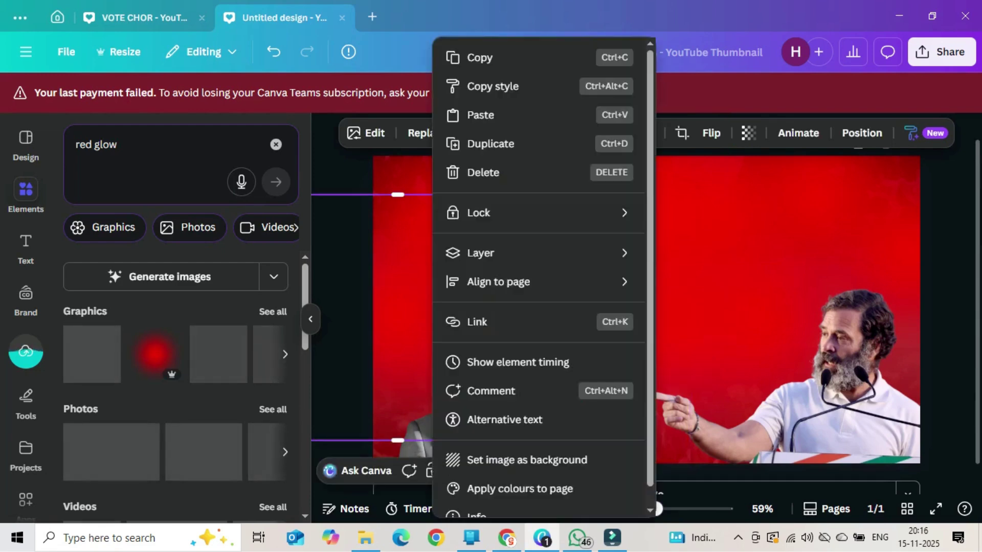
mouse_move(512, 253)
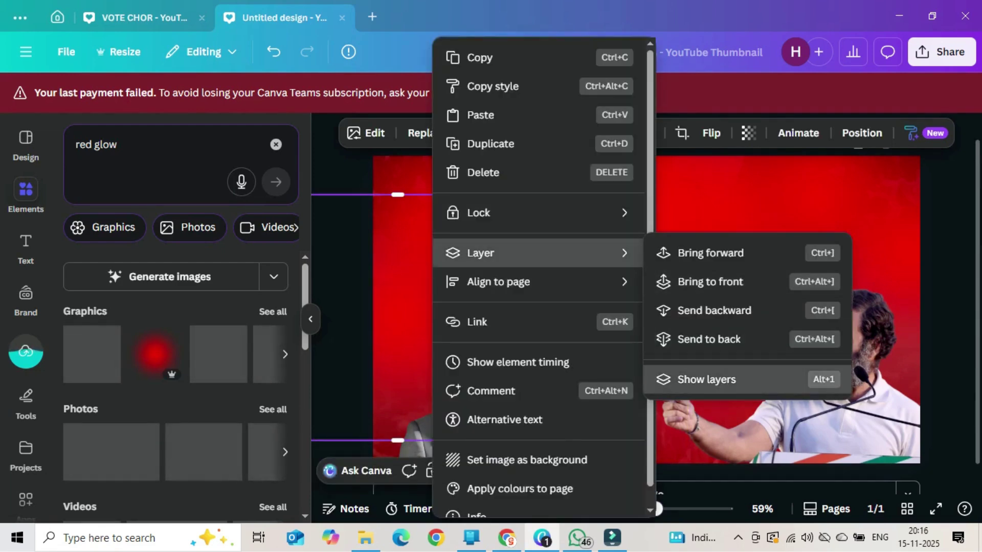
left_click(705, 378)
left_click(182, 306)
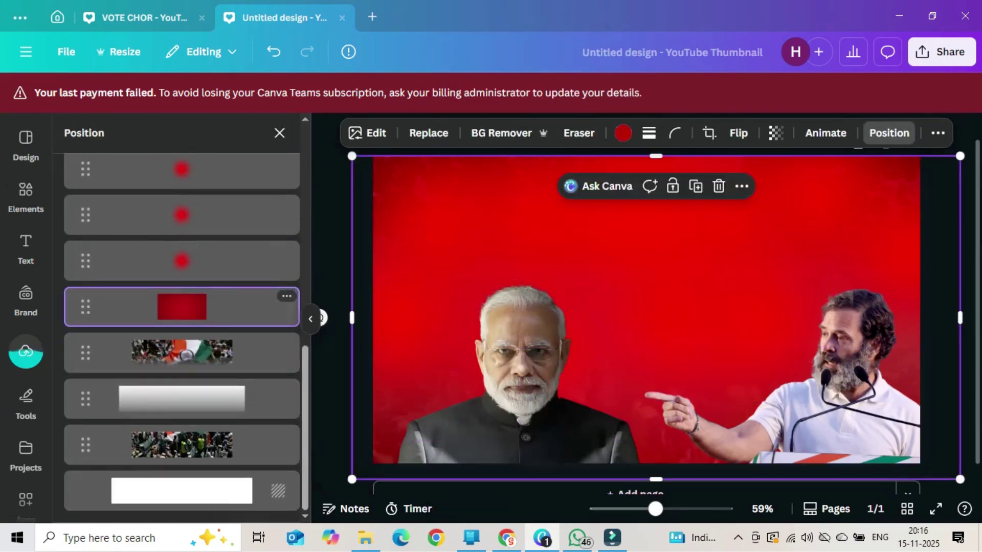
left_click(776, 133)
left_click_drag(816, 191, 773, 192)
left_click(776, 133)
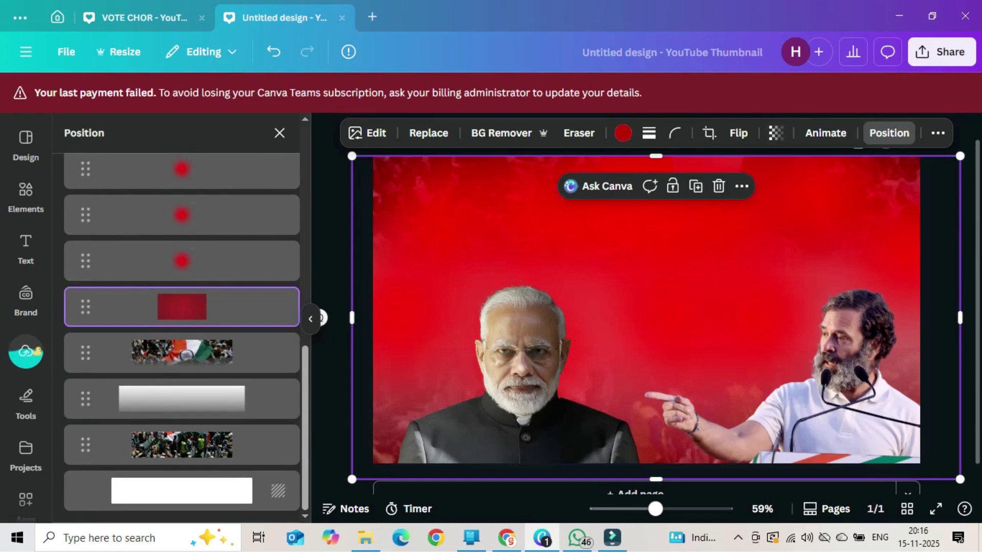
left_click(889, 133)
left_click(967, 220)
Step: Shift the upper-middle glow and the left-edge glow slightly down and to the right
left_click(581, 417)
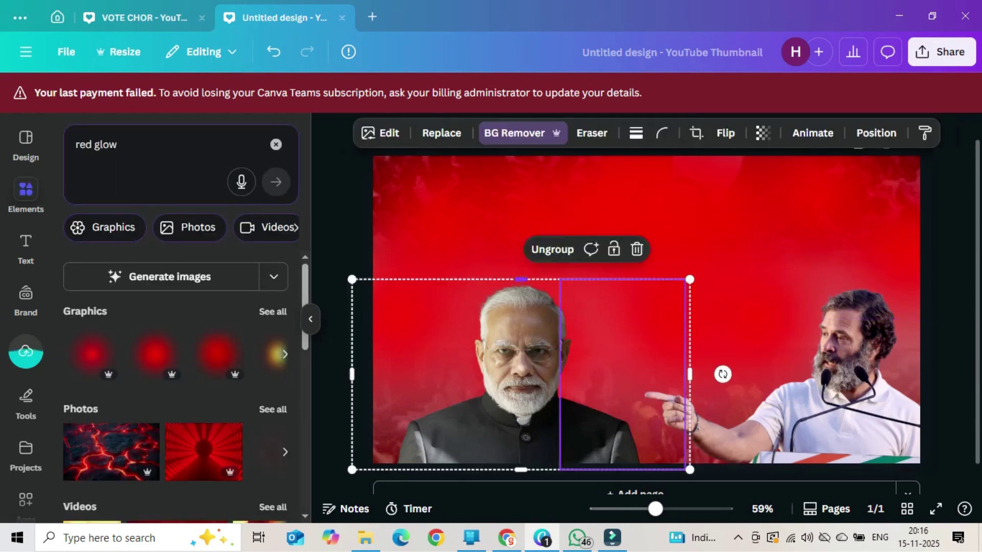
left_click(614, 220)
left_click_drag(614, 220, 635, 250)
left_click_drag(430, 260, 455, 292)
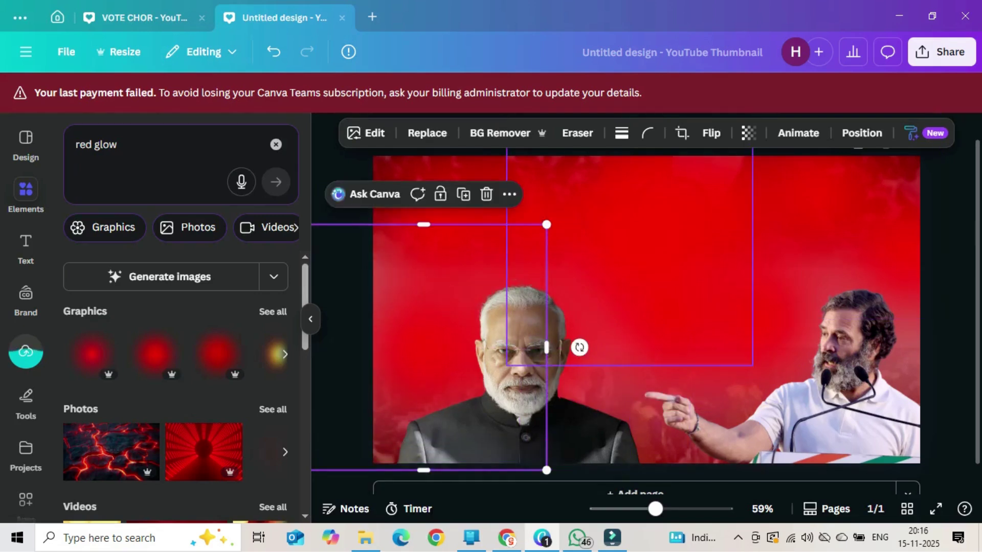
Step: Move the upper-middle red glow down to the centre of the page, between Modi and Rahul Gandhi
left_click(634, 255)
left_click_drag(646, 276, 685, 352)
left_click_drag(780, 442, 780, 442)
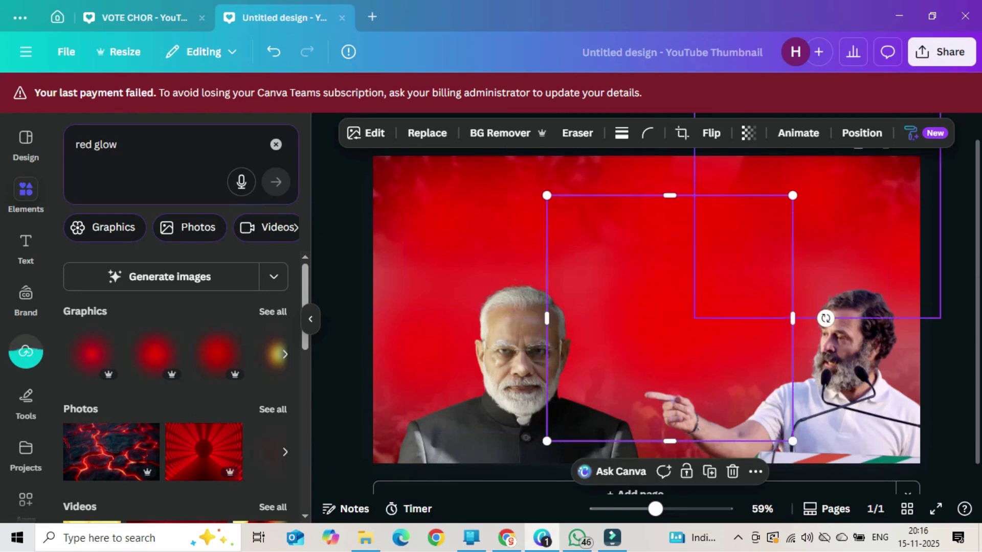
Step: Move one red glow to the page's right edge behind Rahul Gandhi and another to the upper-right area above him
left_click(813, 230)
left_click_drag(813, 230, 926, 334)
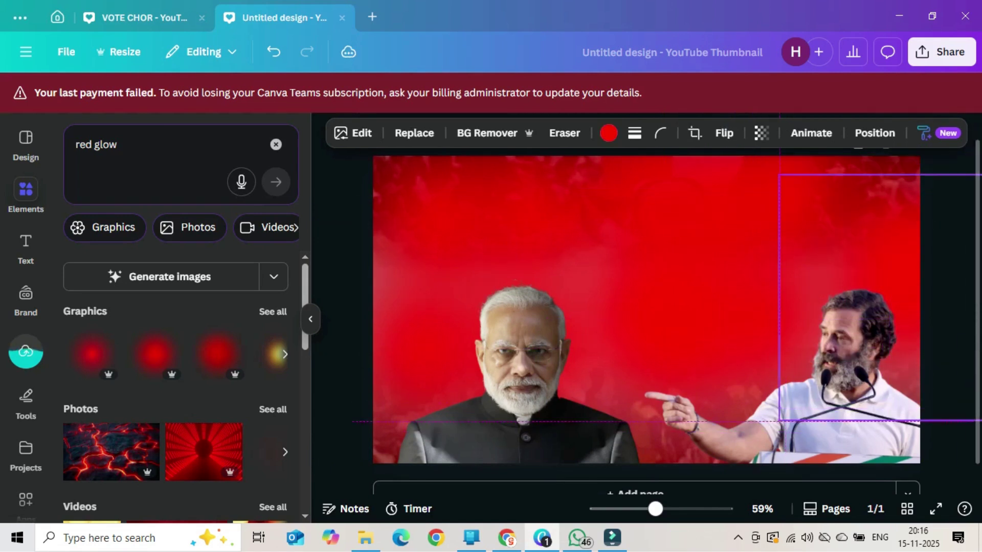
left_click(742, 237)
left_click_drag(742, 238, 828, 238)
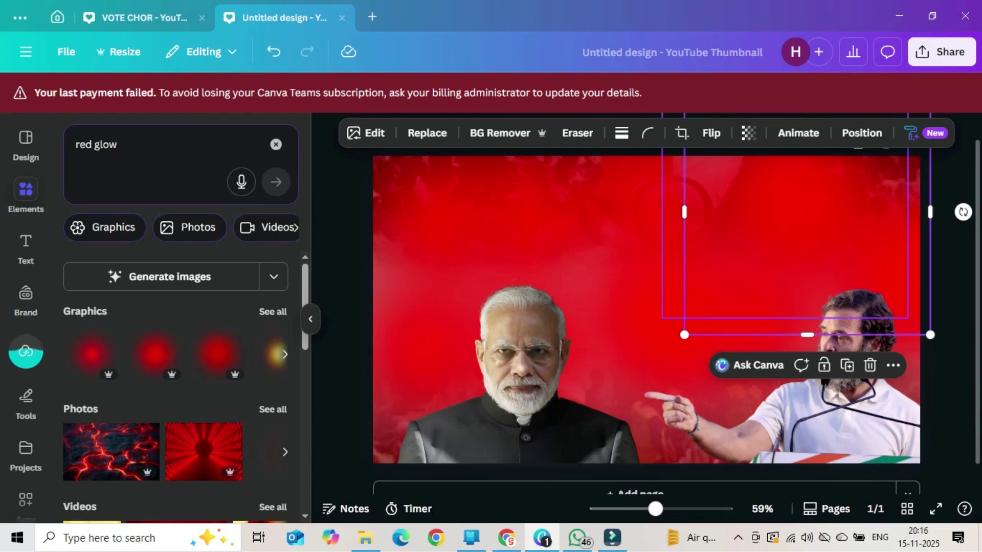
left_click_drag(828, 237, 828, 277)
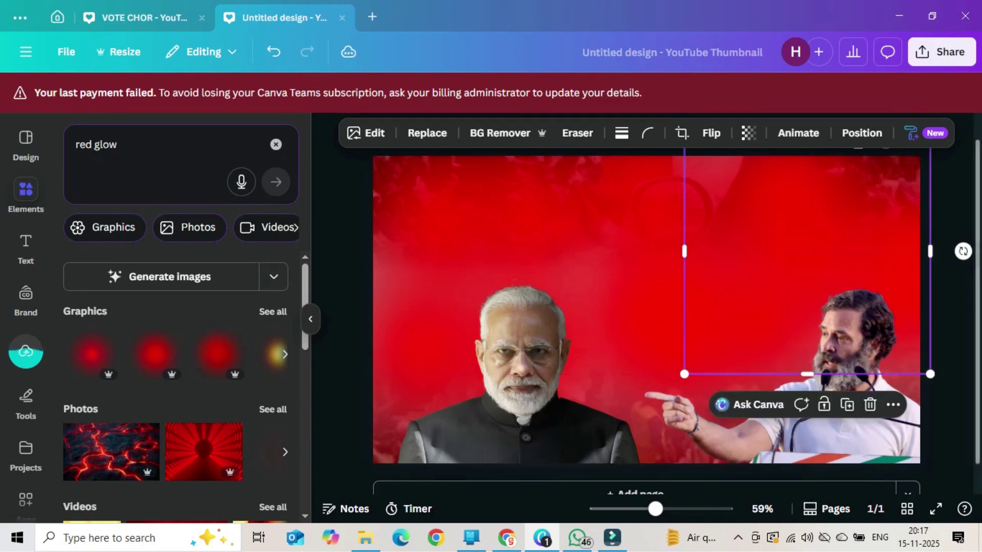
left_click(340, 152)
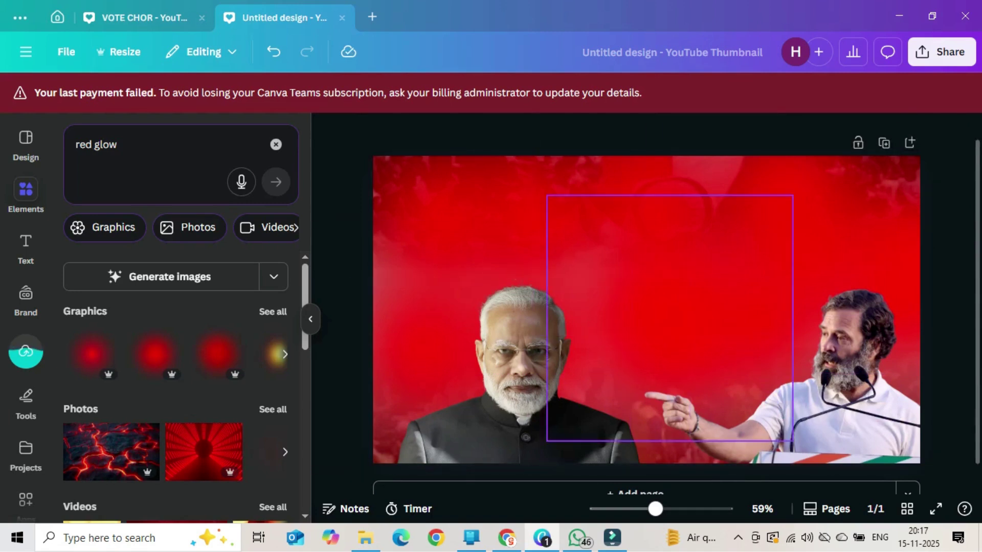
Step: Switch to Chrome, copy the orange and green lotus image from the BJP WON SYMBOL results, and paste it into the Canva design
left_click(507, 537)
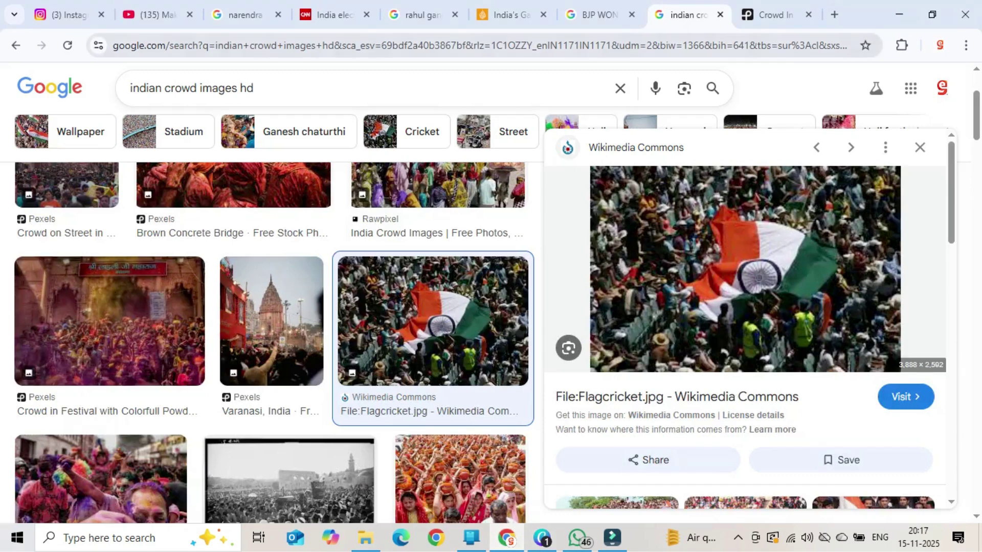
left_click(599, 15)
right_click(718, 191)
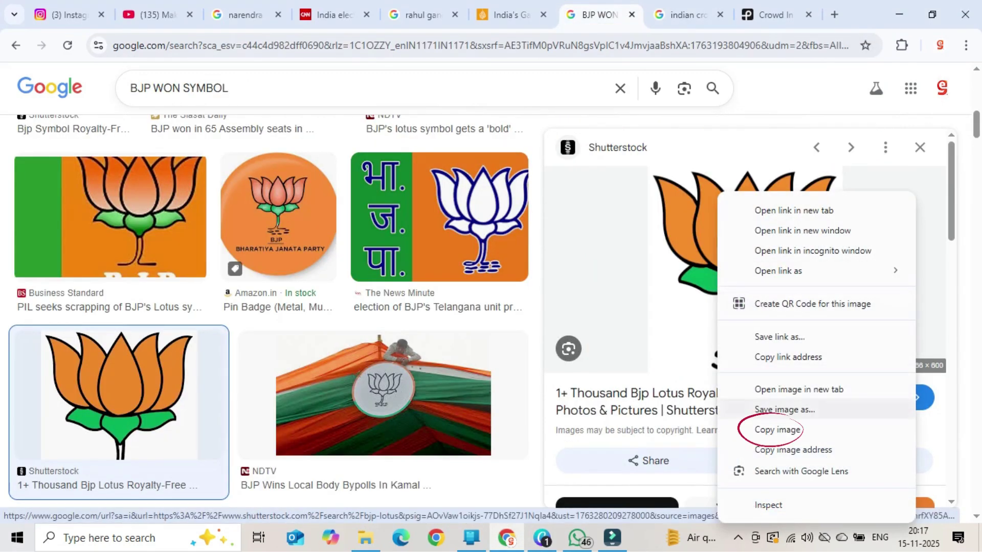
left_click(777, 430)
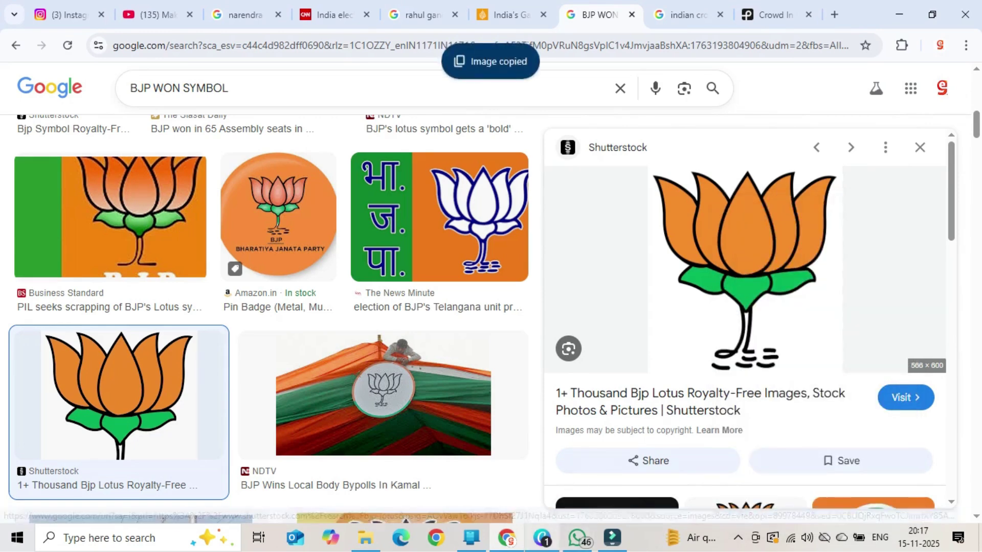
left_click(541, 537)
key("ctrl+v")
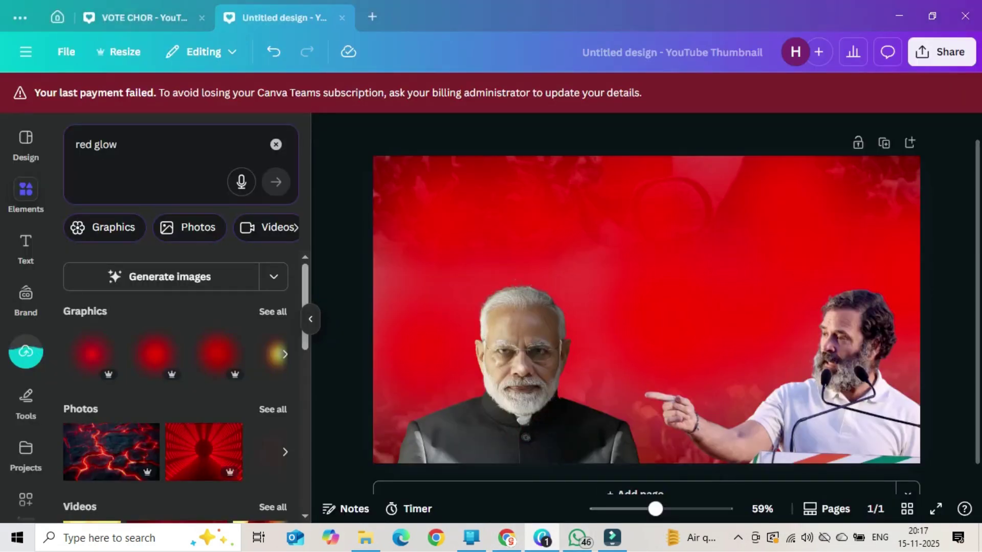
key("ctrl+v")
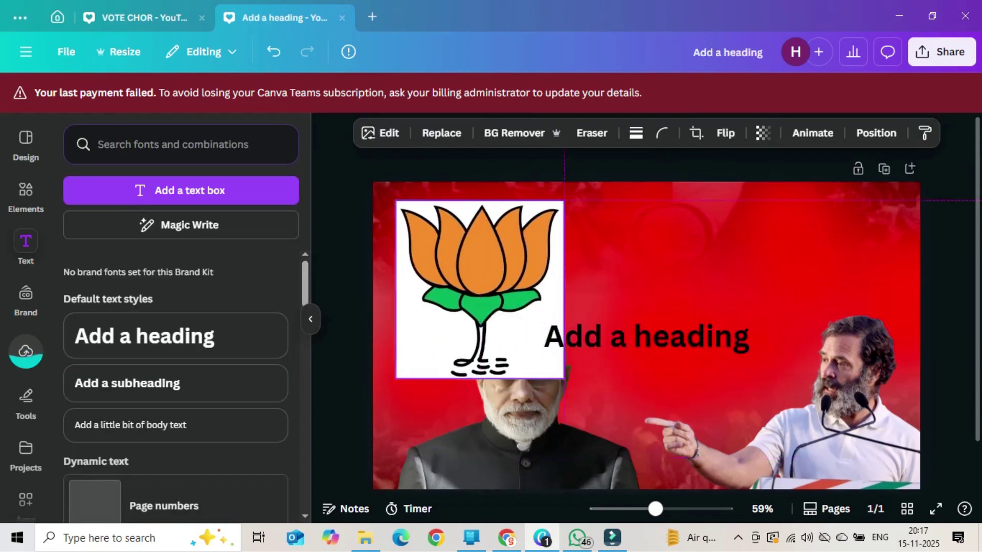
Step: Remove the lotus image's background, enlarge it slightly, and place it over Modi near the page's lower-left corner
left_click(523, 133)
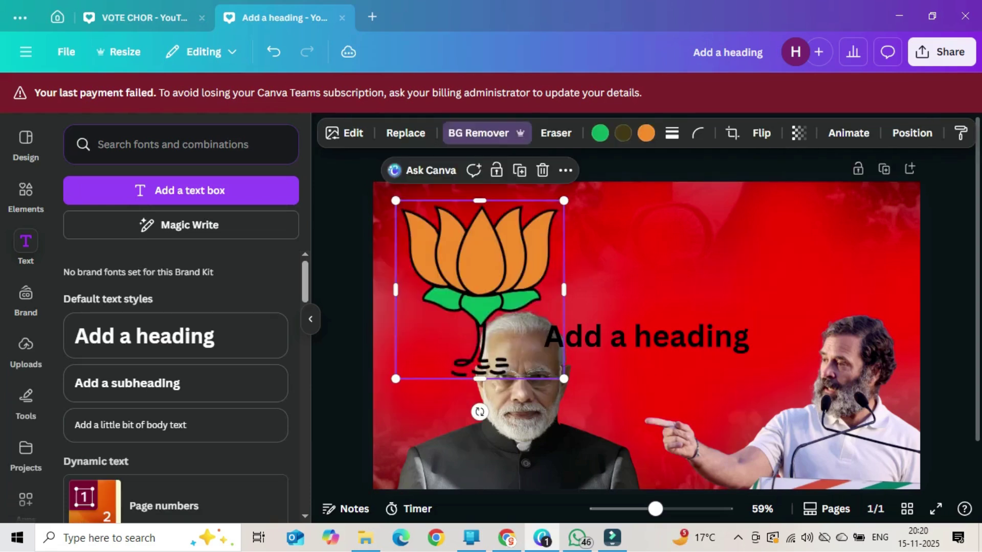
left_click_drag(479, 290, 508, 335)
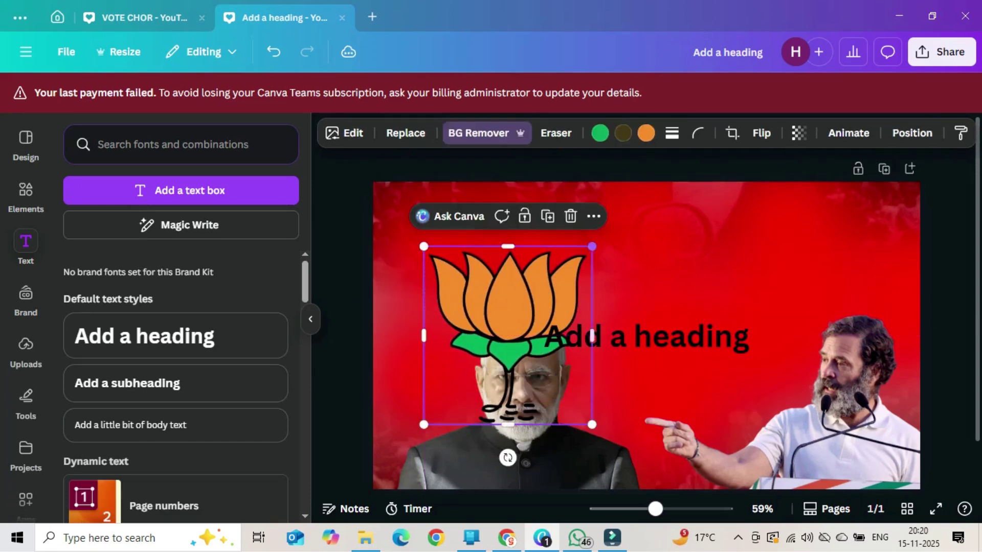
left_click_drag(593, 246, 613, 224)
left_click_drag(518, 324, 476, 392)
Step: Reorder the layers so the lotus sits directly below the Modi cutout
right_click(476, 392)
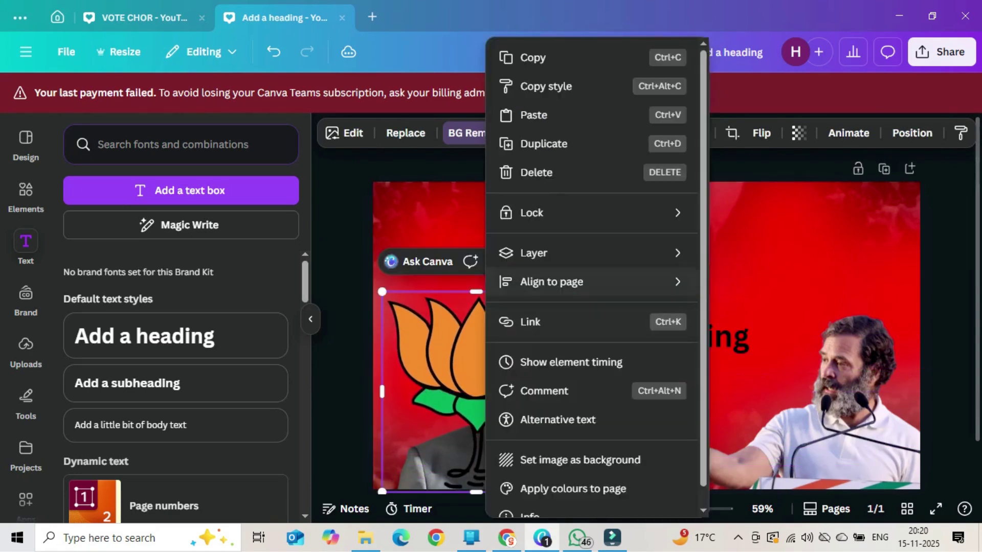
mouse_move(534, 253)
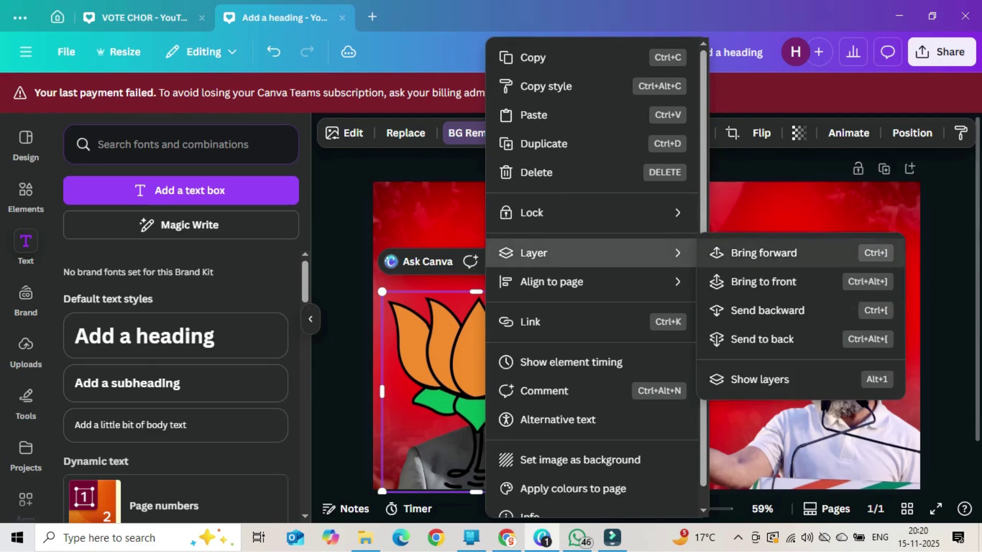
left_click(759, 379)
left_click_drag(181, 303, 183, 350)
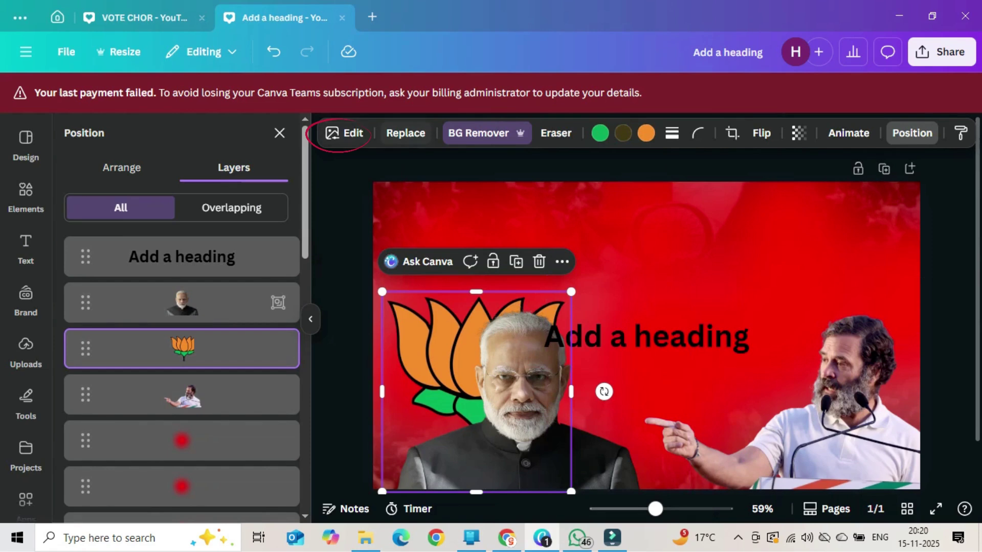
Step: Blur the whole lotus image with an intensity of 35
left_click(343, 133)
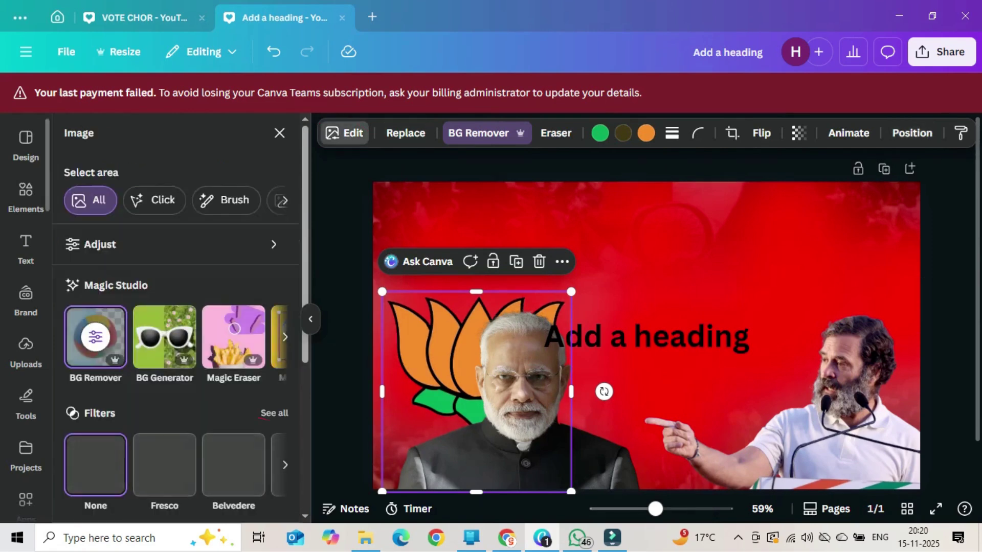
scroll(174, 317, "down", 3)
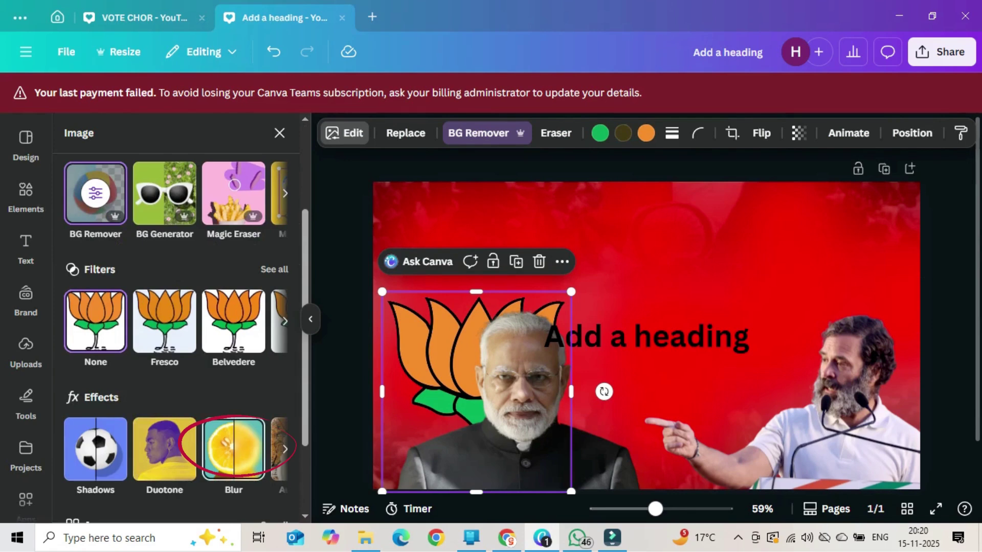
left_click(233, 448)
left_click(239, 179)
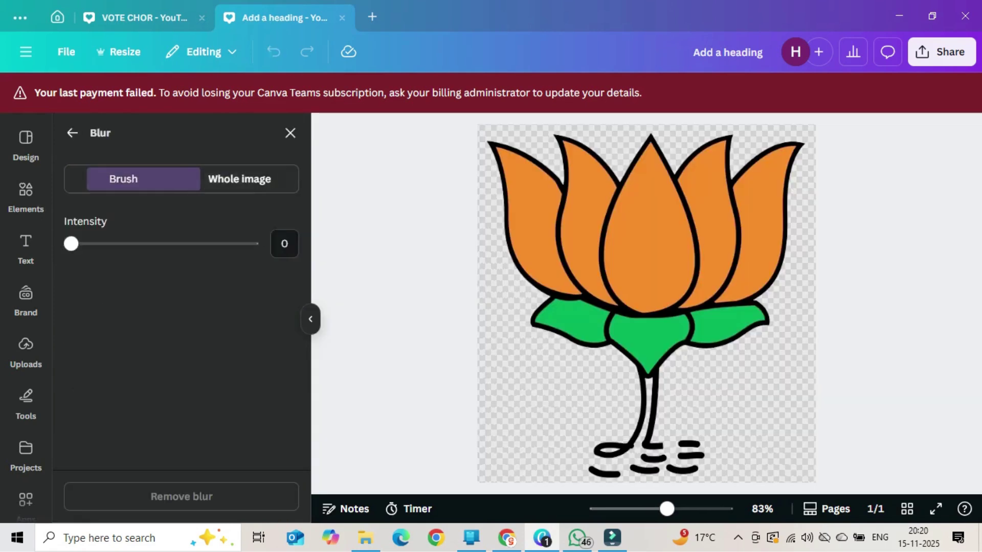
mouse_move(69, 244)
left_mouse_down()
mouse_move(157, 243)
mouse_move(134, 243)
left_mouse_up()
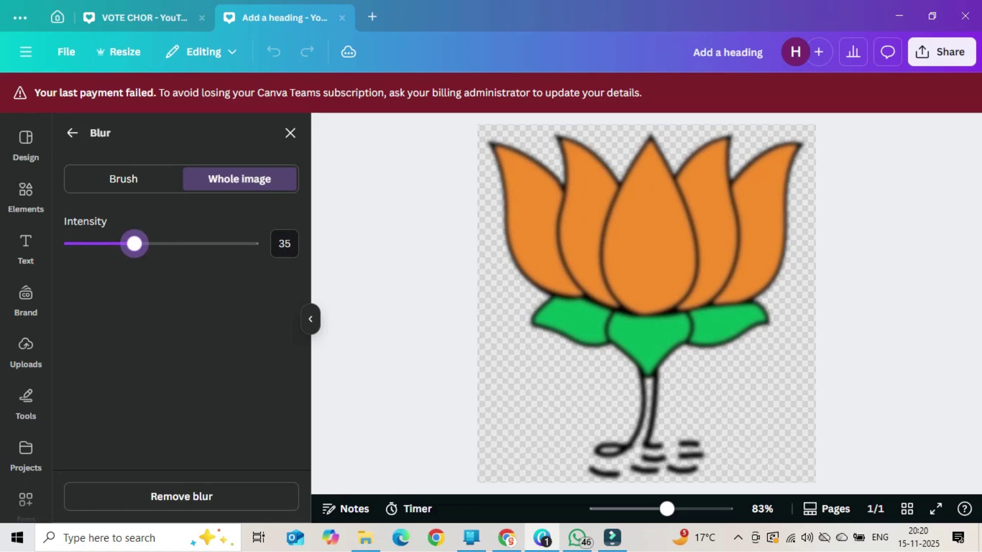
left_click(290, 133)
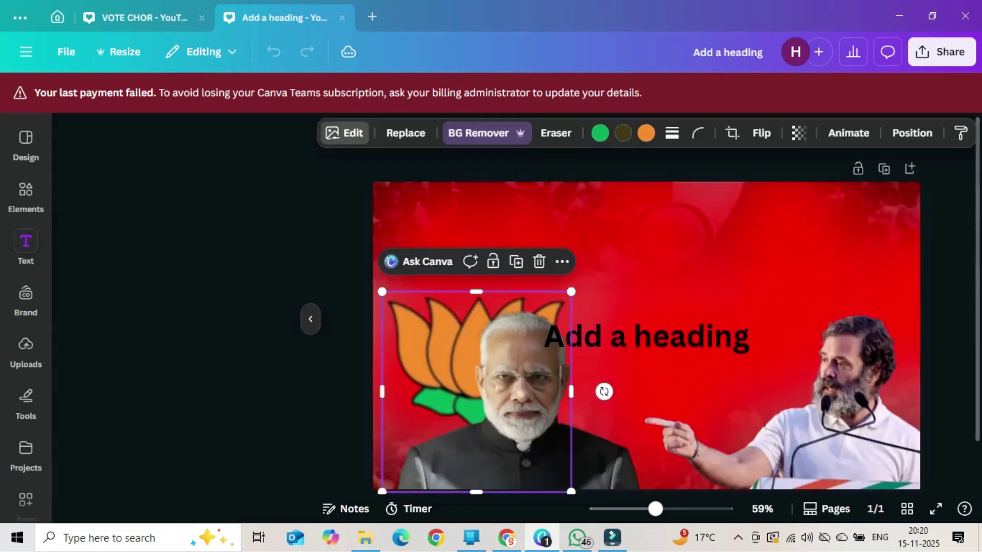
key("Escape")
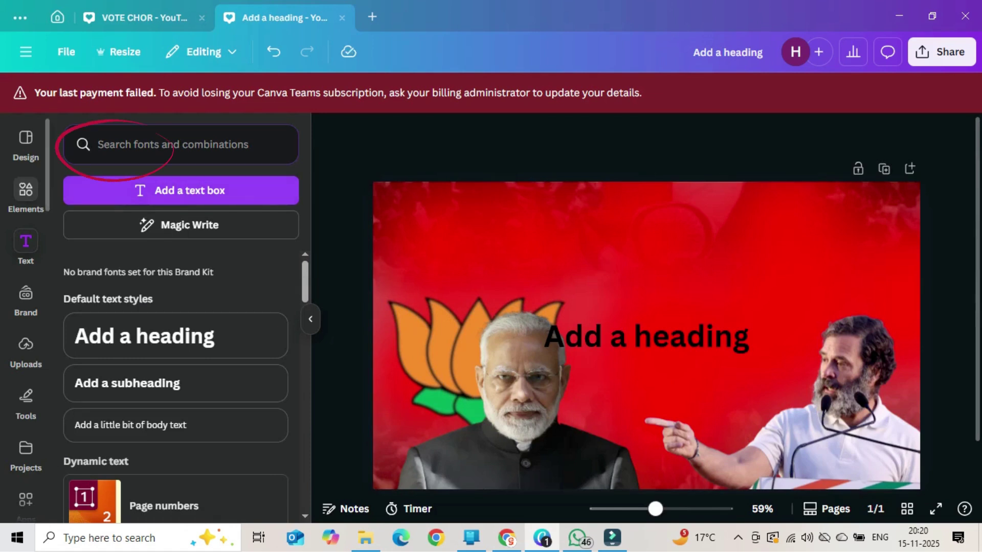
Step: Search the elements library for "success graph", correcting the misspelled search term
left_click(25, 194)
left_click_drag(123, 144, 36, 145)
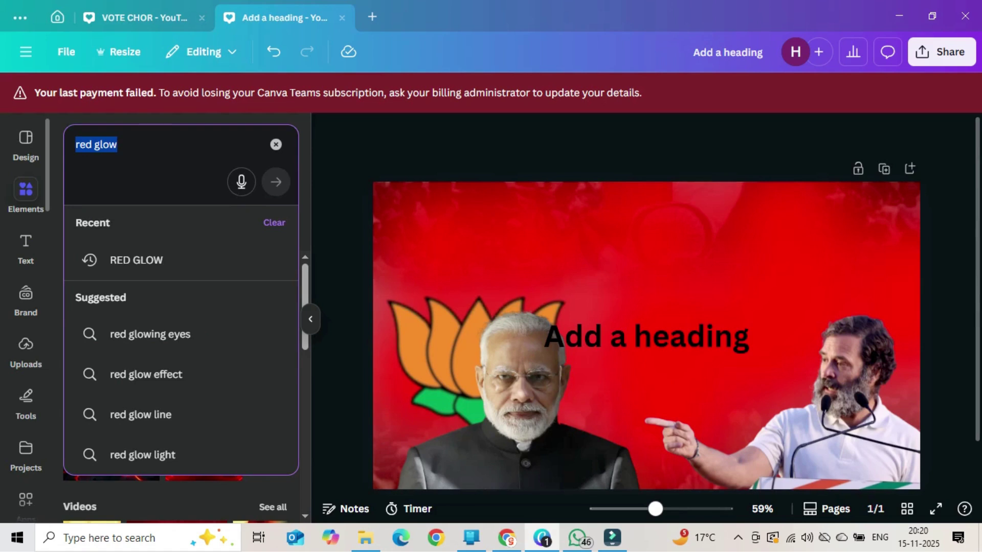
type("success grapgh")
key("Return")
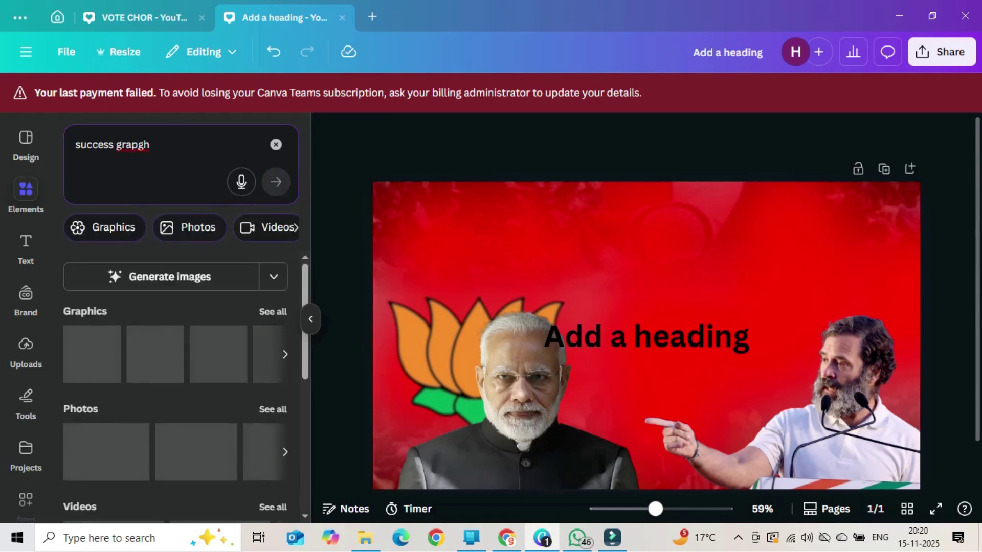
left_click(150, 144)
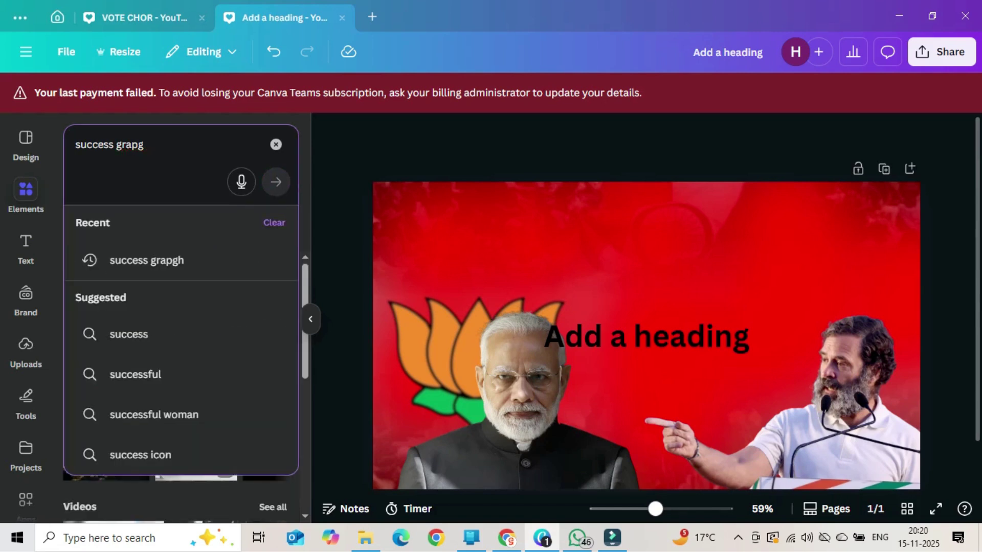
key("BackSpace")
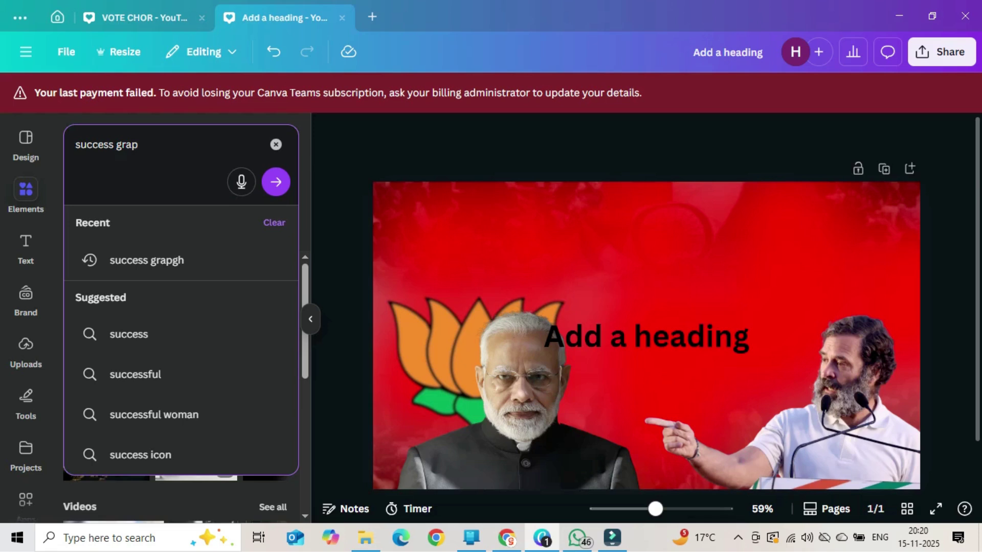
type("h")
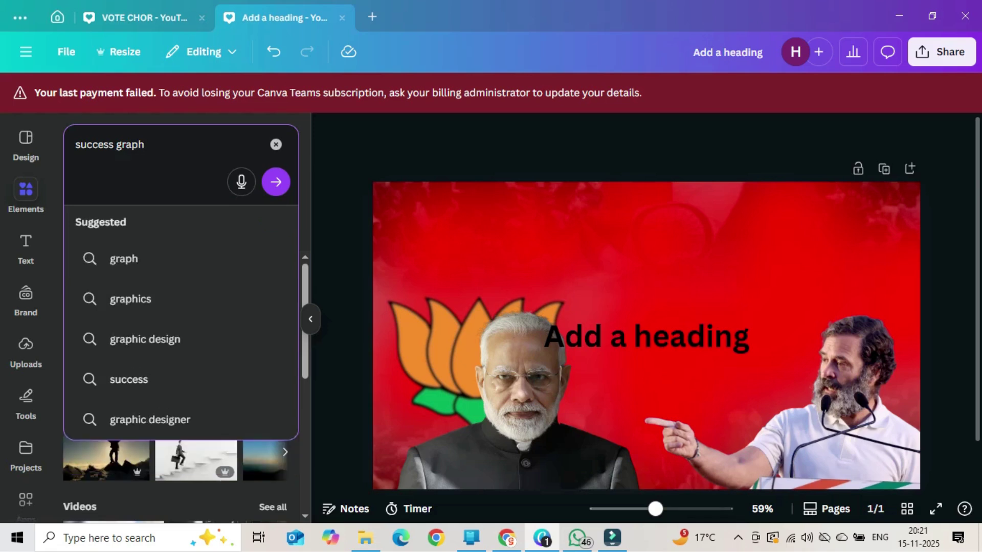
key("Return")
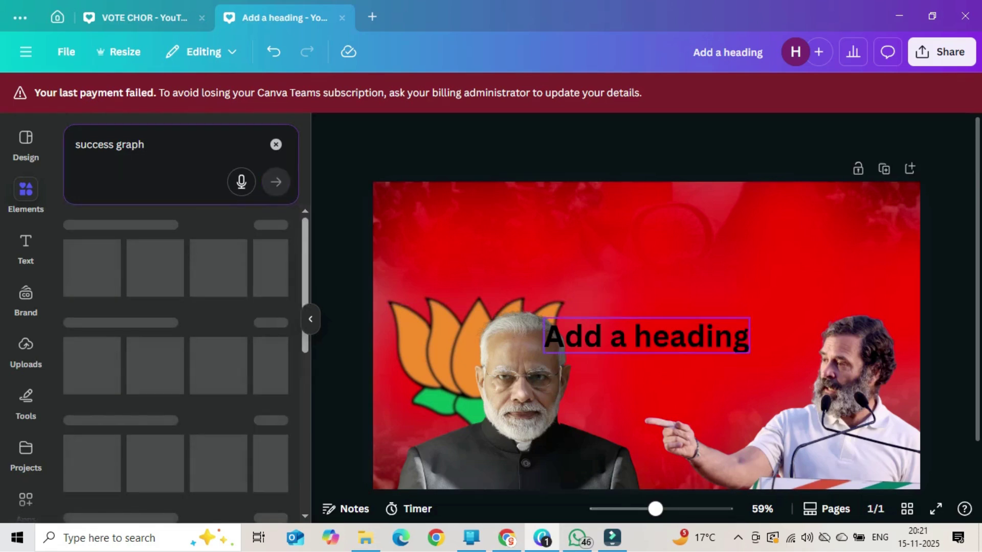
Step: Delete the "Add a heading" text from the middle of the page
left_click(647, 336)
key("Delete")
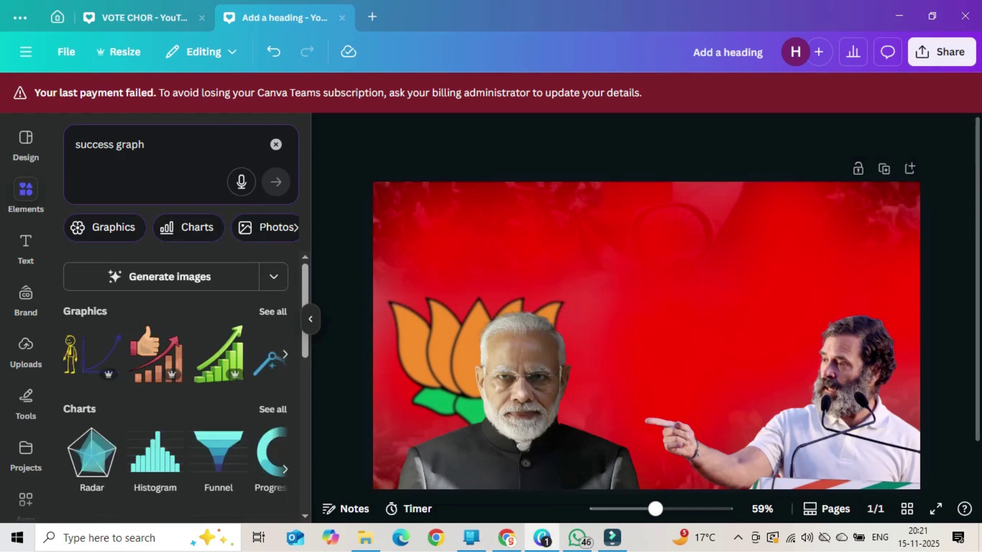
Step: Browse the graphics results for "success graph" for a suitable rising graph
left_click(272, 312)
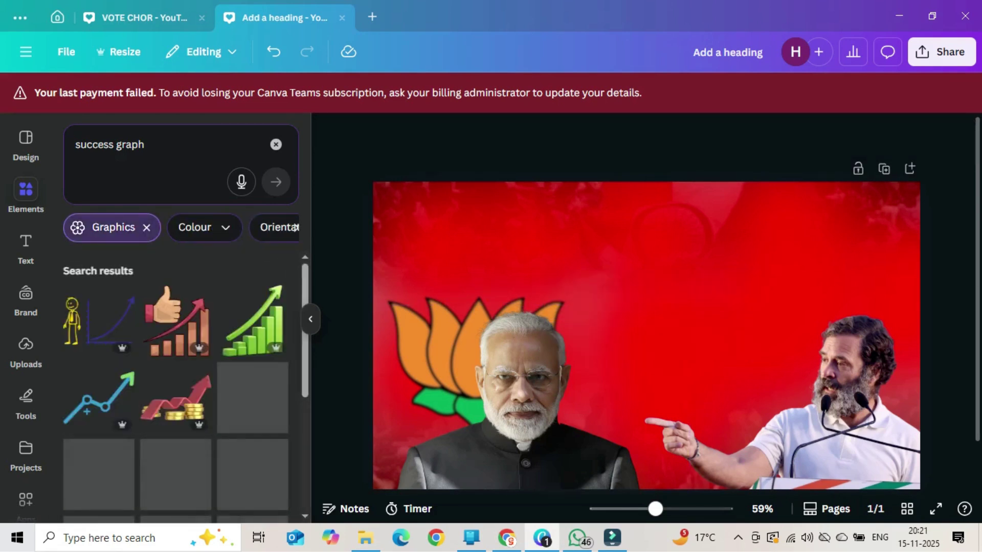
scroll(278, 519, "down", 2)
scroll(279, 519, "up", 1)
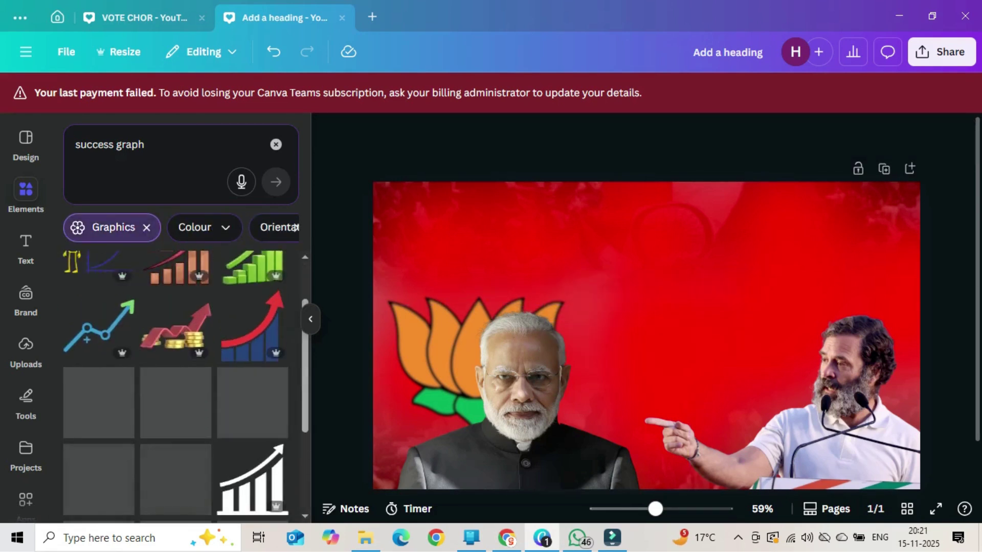
scroll(176, 383, "down", 10)
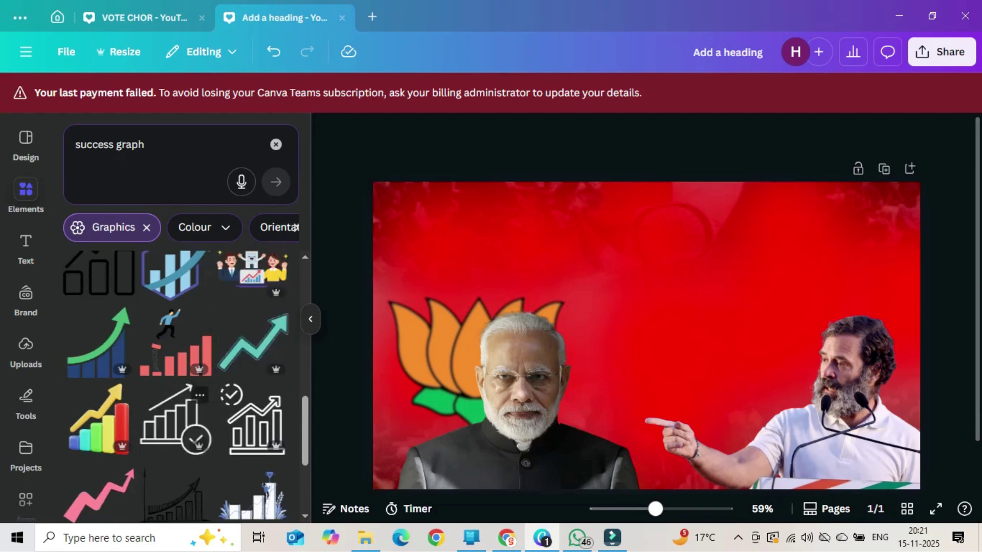
scroll(176, 387, "up", 2)
scroll(176, 387, "up", 5)
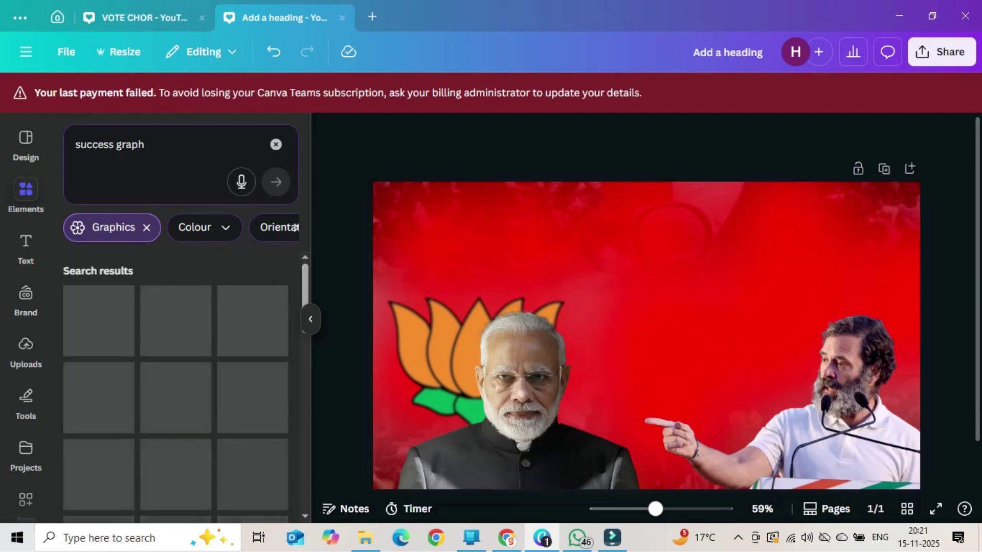
scroll(176, 387, "down", 6)
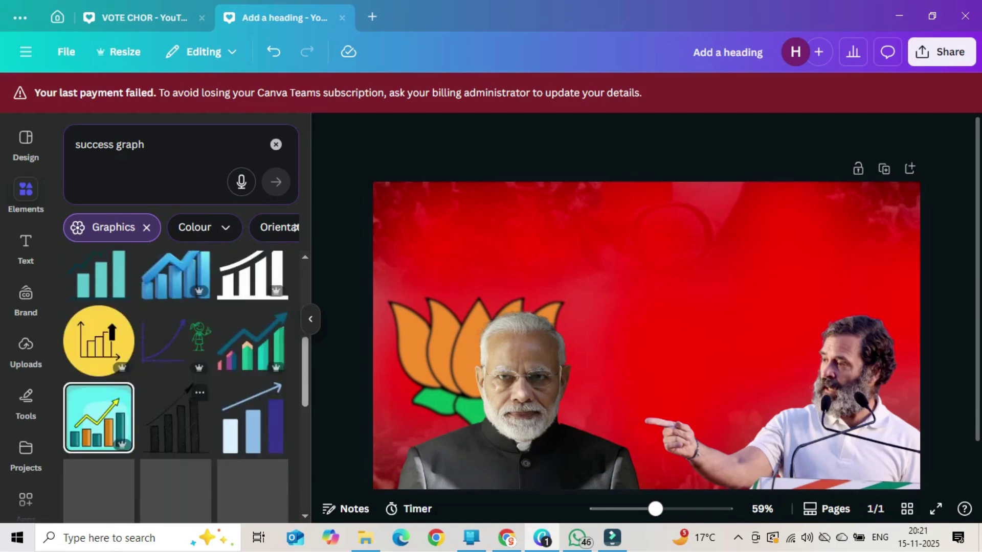
scroll(176, 387, "down", 5)
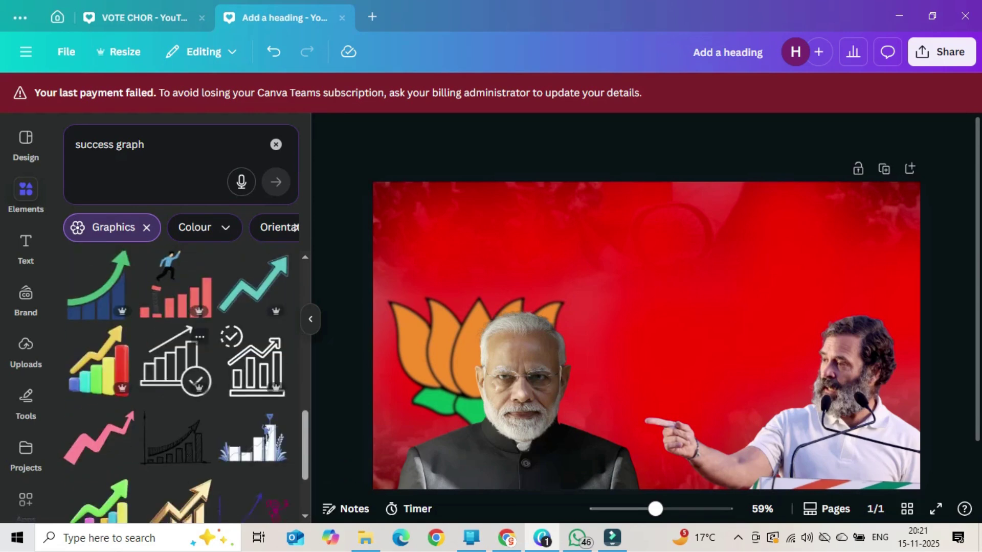
scroll(176, 387, "down", 3)
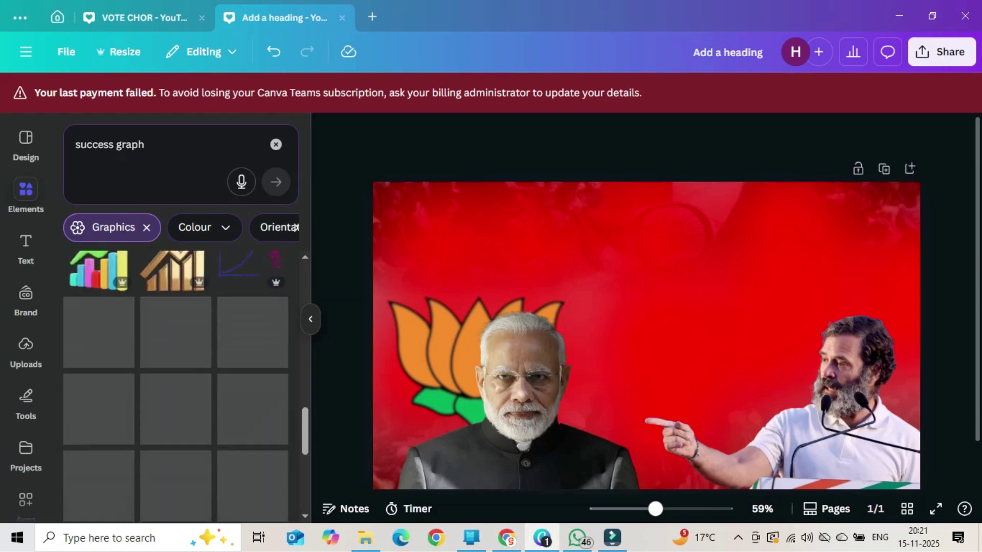
scroll(176, 387, "down", 2)
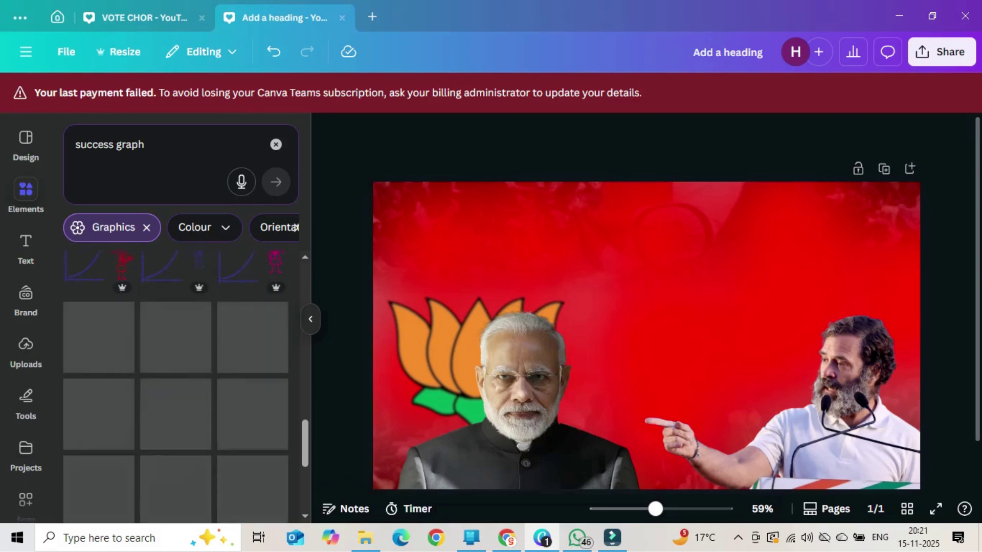
Step: Search the graphics for "success graph green" and add the green zigzag arrow that rises toward the upper left
left_click(146, 145)
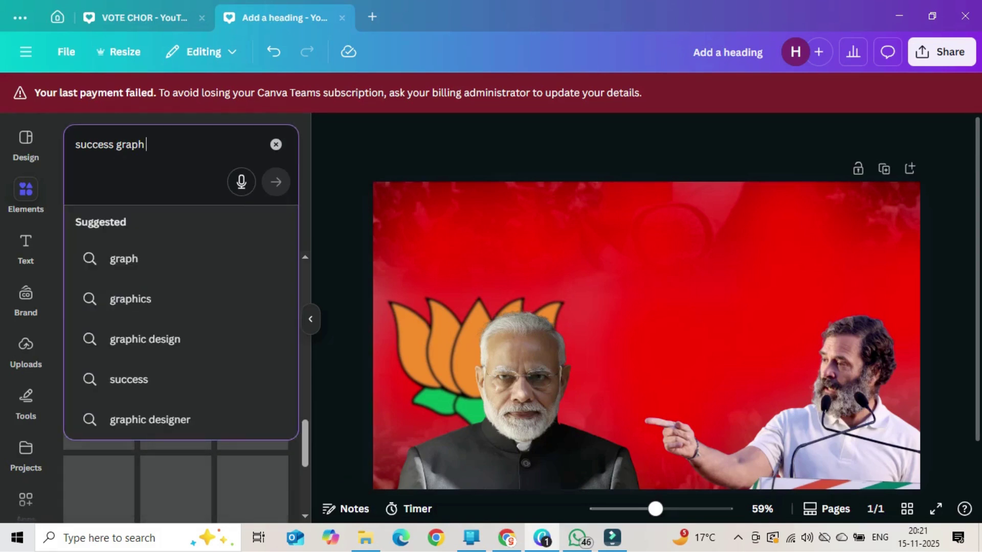
type("green")
key("Return")
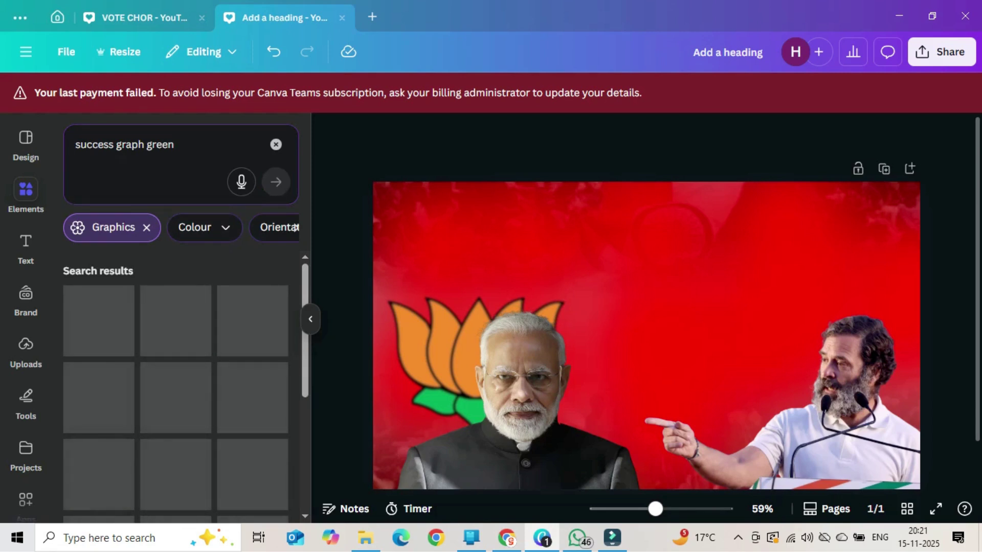
scroll(175, 383, "down", 2)
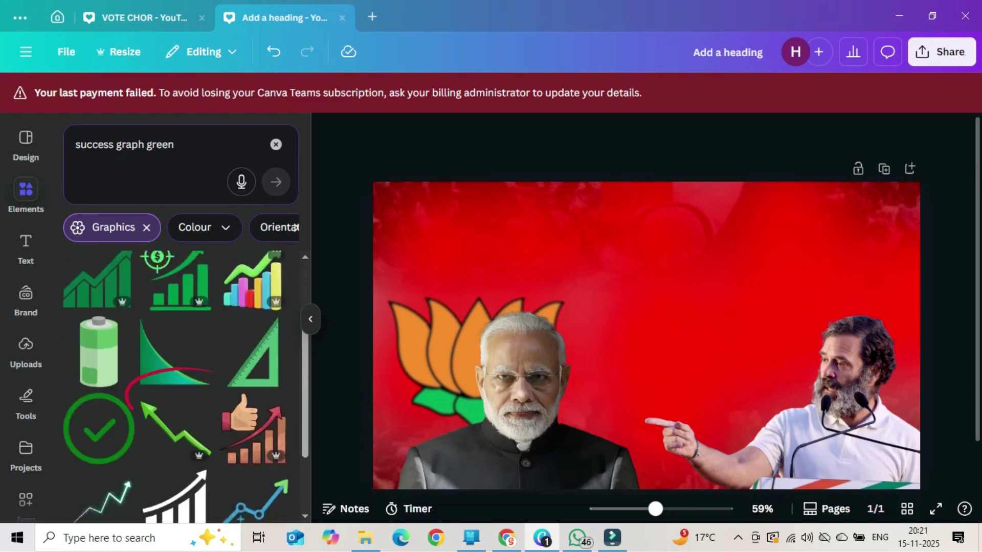
scroll(186, 387, "down", 1)
left_click(171, 404)
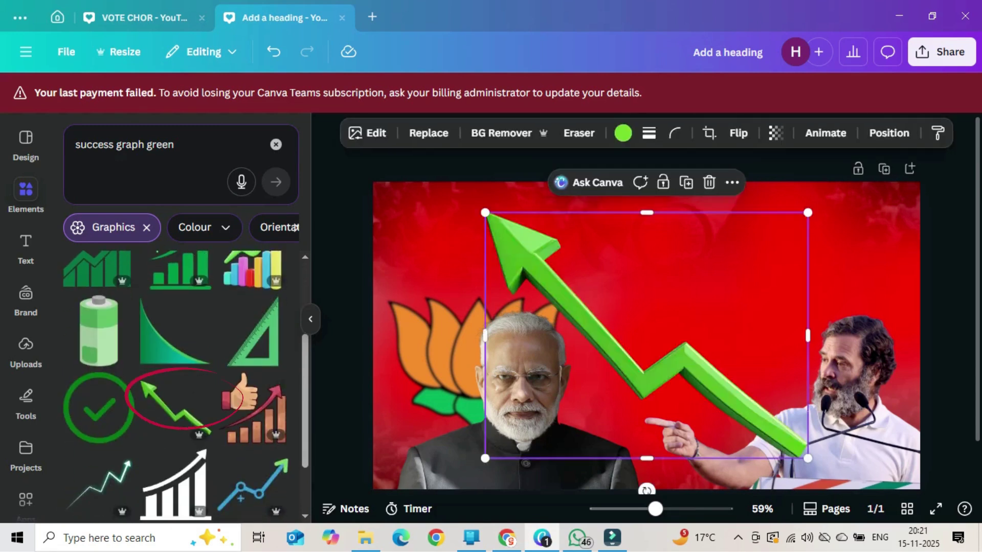
Step: Shrink the green arrow and place it above the lotus, with its tail ending at Modi's head
left_click_drag(646, 335, 584, 305)
left_click_drag(746, 429, 546, 276)
left_click_drag(485, 229, 460, 276)
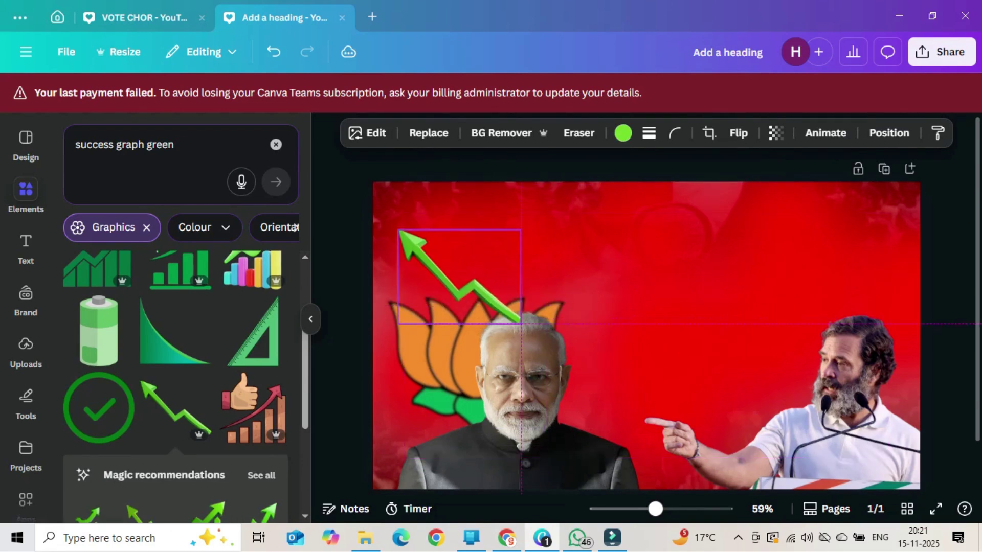
left_click_drag(526, 259, 526, 253)
Step: Reorder the green arrow's layer directly below the lotus and enlarge the arrow slightly toward the page's upper-left corner
right_click(484, 284)
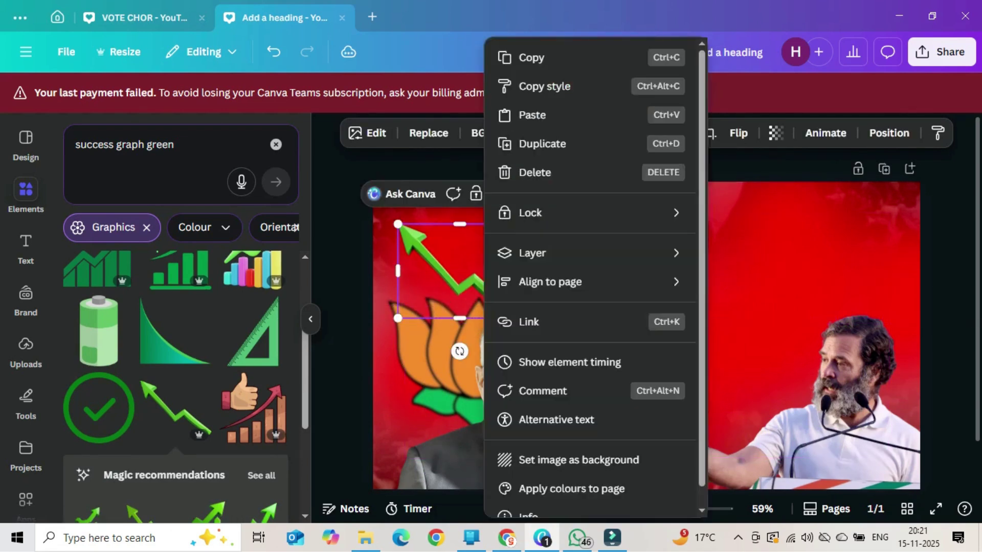
mouse_move(532, 253)
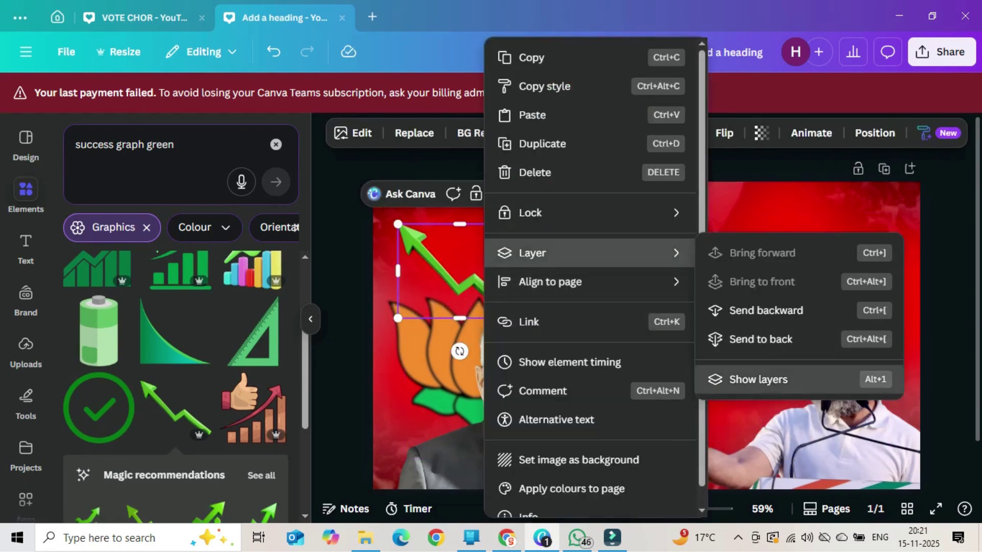
left_click(758, 380)
left_click_drag(181, 253, 182, 350)
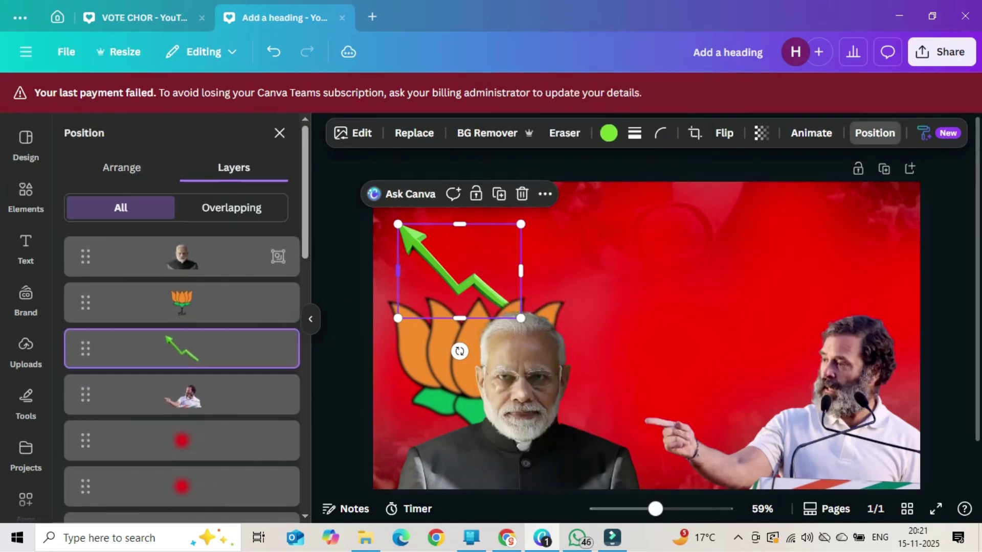
left_click_drag(460, 237, 460, 242)
left_click_drag(398, 230, 386, 221)
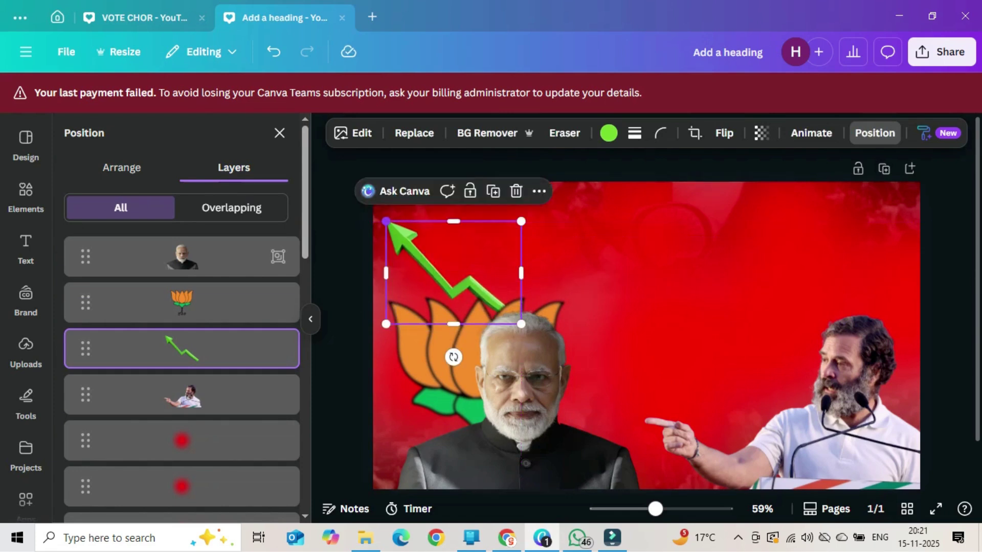
Step: Blur the whole green arrow image with an intensity of 35
left_click(352, 133)
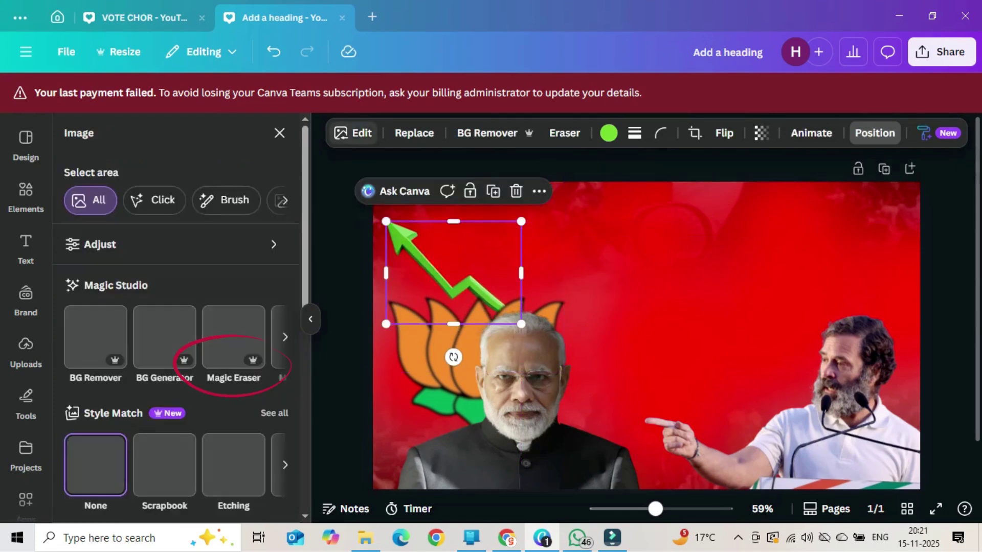
scroll(181, 333, "down", 4)
scroll(179, 317, "down", 3)
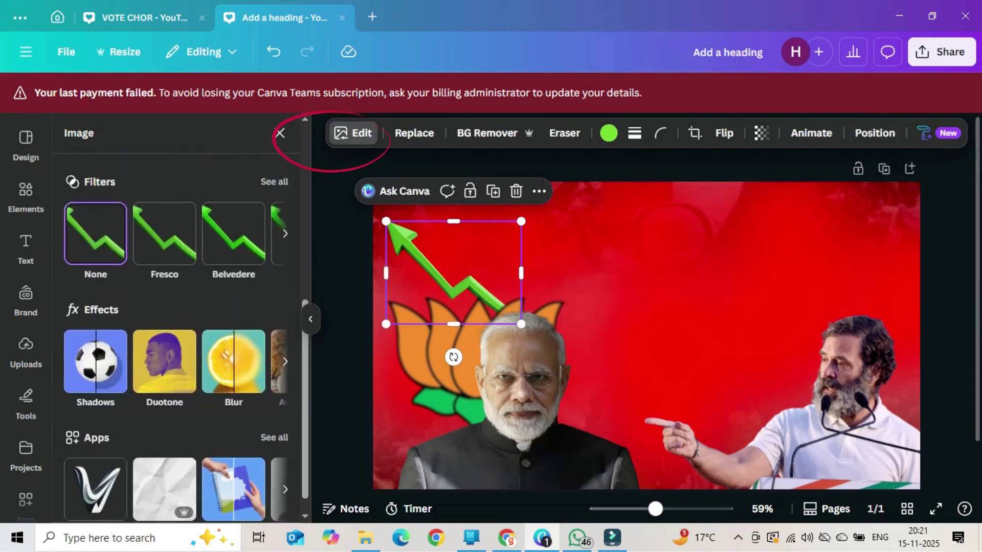
left_click(235, 361)
left_click(285, 244)
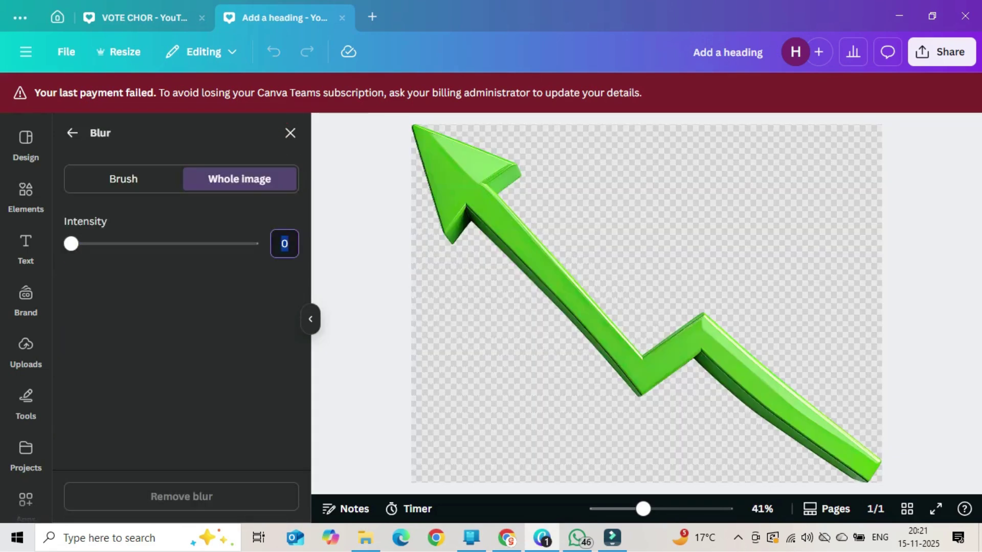
key("Return")
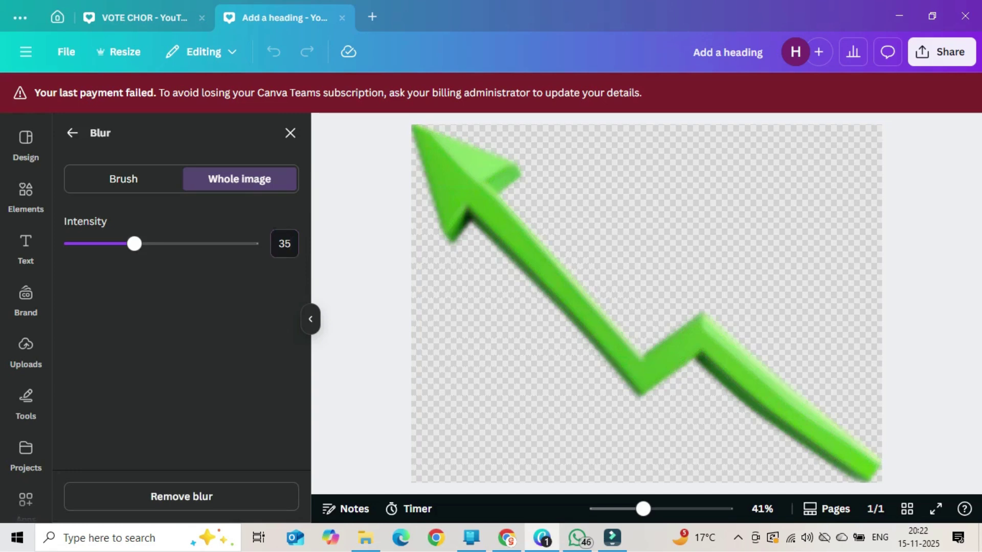
left_click(289, 133)
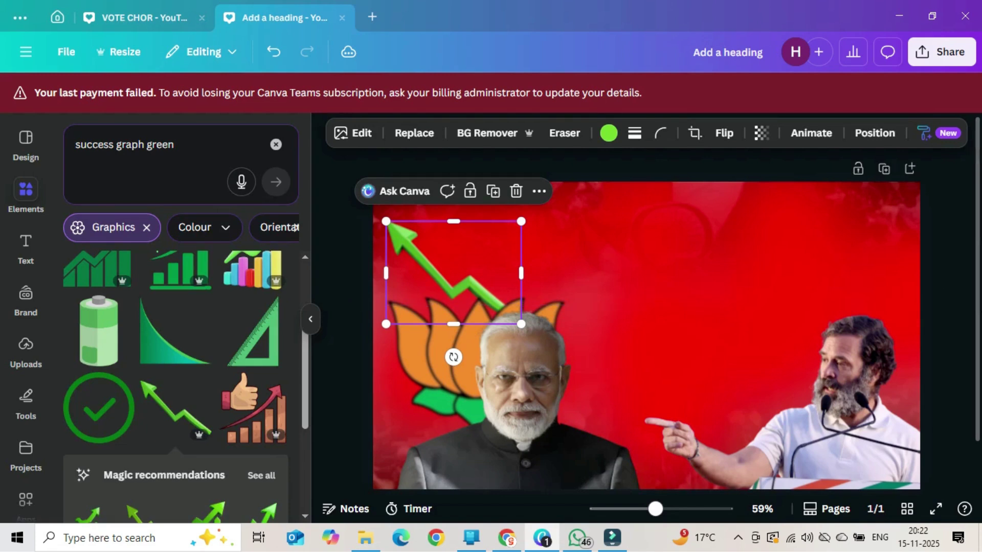
Step: Search the graphics for "theft", replacing the misspelled search term "theif"
left_click(174, 145)
key("ctrl+a")
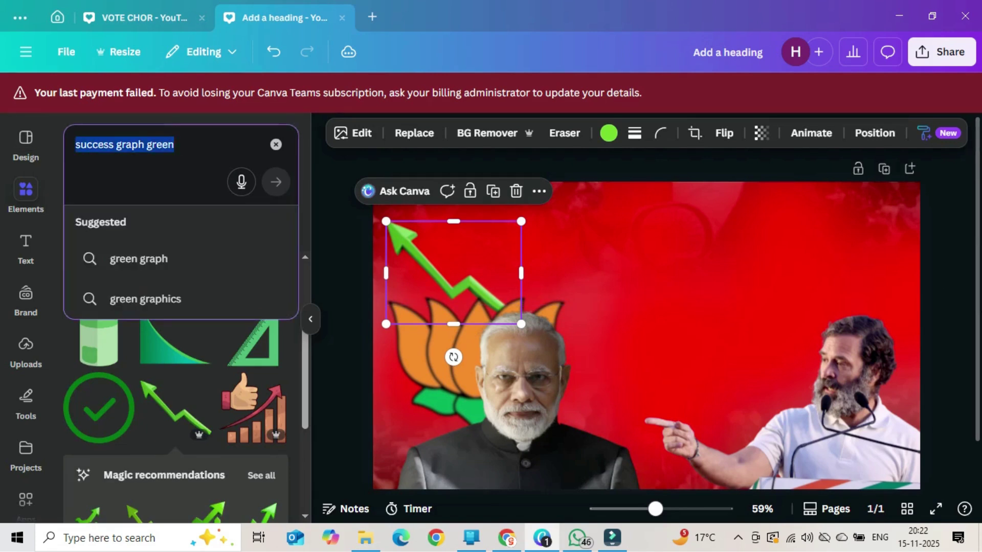
type("theif")
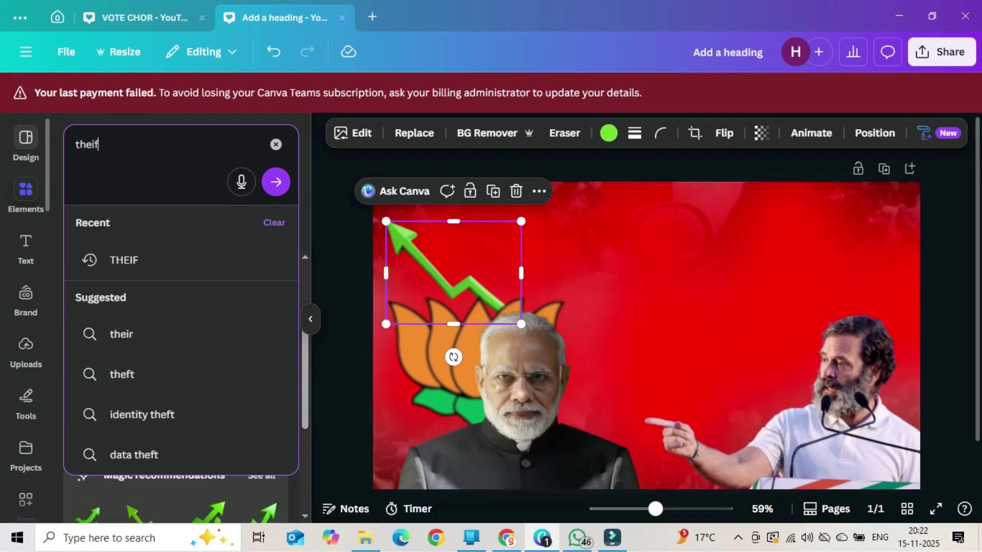
key("Return")
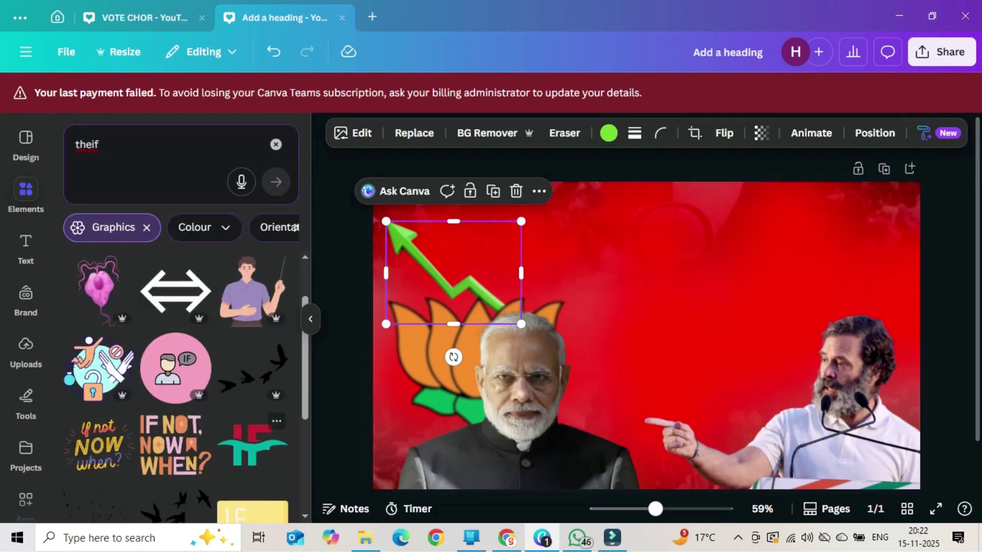
scroll(253, 419, "down", 1)
left_click(99, 145)
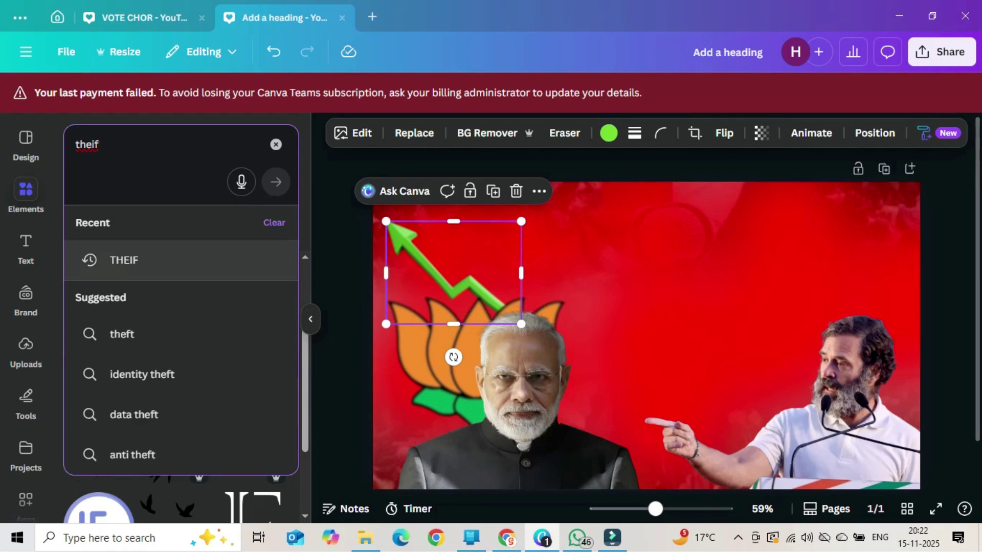
left_click(123, 334)
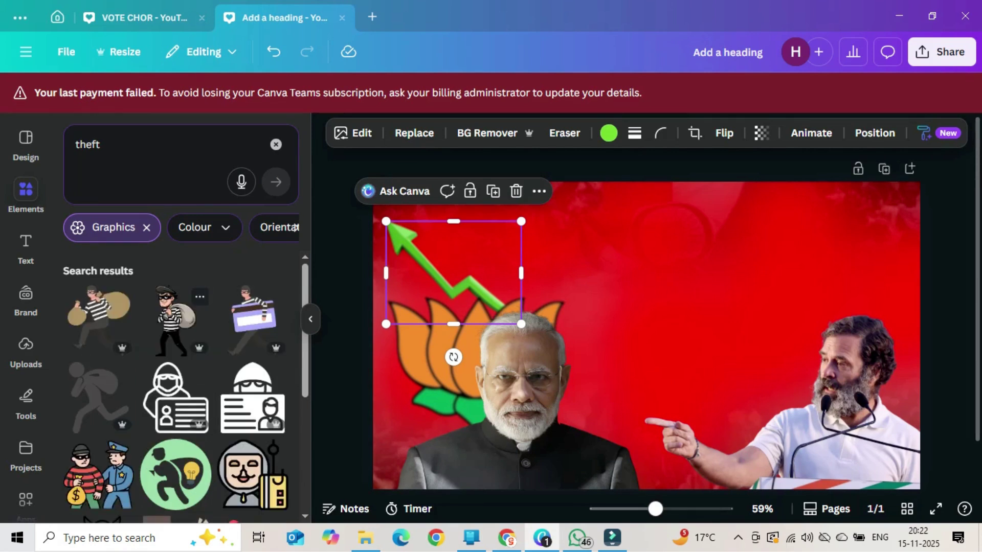
Step: Add the masked thief carrying a sack near the Modi cutout and reorder its layer directly below the green arrow
left_click(173, 320)
left_click_drag(647, 317, 559, 299)
right_click(569, 317)
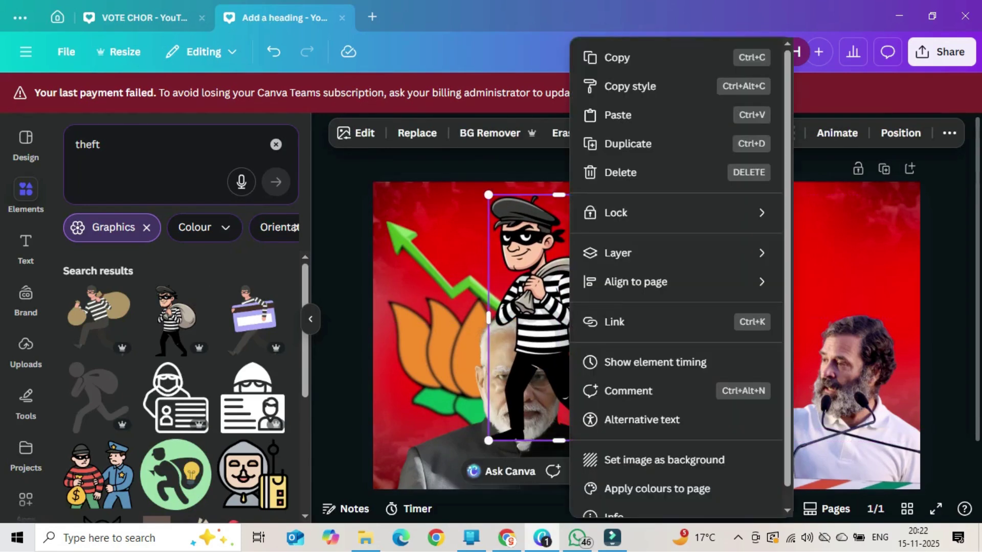
mouse_move(619, 252)
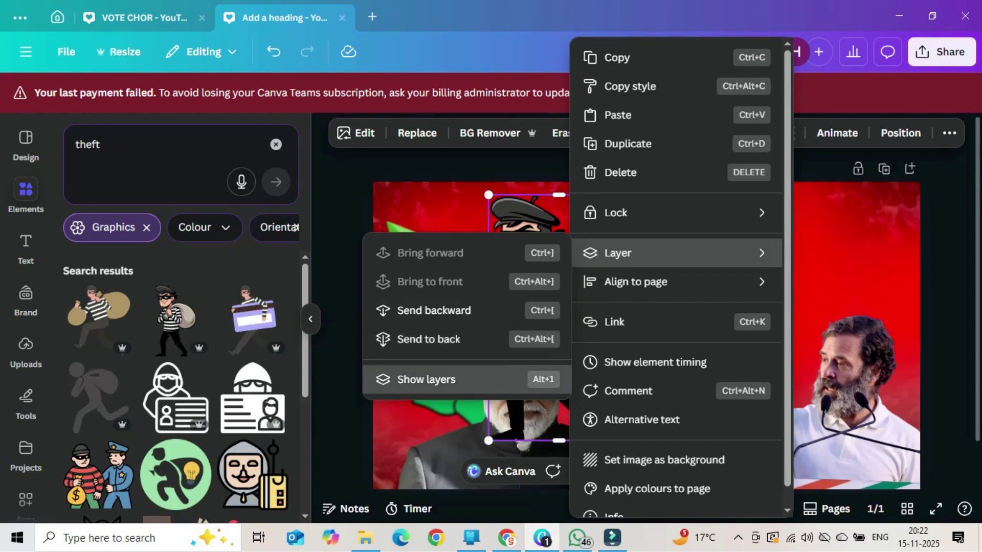
left_click(426, 379)
left_click_drag(182, 257, 182, 394)
Step: Position the thief behind Modi's head with its face and sack showing above him, and enlarge it slightly
left_click_drag(557, 290, 546, 308)
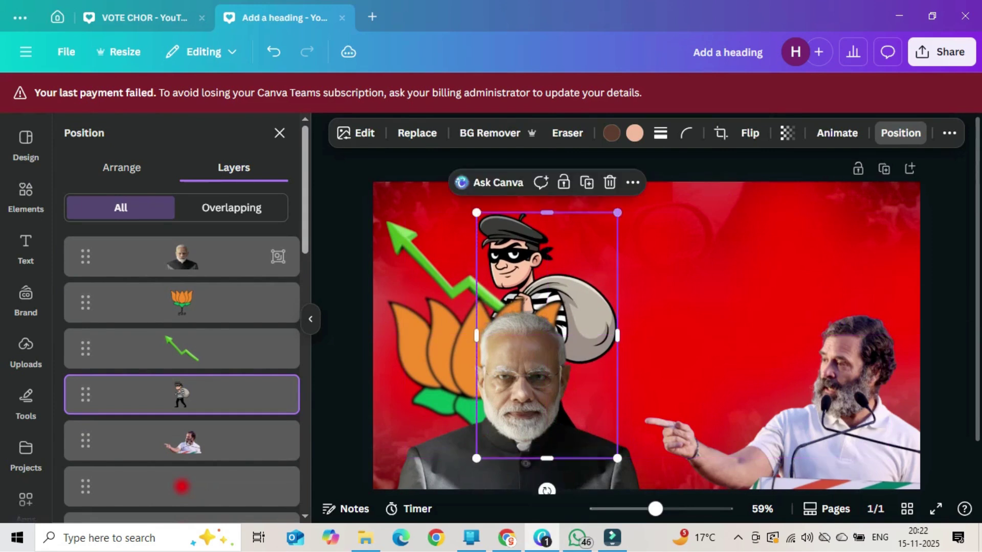
mouse_move(617, 212)
left_mouse_down()
mouse_move(634, 185)
mouse_move(622, 206)
left_mouse_up()
scroll(622, 206, "down", 1)
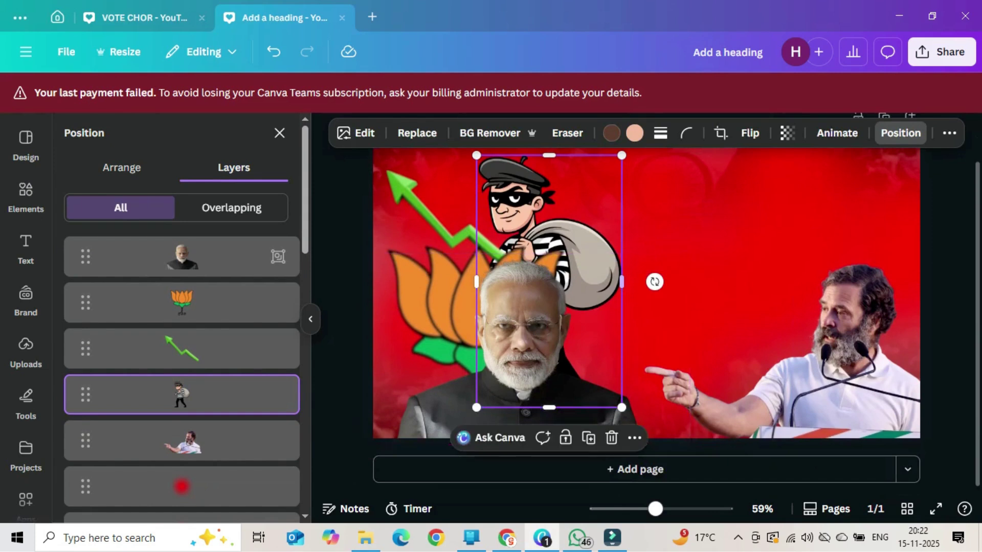
Step: Enlarge the Rahul Gandhi cutout so that his pointing finger reaches Modi's shoulder
left_click(654, 281)
left_click_drag(630, 237, 549, 183)
Step: Apply a whole-image blur to the thief graphic
left_click(549, 183)
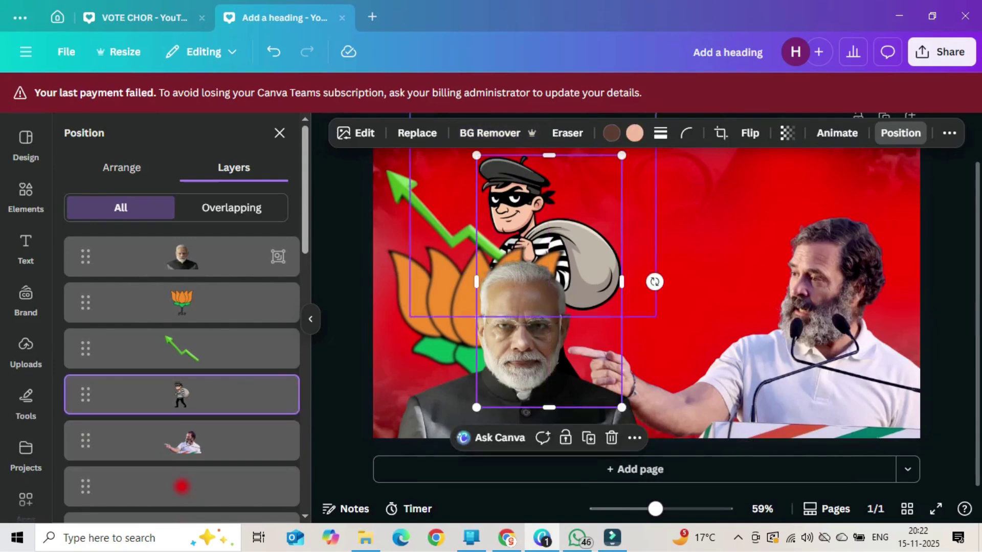
left_click(356, 133)
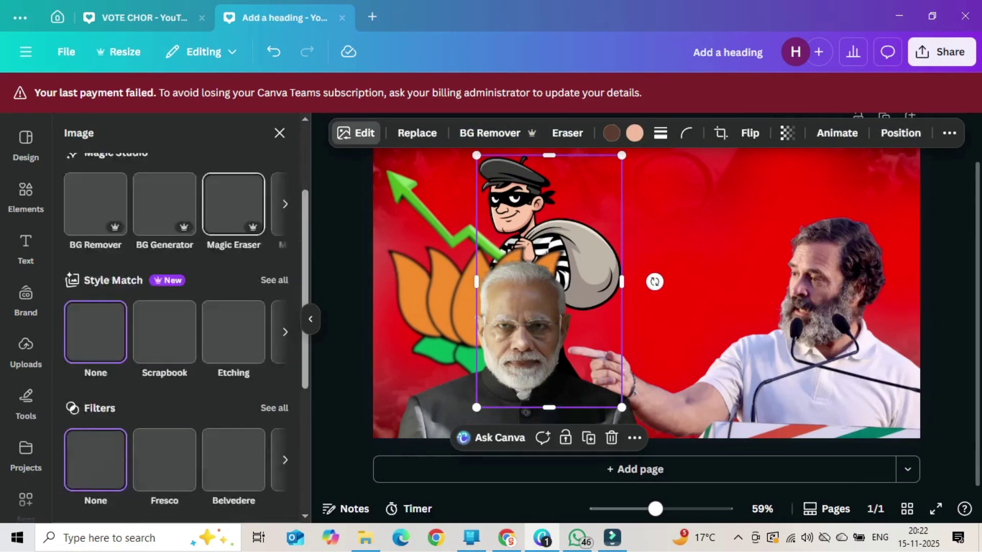
scroll(179, 332, "down", 3)
left_click(240, 427)
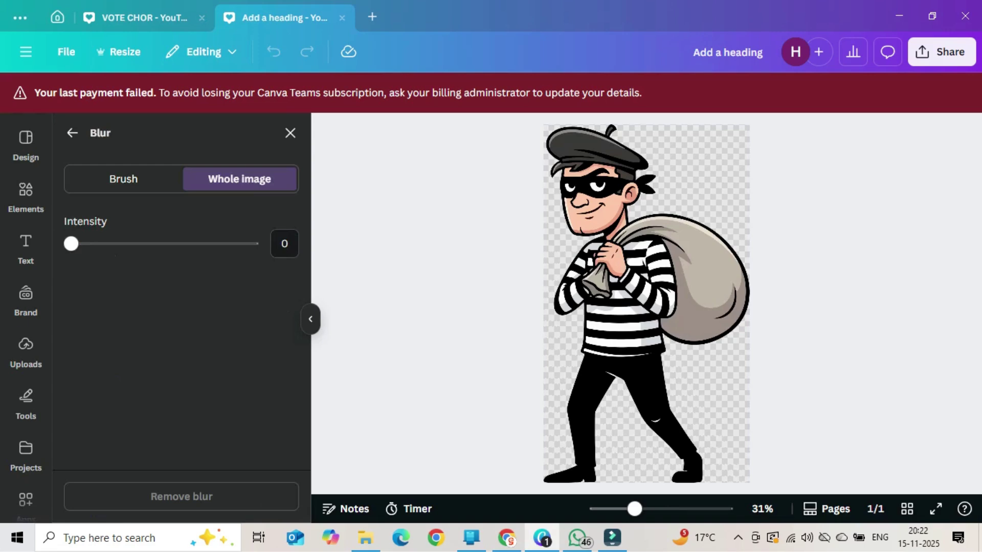
left_click_drag(71, 244, 134, 244)
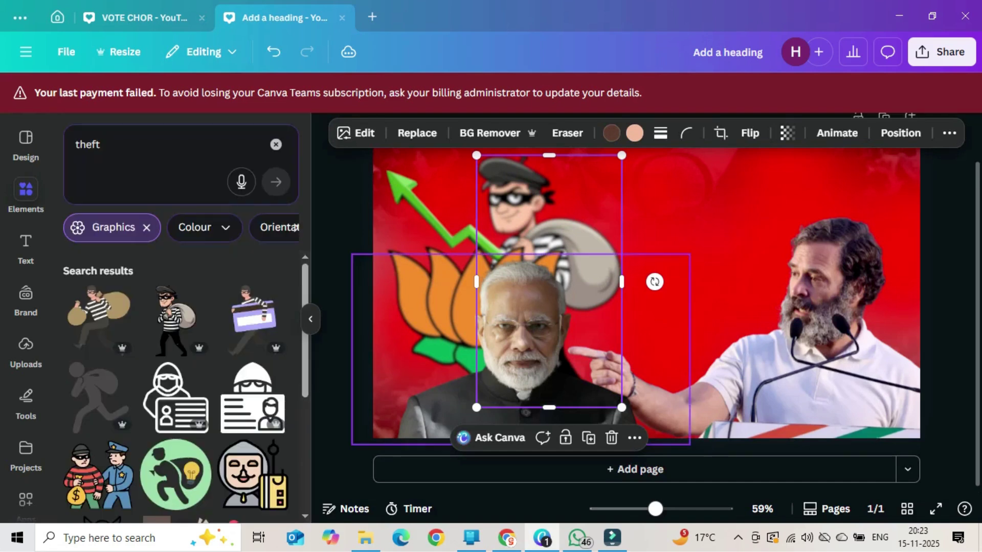
Step: Add a heading reading "Vote Chori?" to the thumbnail, split over two lines
key("Escape")
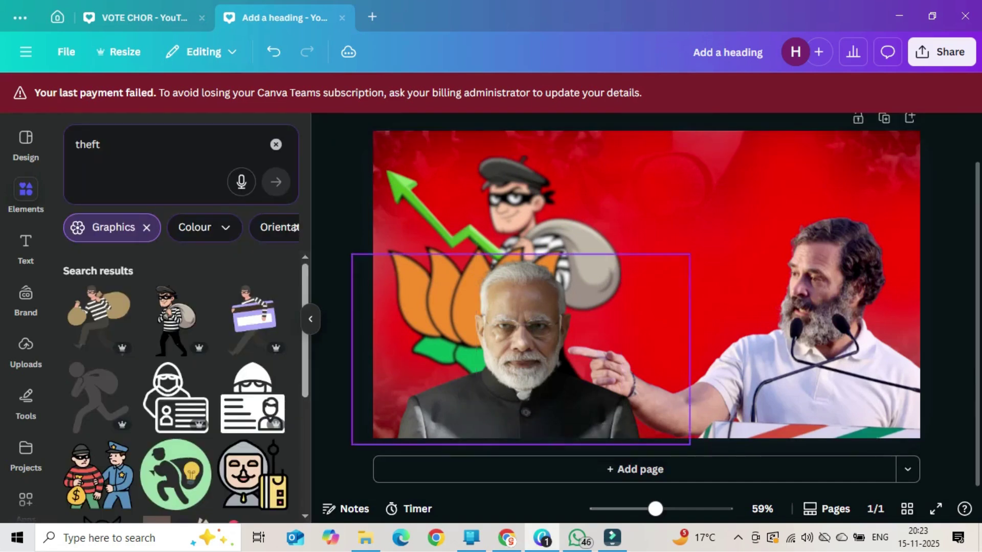
left_click(26, 247)
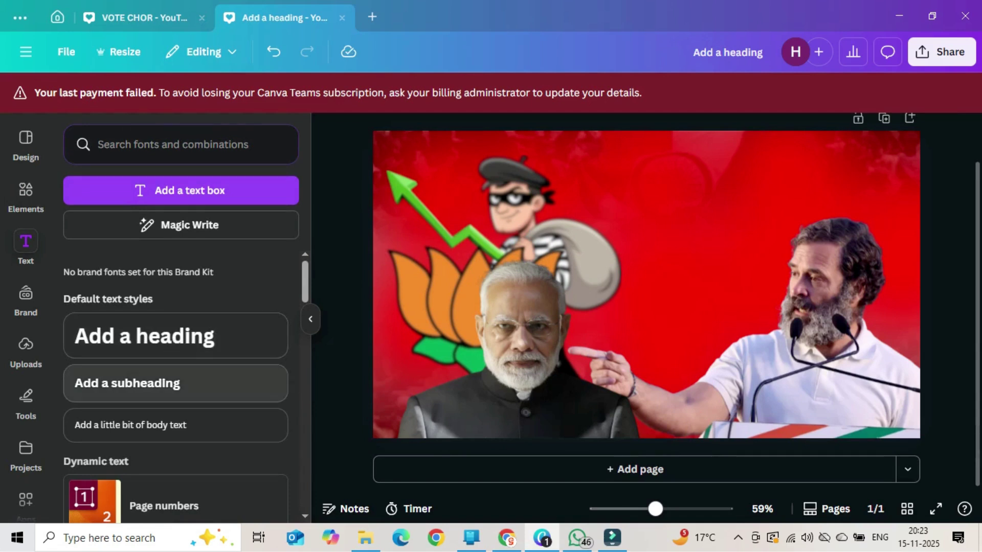
left_click(144, 336)
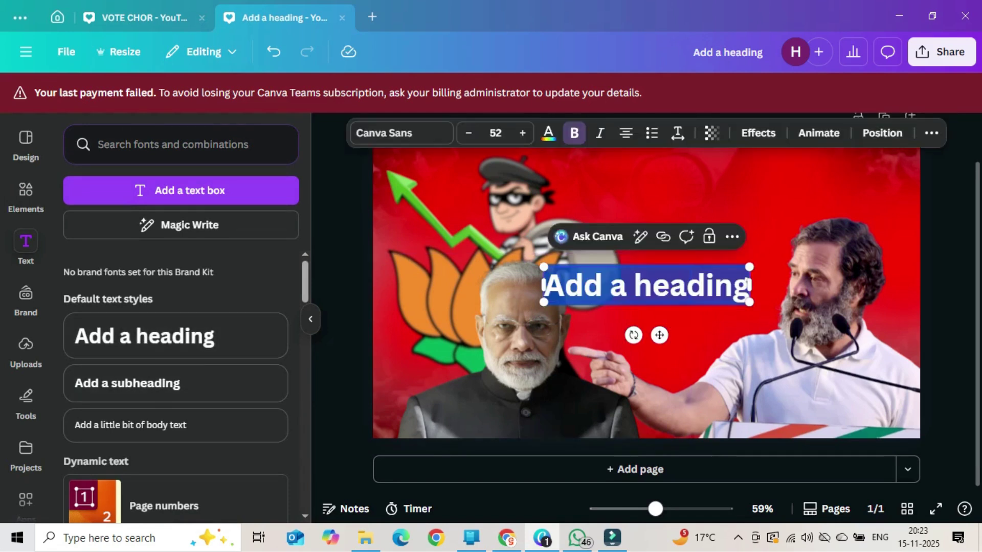
type("VO")
key("BackSpace")
key("BackSpace")
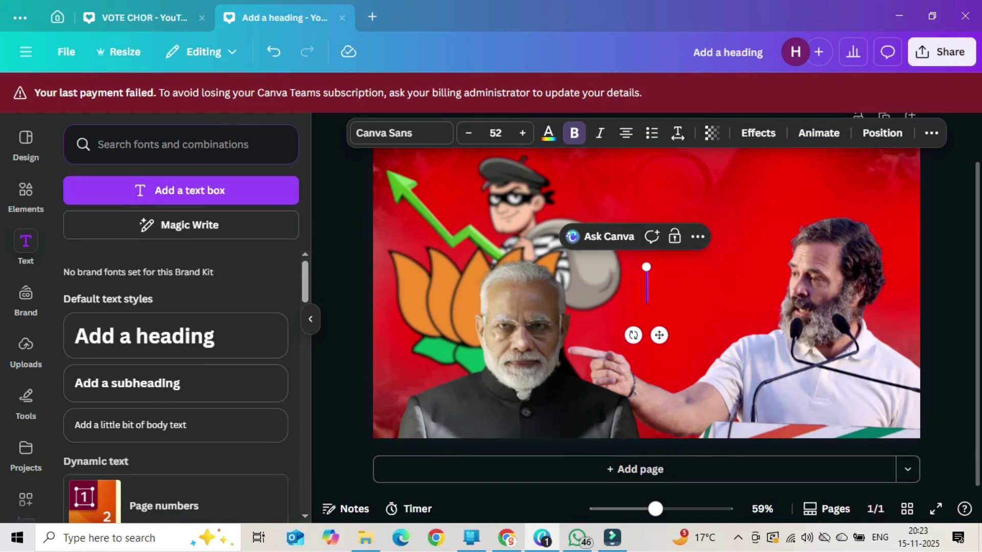
type("Cote")
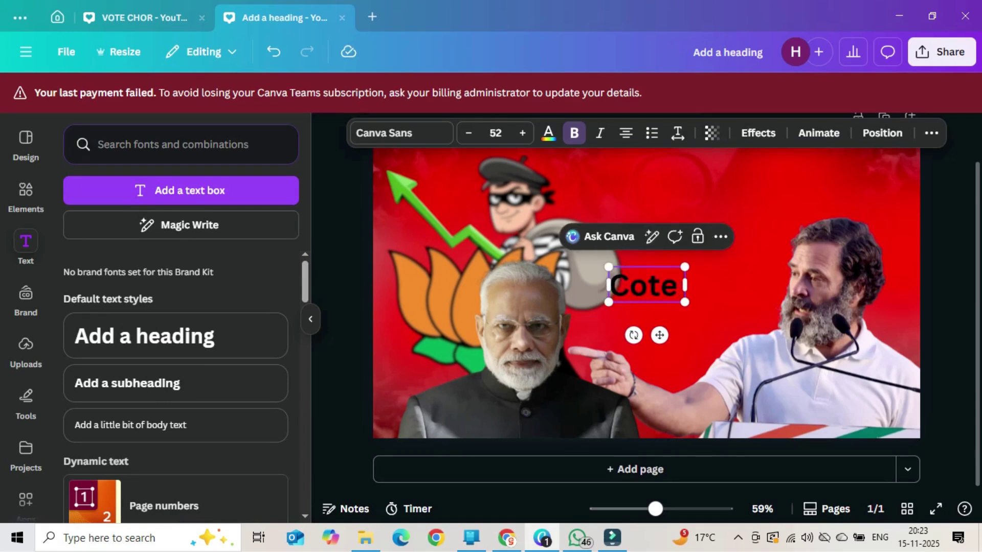
key("BackSpace")
key("BackSpace")
key("BackSpace")
key("BackSpace")
type("V")
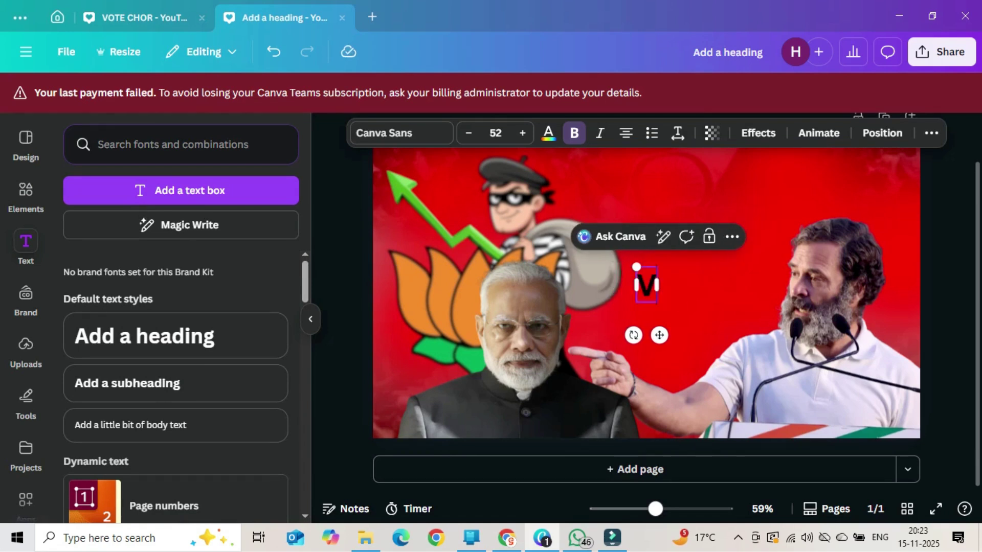
type("ote C")
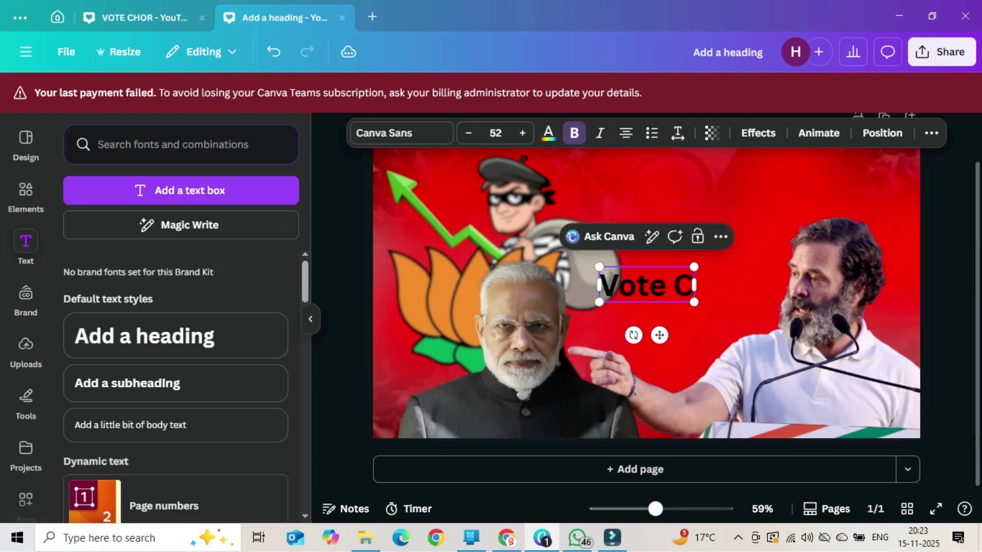
type("hor")
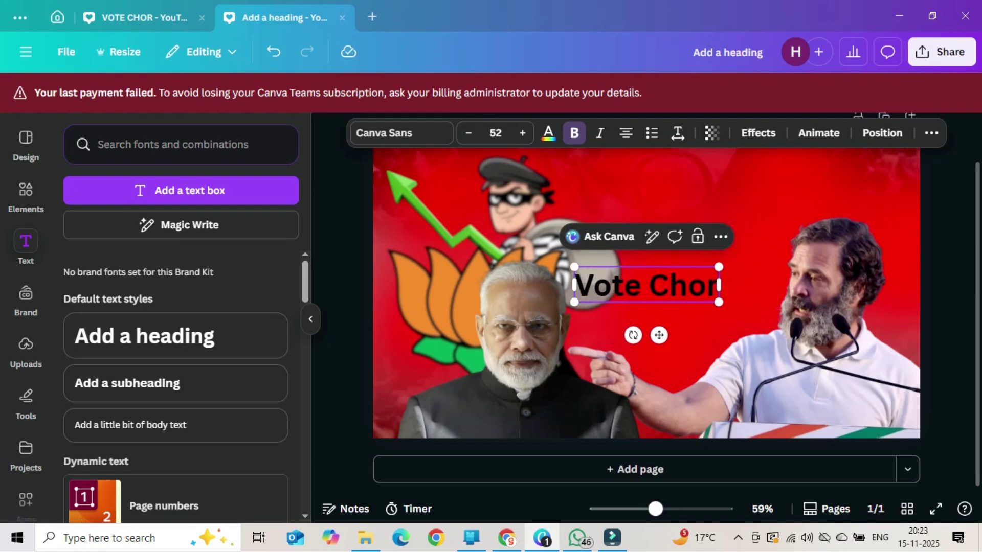
type("i?")
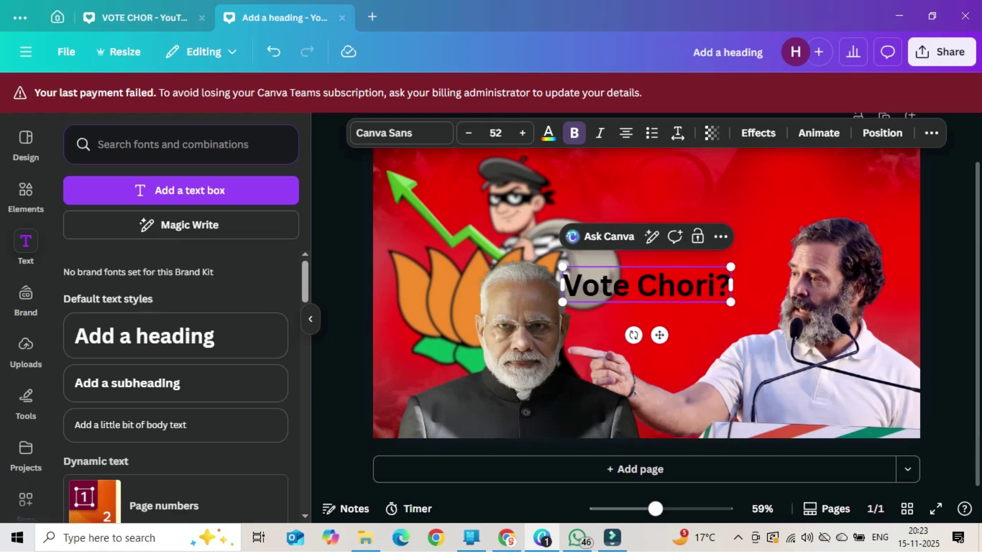
key("Return")
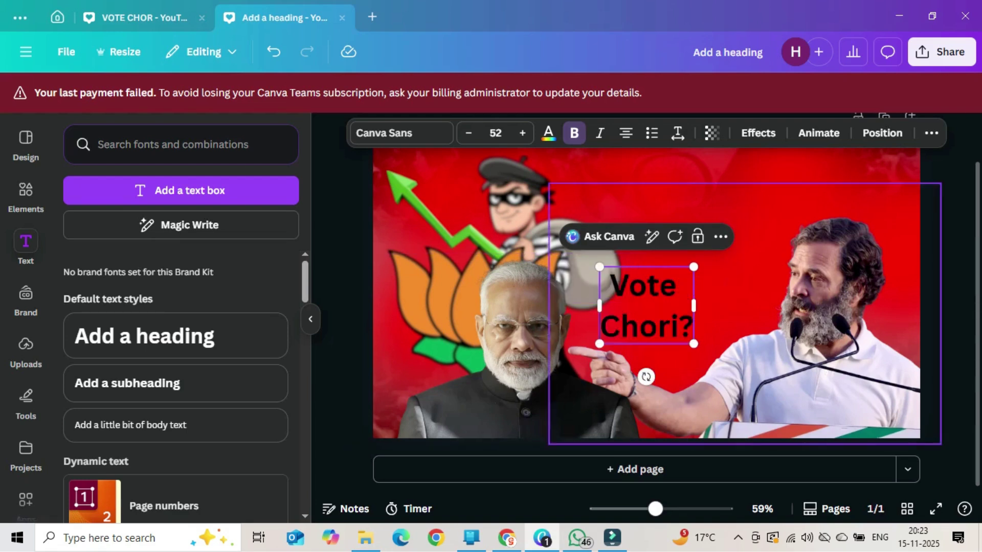
Step: Search the fonts for "popp" and set the entire heading in Poppins ExtraBold
left_click(400, 133)
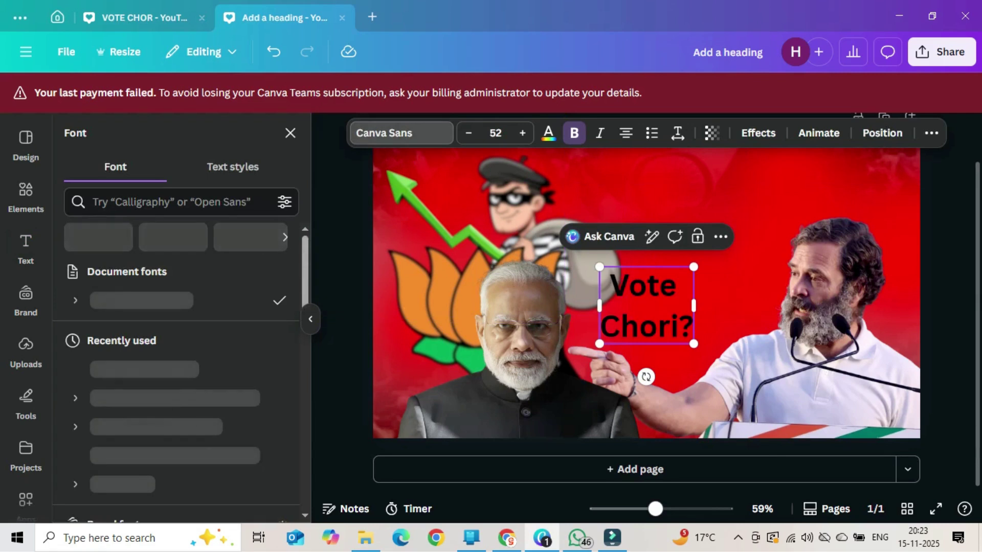
scroll(181, 399, "down", 1)
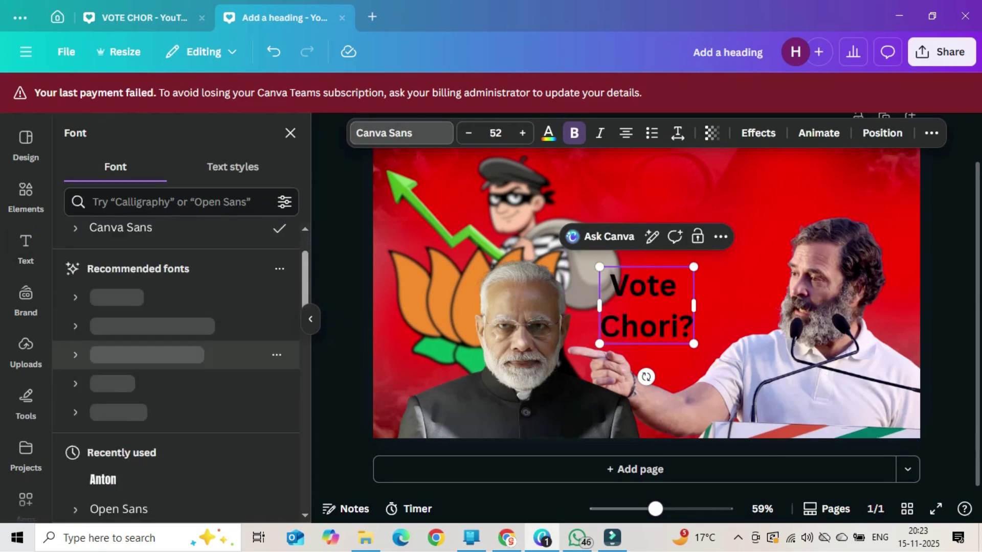
scroll(179, 358, "up", 2)
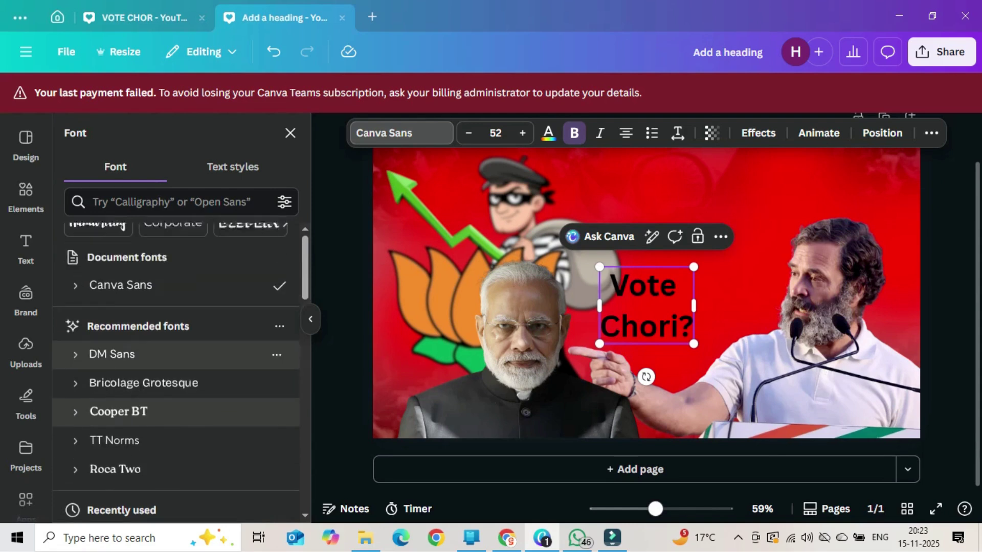
left_click(168, 202)
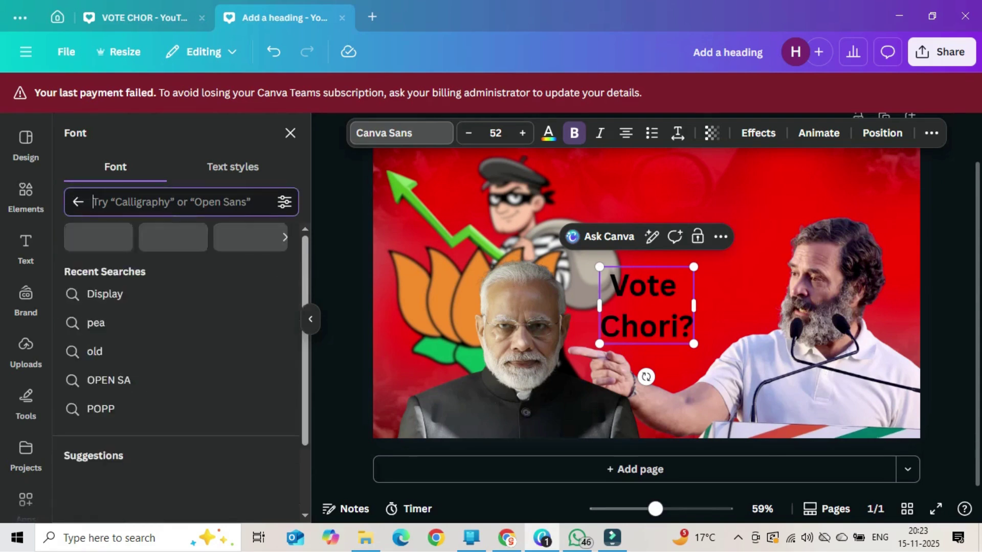
type("popp")
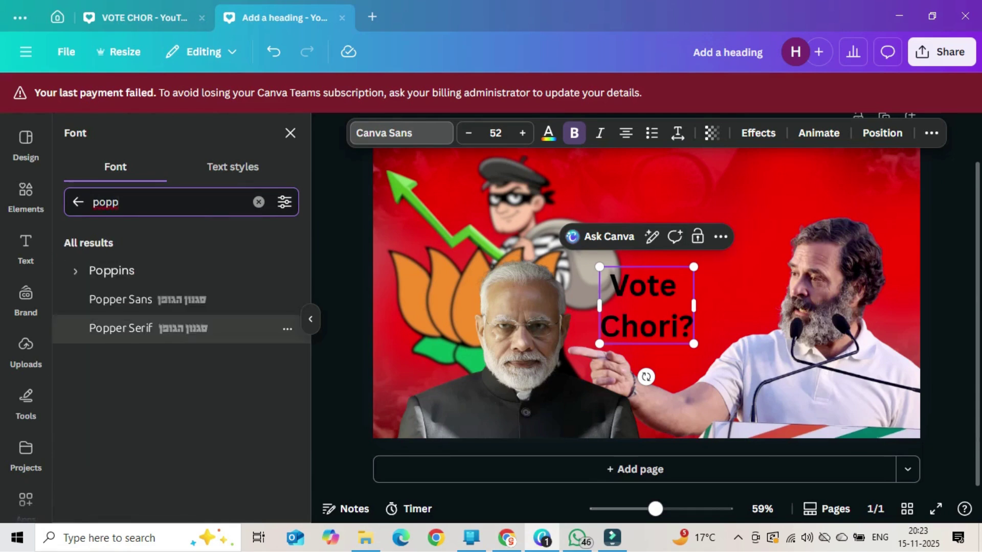
left_click(102, 271)
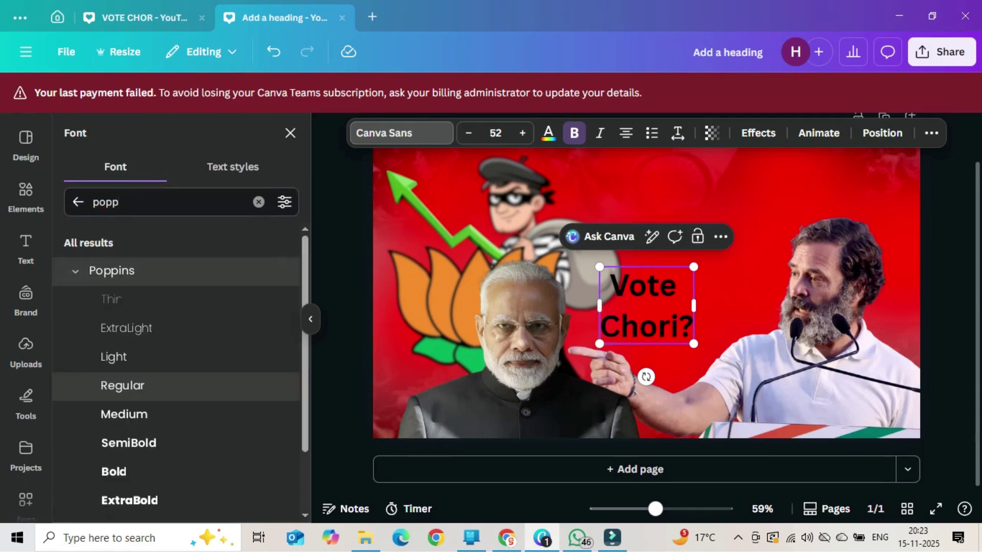
left_click(130, 501)
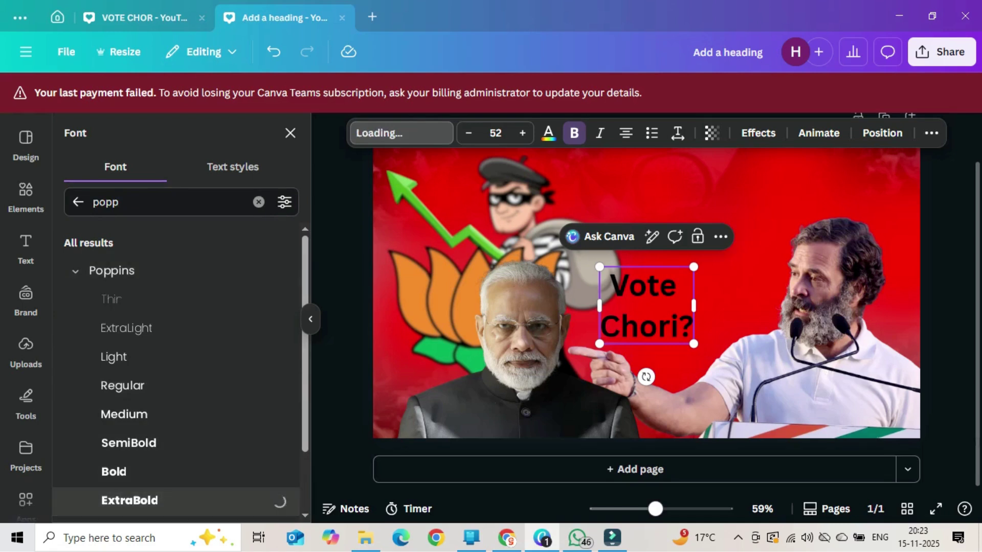
left_click(659, 286)
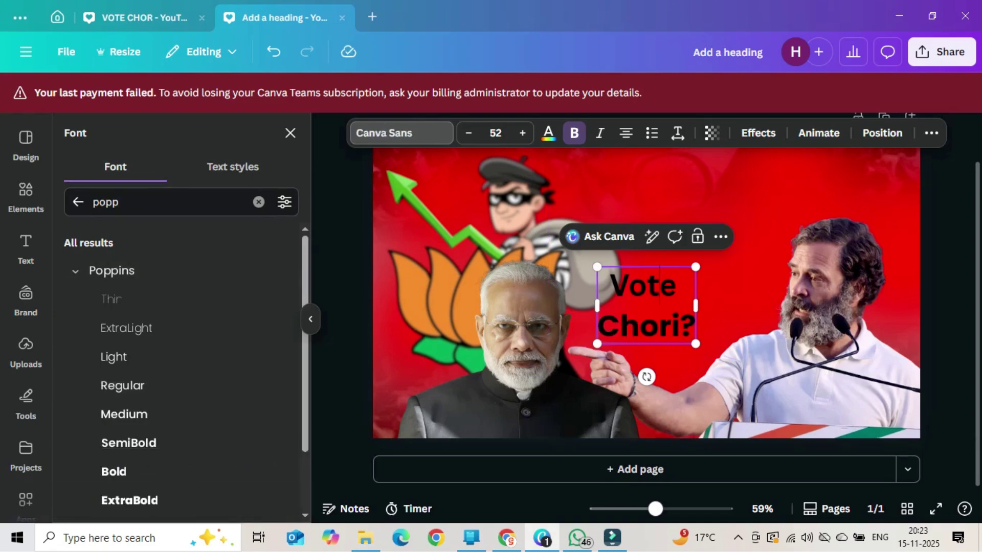
key("ctrl+a")
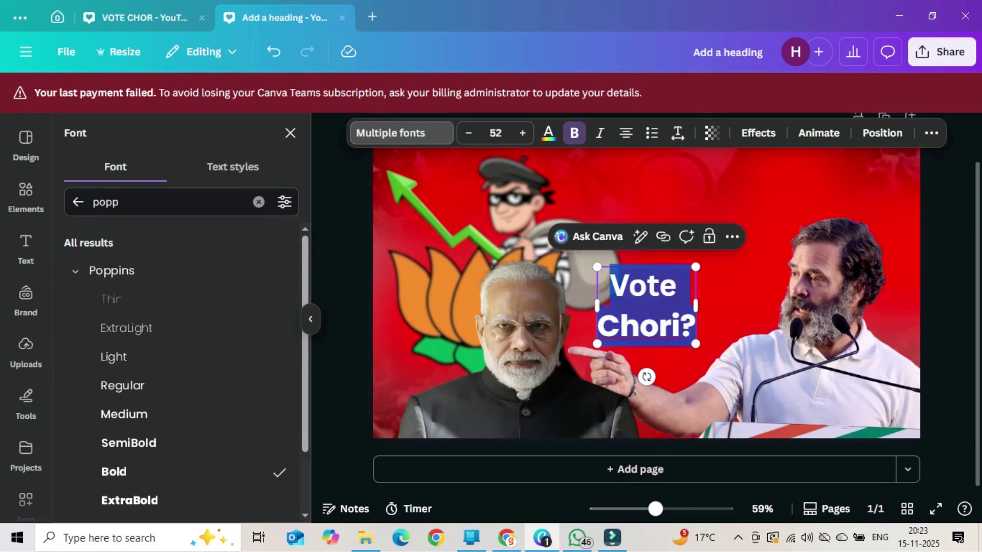
left_click(129, 500)
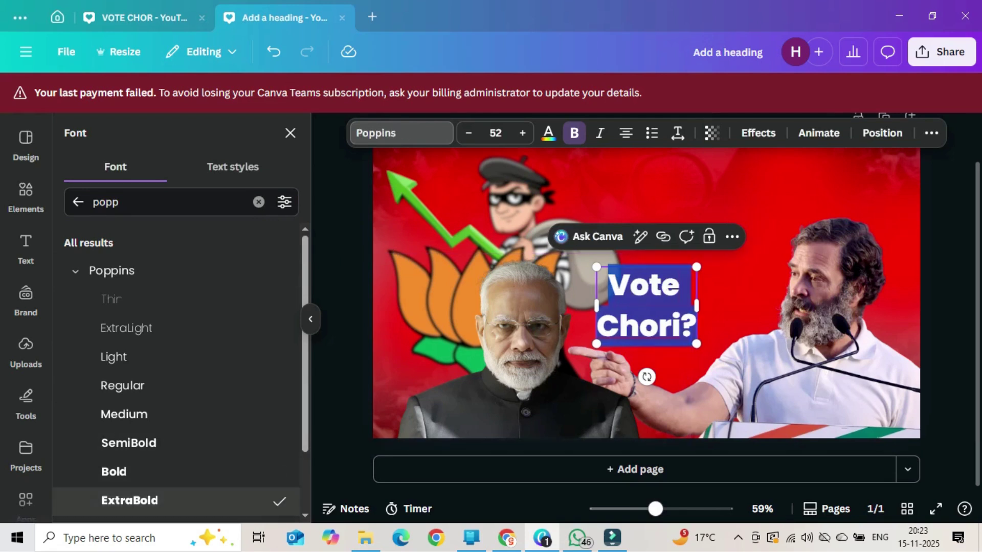
key("Escape")
Step: Change the heading's text colour to white
left_click(646, 305)
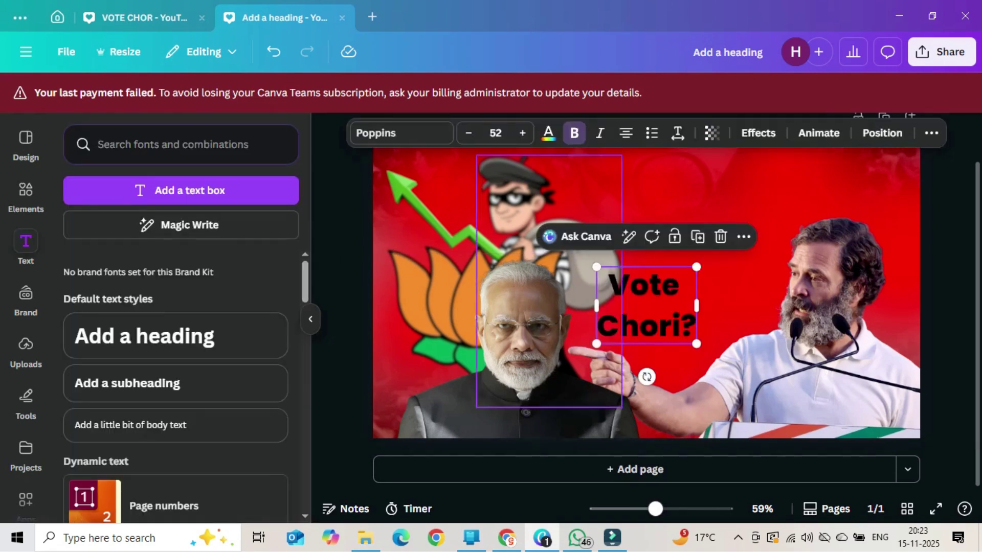
left_click(548, 132)
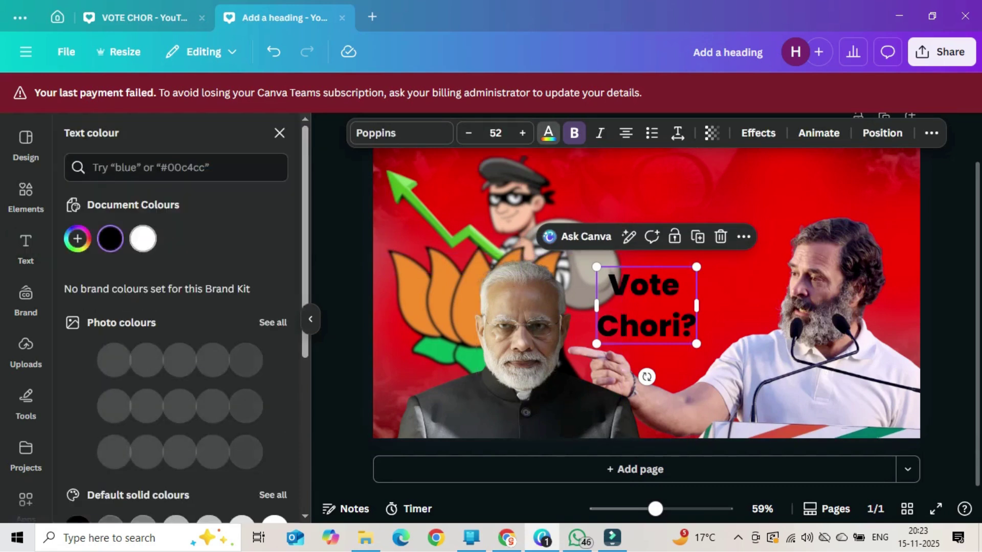
left_click(143, 239)
Step: Replace the heading's wording with "VOTE CHORI ?" in capitals on a single line
double_click(638, 325)
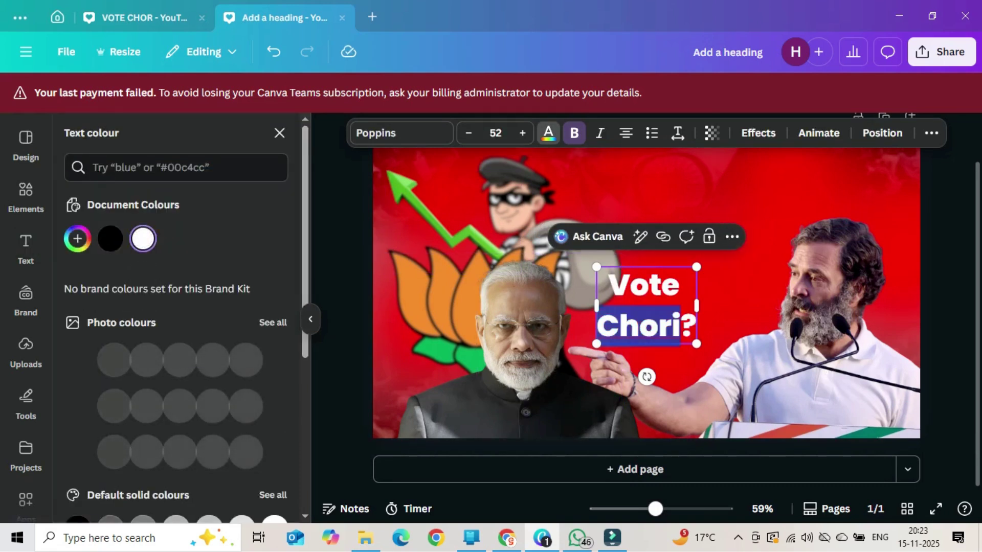
key("ctrl+a")
type("VOE")
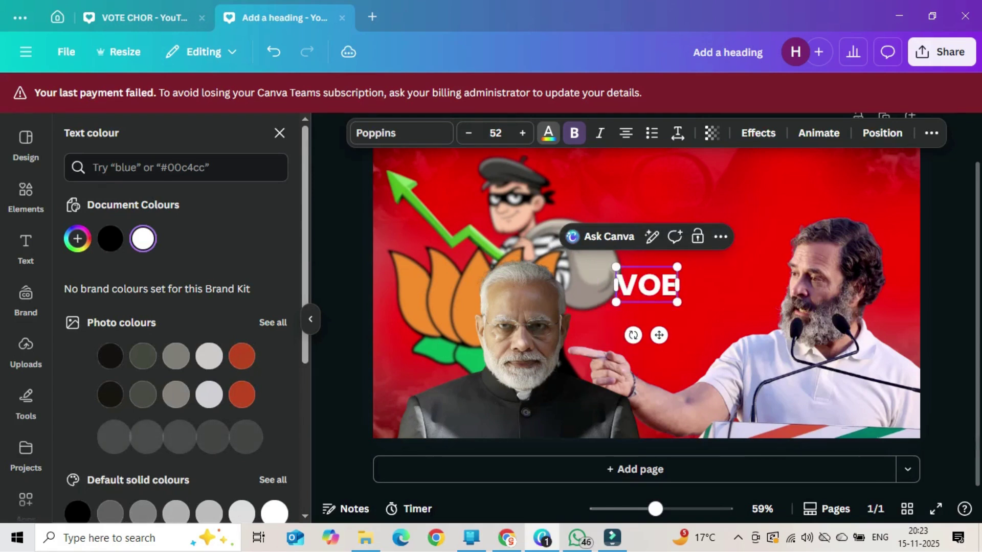
key("BackSpace")
type("TE CHO")
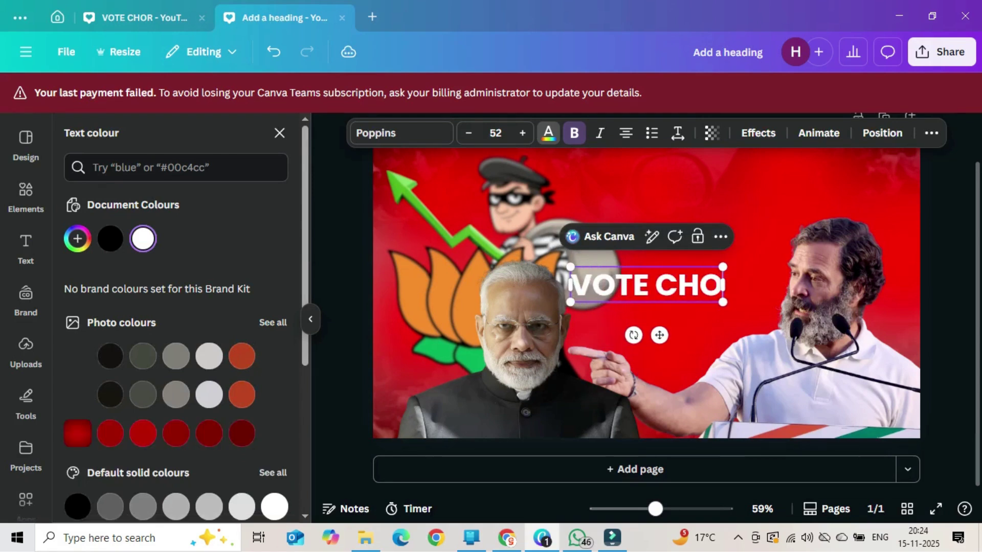
type("RI")
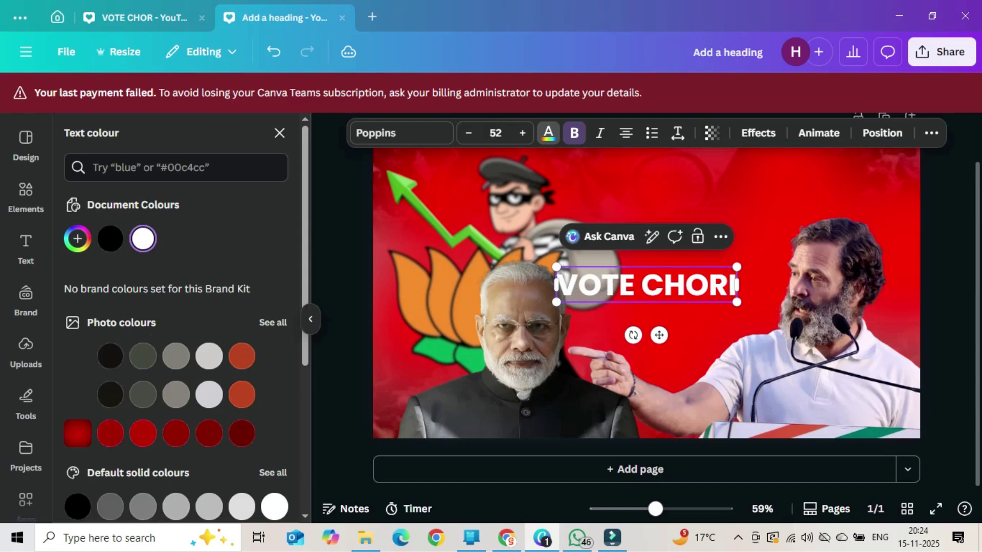
type(" ?")
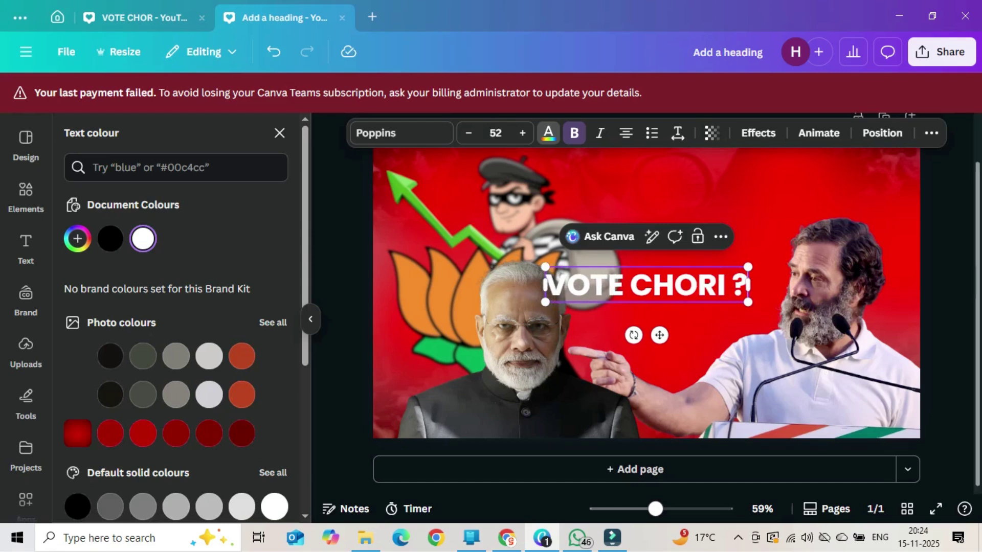
key("Escape")
key("Escape")
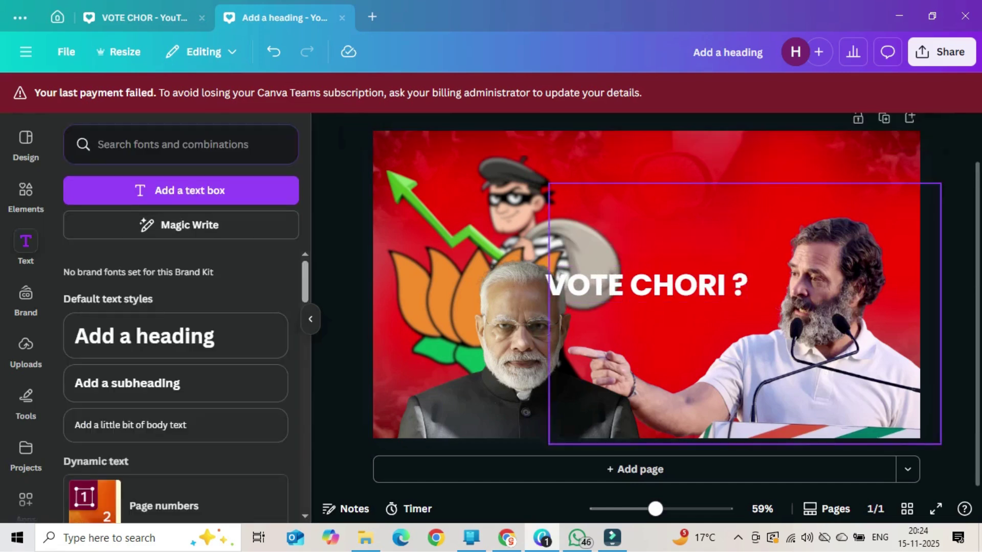
Step: Move the heading to the upper red area between the thief and Rahul Gandhi, and apply a Lift effect at intensity 100
mouse_move(647, 284)
left_mouse_down()
mouse_move(722, 223)
mouse_move(706, 208)
left_mouse_up()
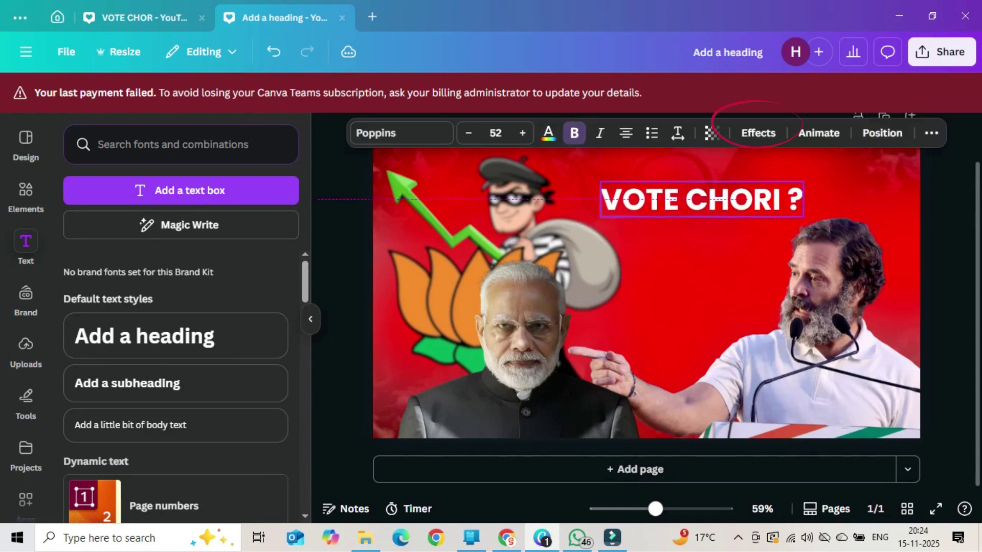
left_click(711, 133)
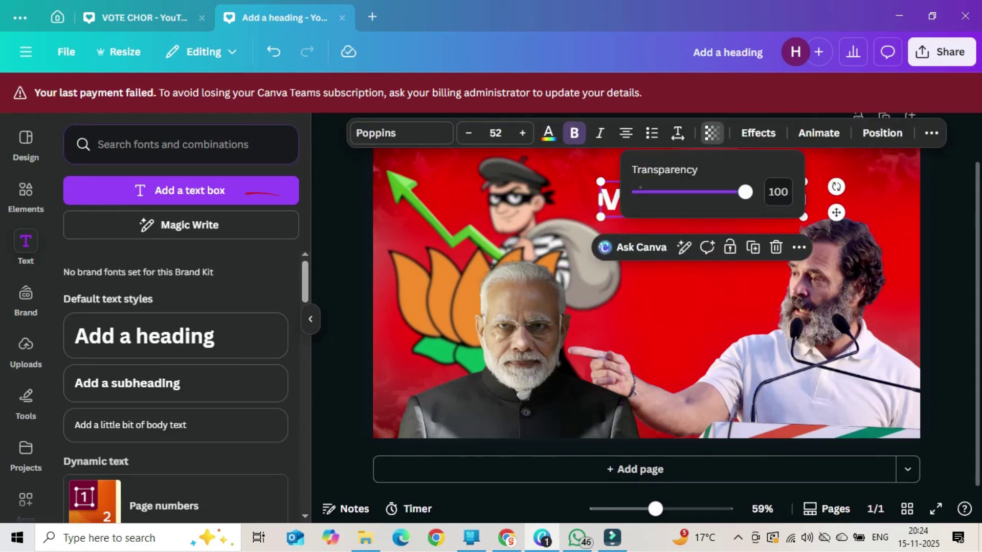
left_click(759, 133)
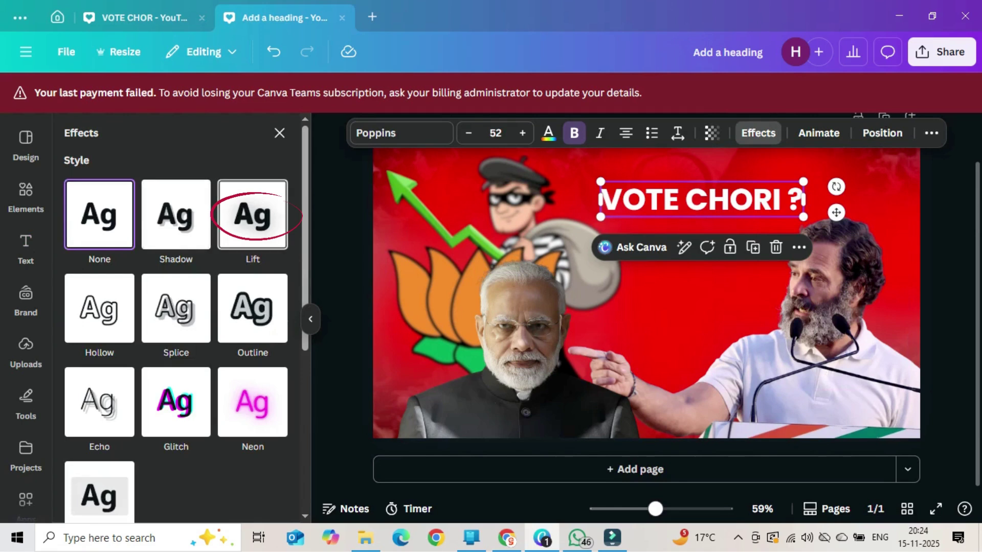
left_click(253, 214)
left_click_drag(130, 309, 189, 309)
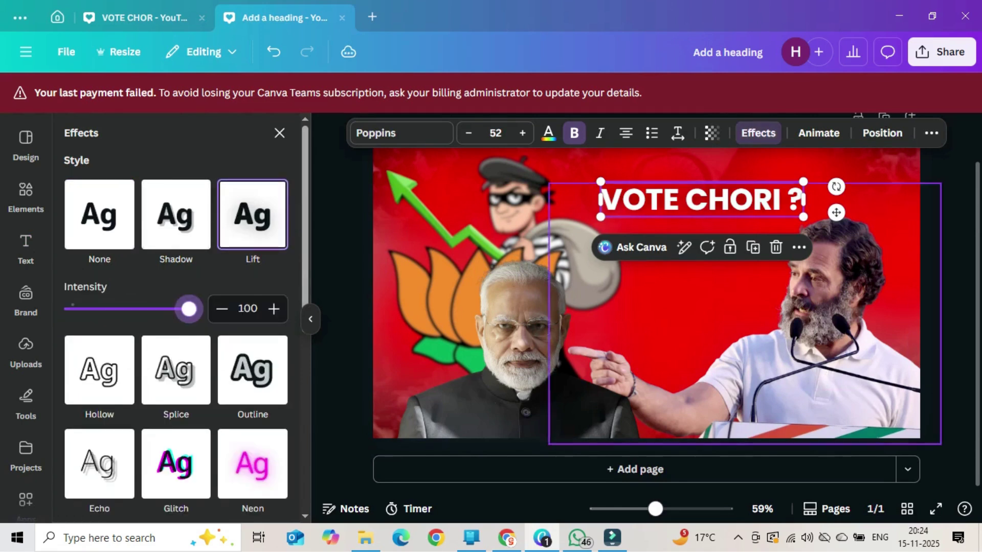
key("Escape")
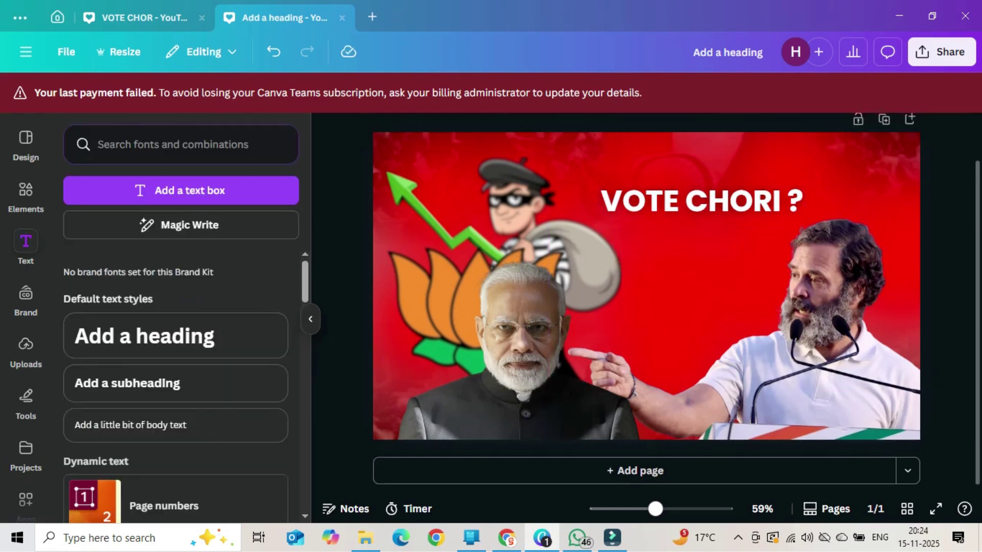
Step: Search the graphics elements for "BLACK GRADIENT"
scroll(645, 307, "up", 1)
left_click(26, 197)
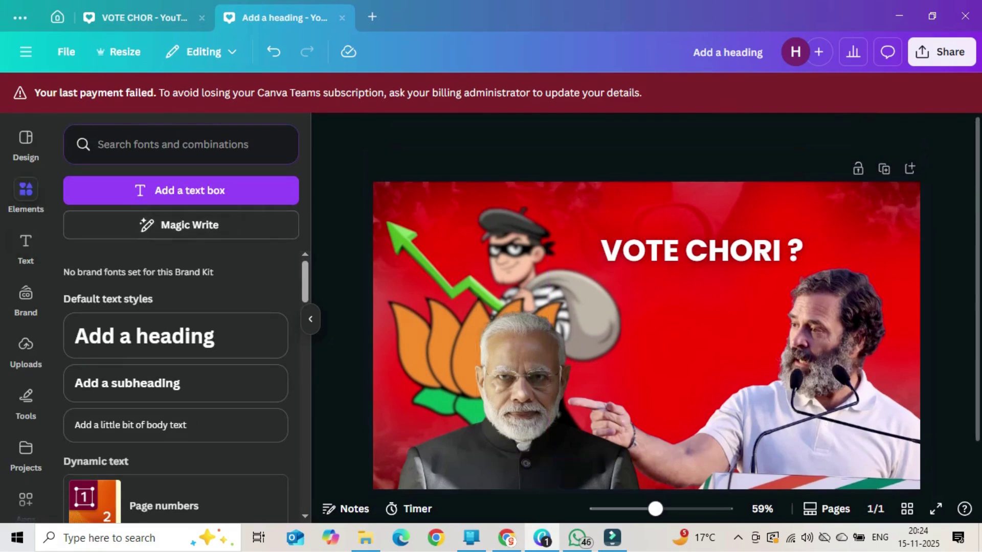
left_click(169, 144)
left_click_drag(101, 144, 36, 144)
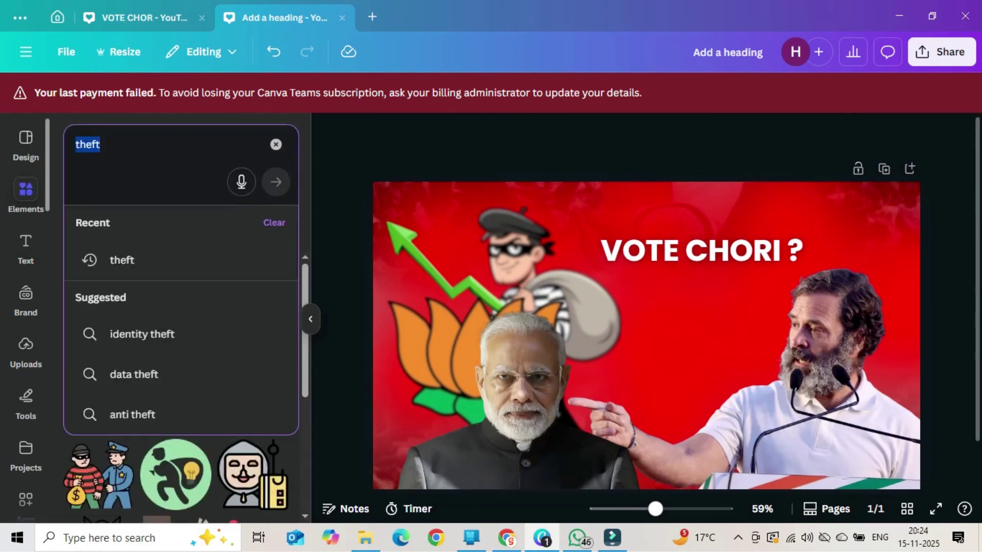
type("BLACK")
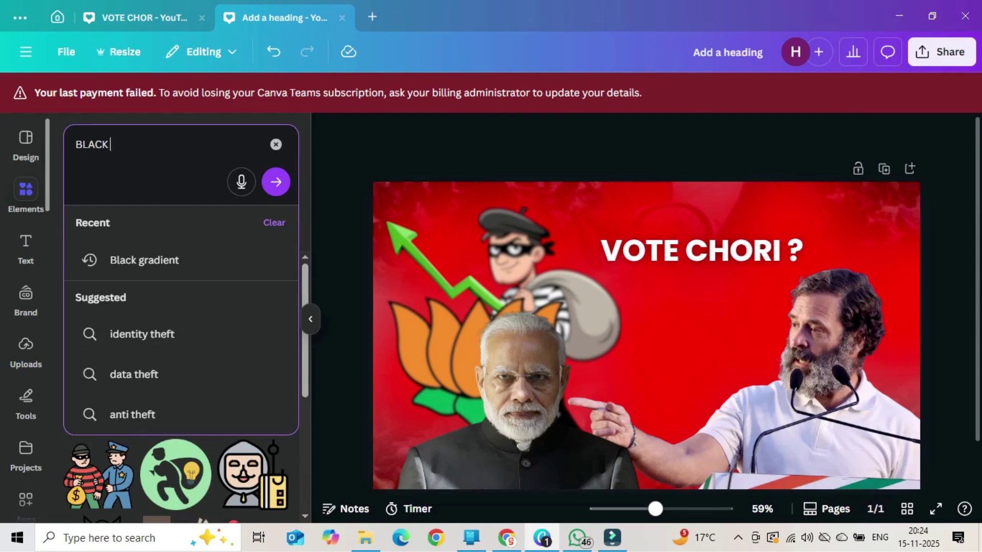
type(" GRADIENT")
key("Return")
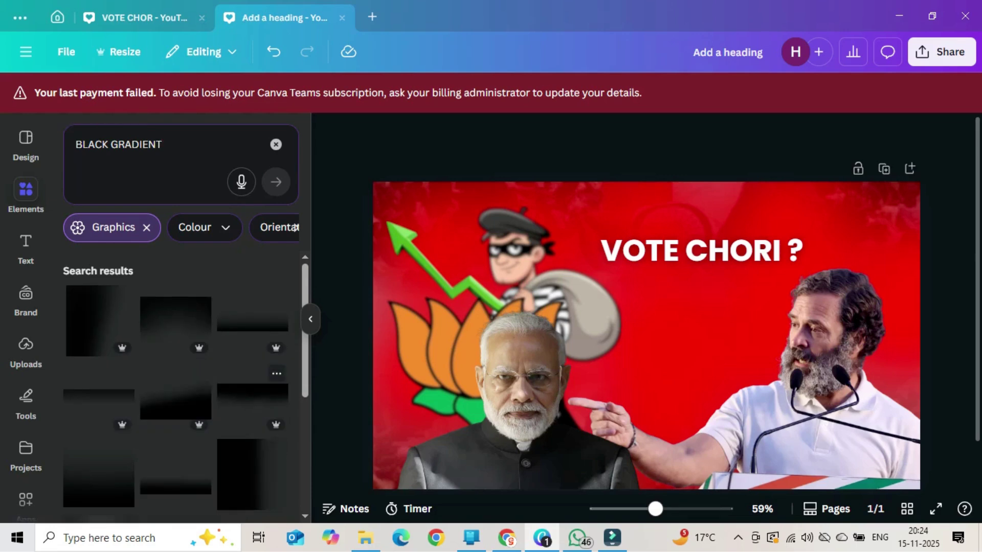
Step: Add the gradient that fades from black at its upper edge and stretch it across the full width of the thumbnail's top
left_click(252, 396)
mouse_move(646, 336)
left_mouse_down()
mouse_move(601, 272)
mouse_move(605, 279)
mouse_move(609, 243)
left_mouse_up()
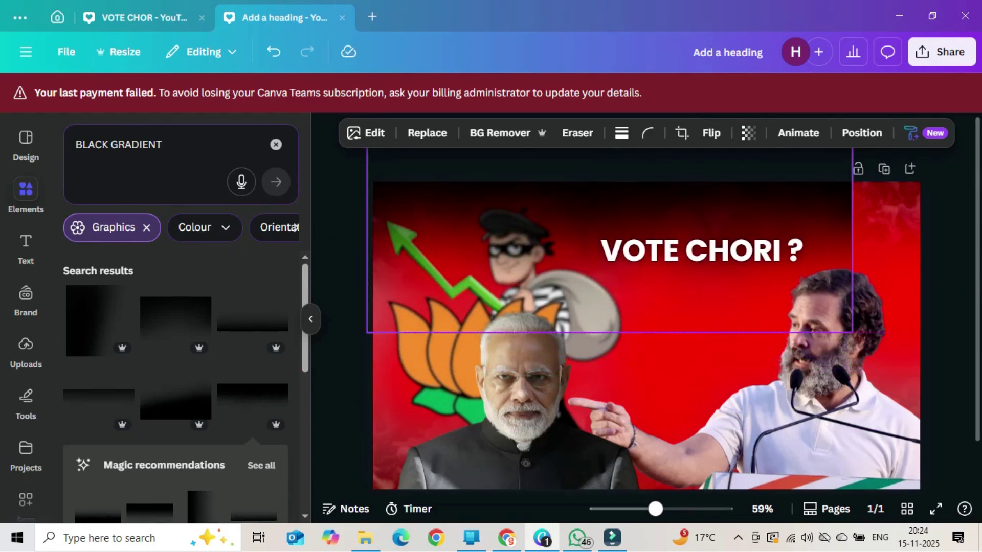
left_click_drag(852, 240, 959, 238)
left_click(966, 265)
Step: Move the heading slightly up and break it into two lines, "VOTE" above "CHORI ?"
left_click_drag(701, 250, 706, 232)
left_click(689, 232)
key("Return")
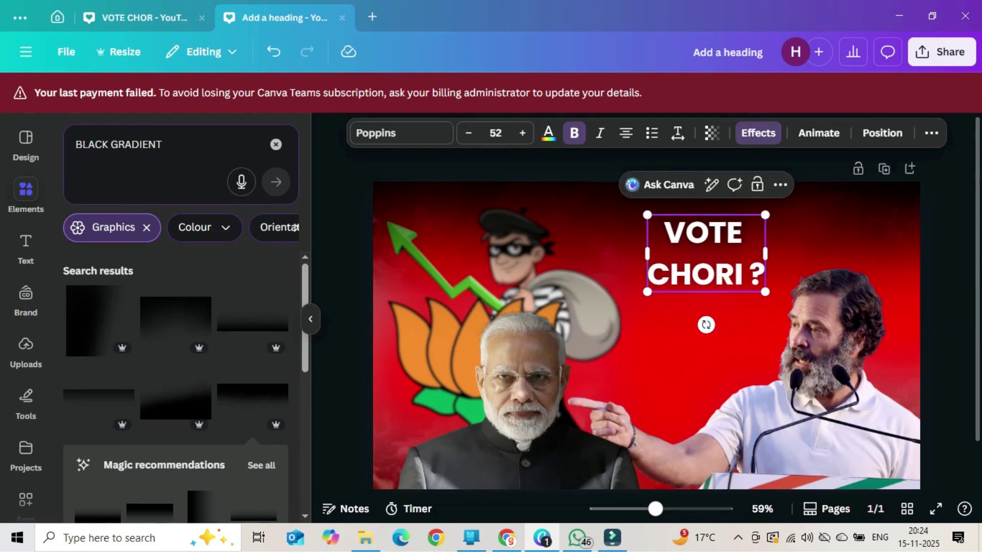
key("Escape")
left_click(692, 274)
left_click(691, 273)
double_click(692, 274)
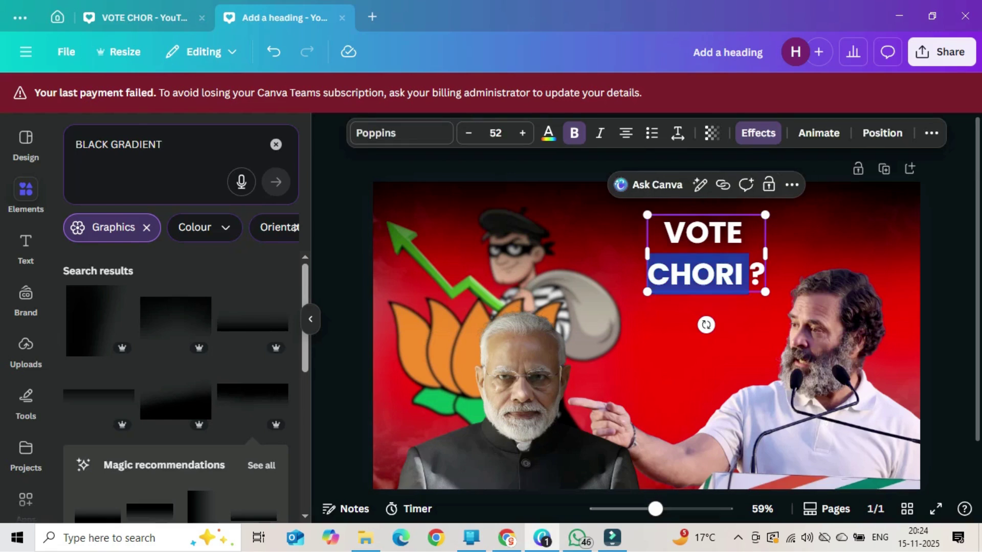
key("BackSpace")
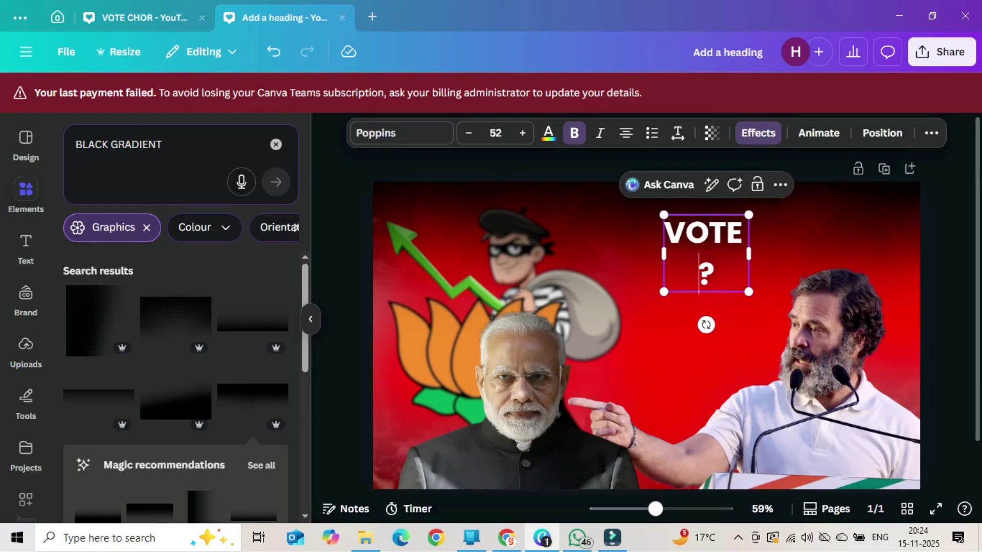
key("ctrl+z")
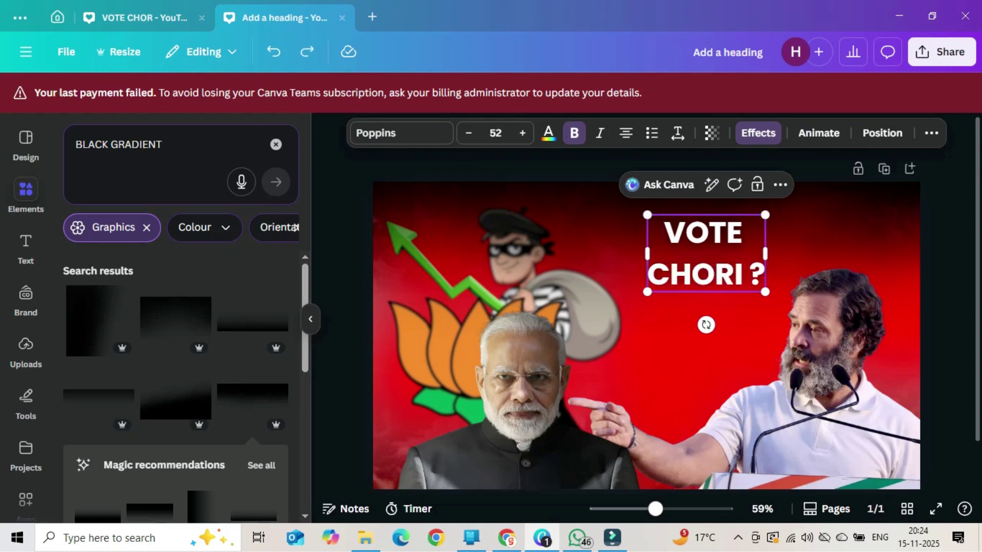
Step: Split the heading into two text boxes by cutting out "CHORI ?" and pasting it into a duplicate placed beneath "VOTE"
left_click_drag(648, 275, 764, 274)
key("ctrl+c")
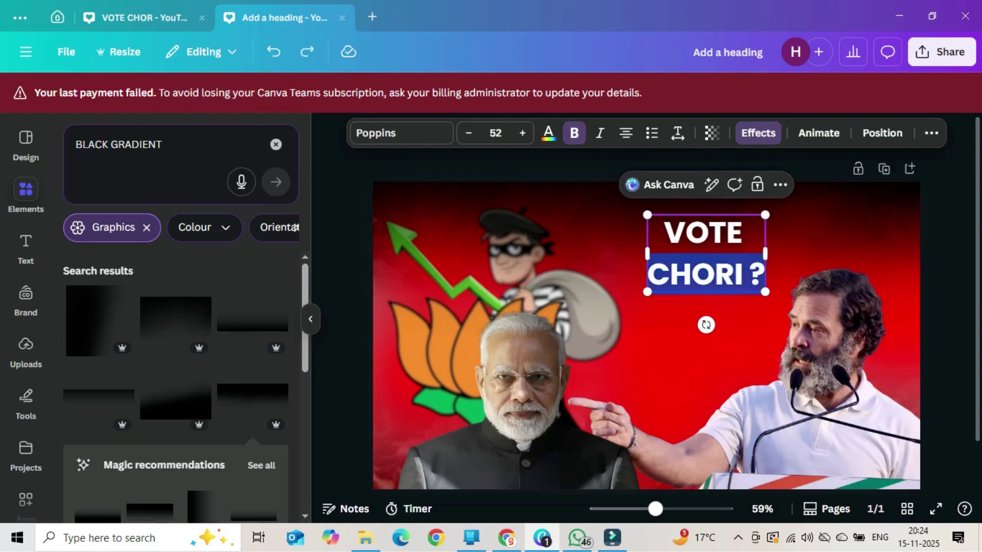
key("BackSpace")
key("BackSpace")
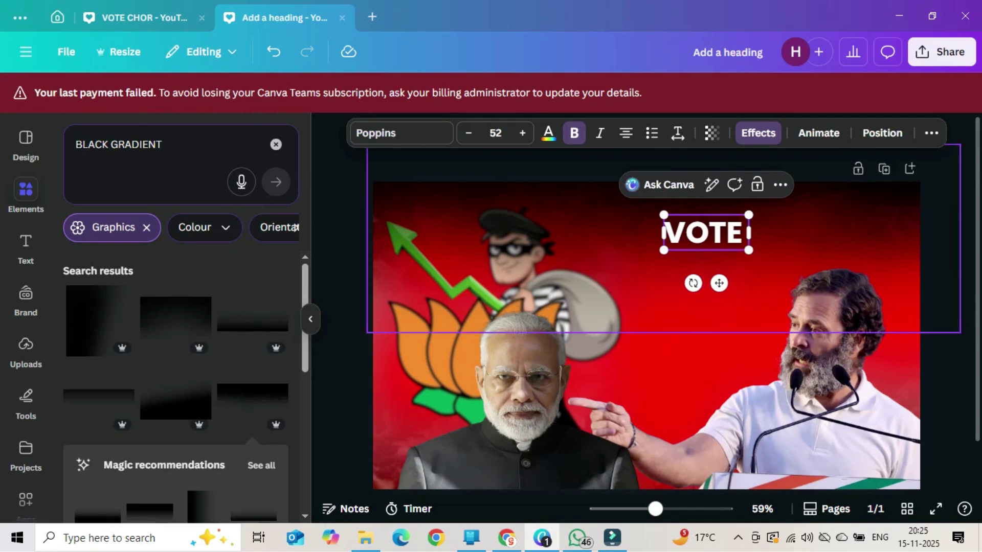
left_click_drag(719, 284, 719, 318, "alt")
double_click(705, 267)
key("ctrl+v")
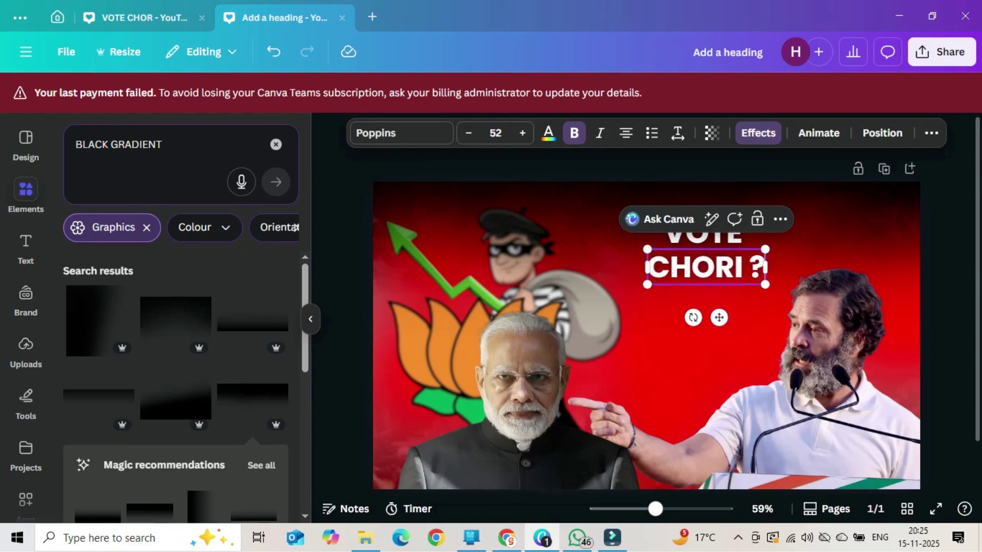
key("Escape")
Step: Tighten the spacing between the "VOTE" and "CHORI ?" text boxes and group them
left_click(706, 267)
mouse_move(706, 267)
left_mouse_down()
mouse_move(718, 270)
mouse_move(705, 268)
left_mouse_up()
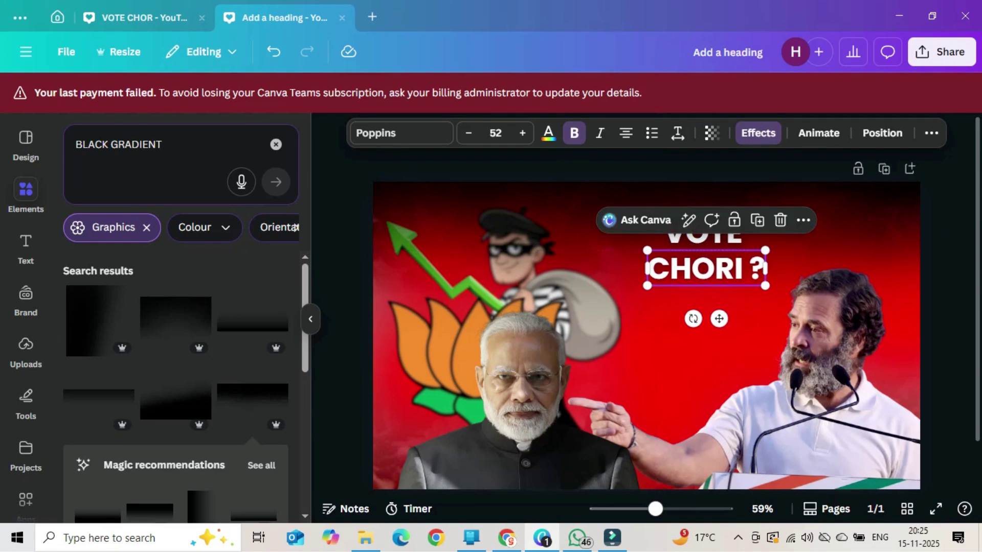
left_click(705, 232, "shift")
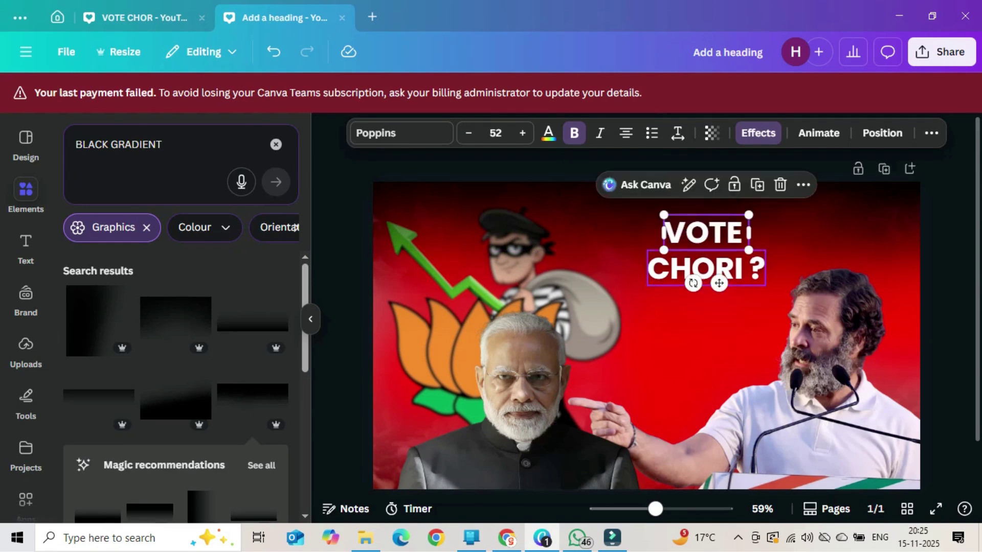
left_click_drag(706, 232, 702, 235)
left_click(705, 268, "shift")
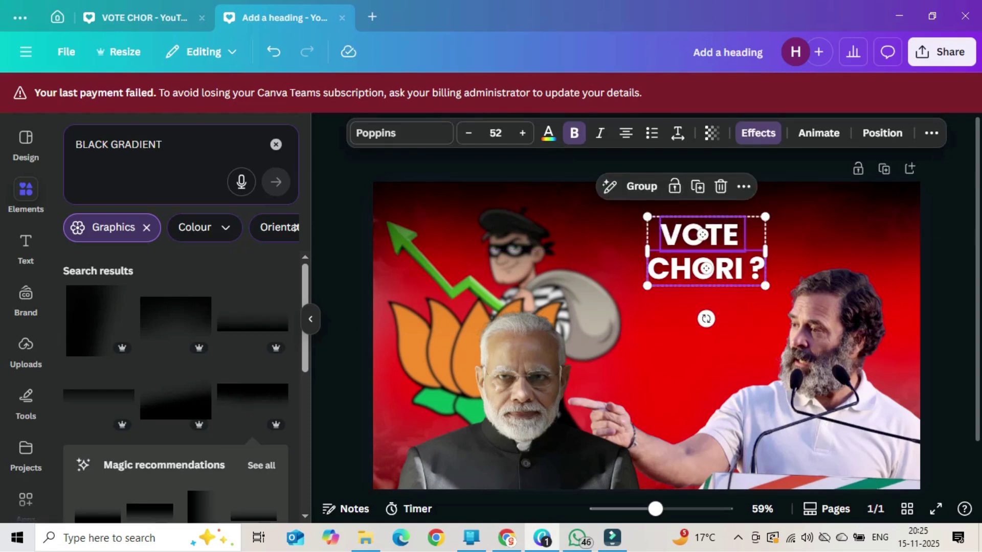
key("ctrl+g")
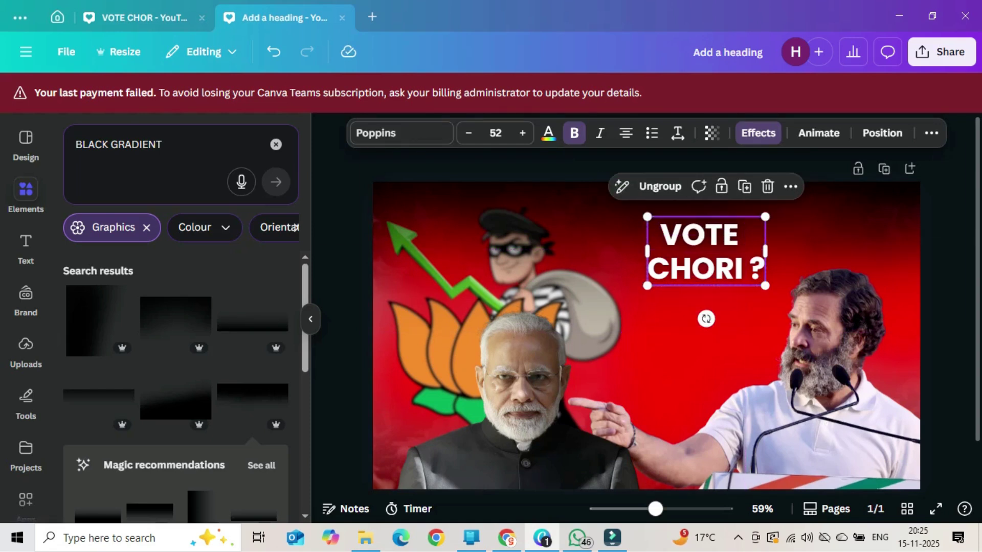
Step: Enlarge the grouped heading to about font size 64.3 and shift it slightly left, clear of Rahul Gandhi's head
left_click_drag(765, 286, 793, 303)
left_click_drag(720, 259, 694, 251)
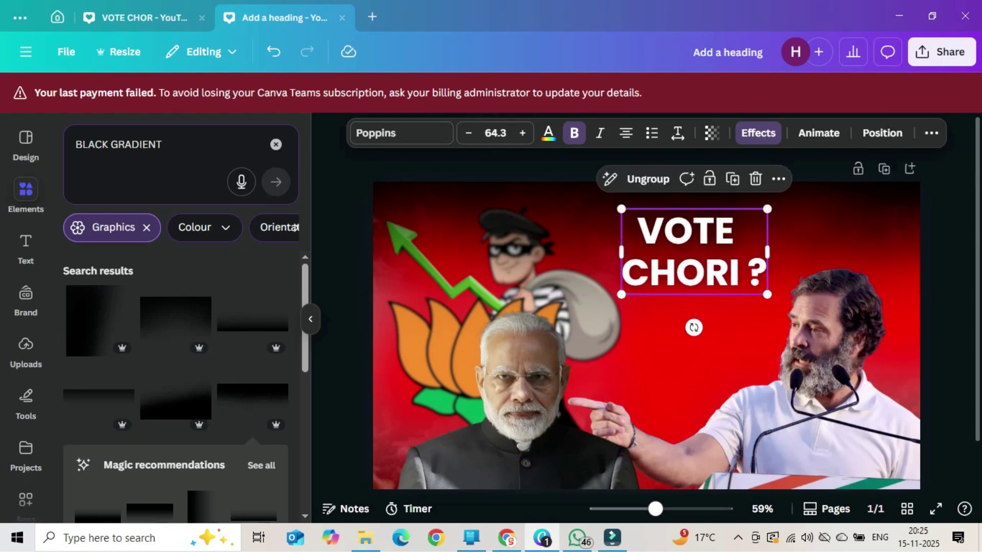
key("Escape")
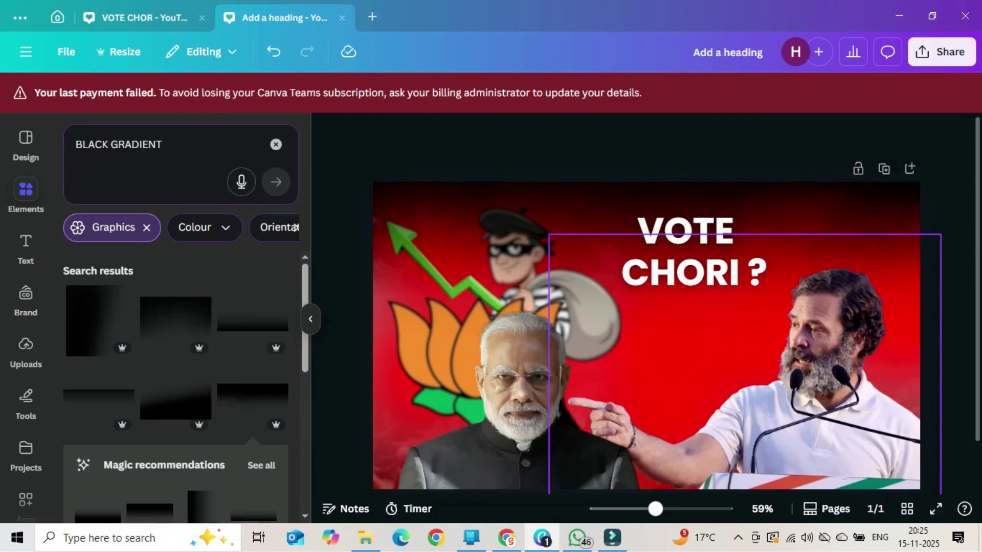
Step: Open the image adjustments for the Modi cutout and set its brightness to 23
left_click(520, 400)
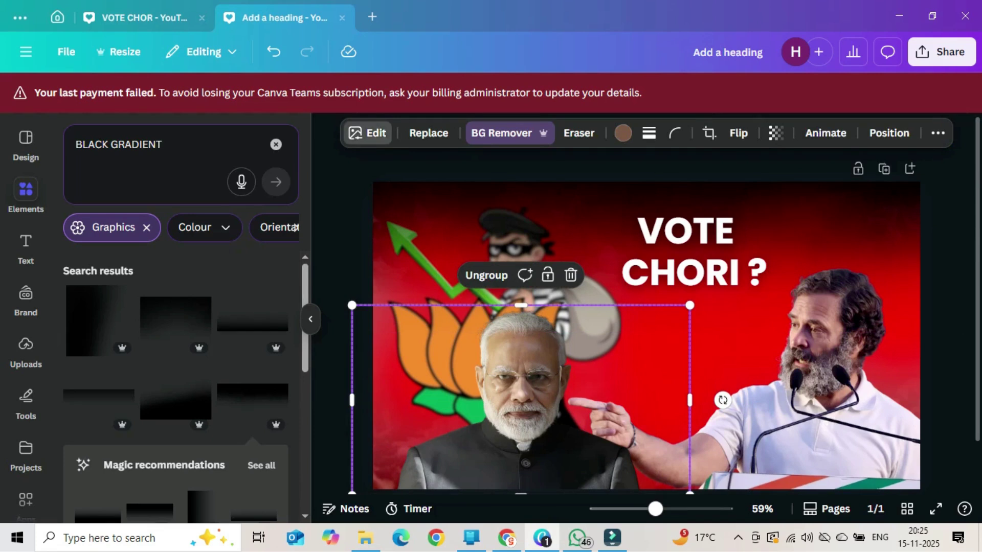
left_click(367, 133)
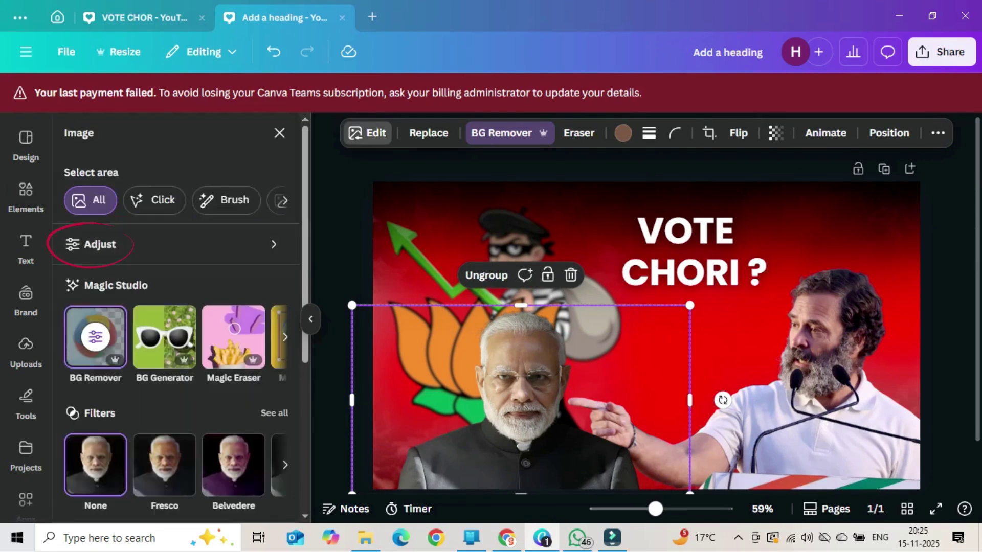
left_click(99, 244)
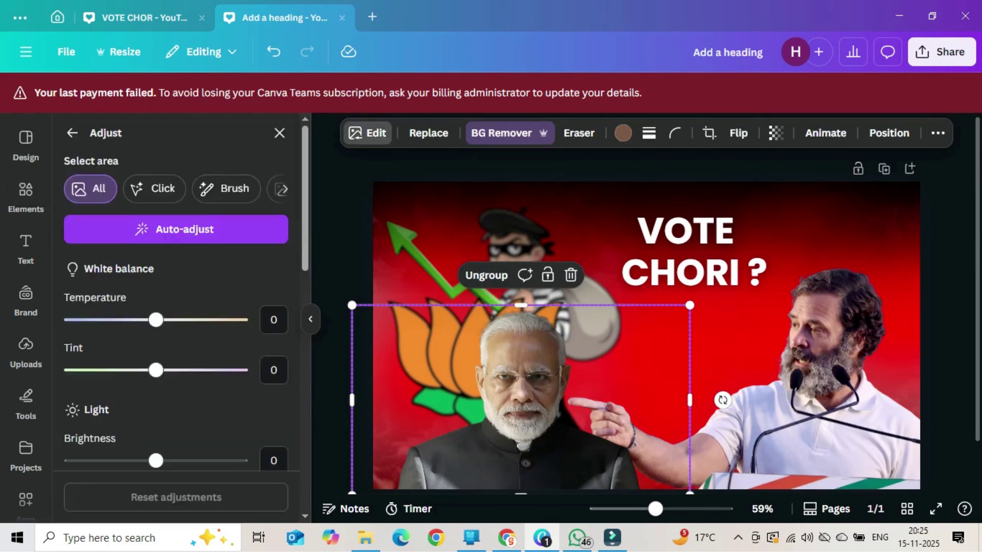
scroll(175, 311, "down", 4)
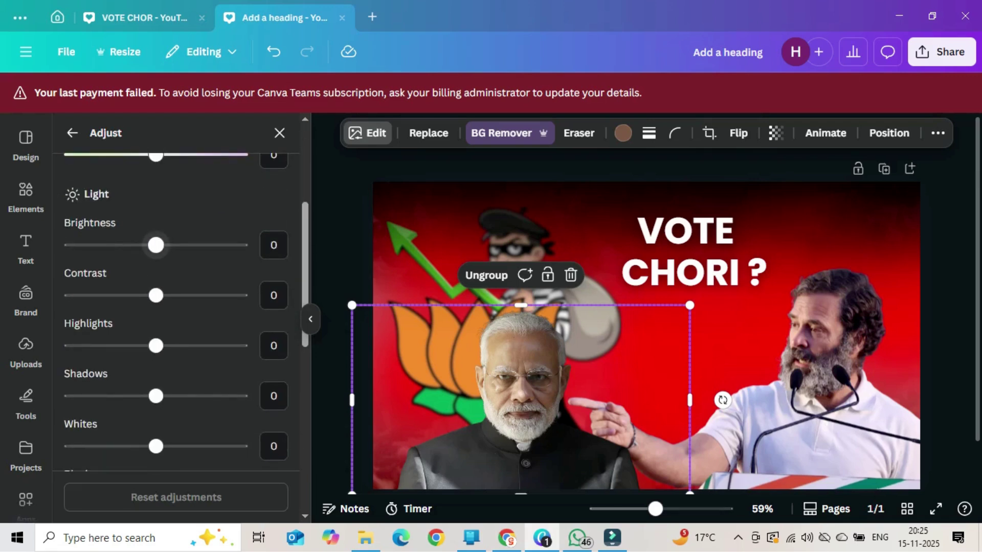
left_click_drag(155, 245, 175, 243)
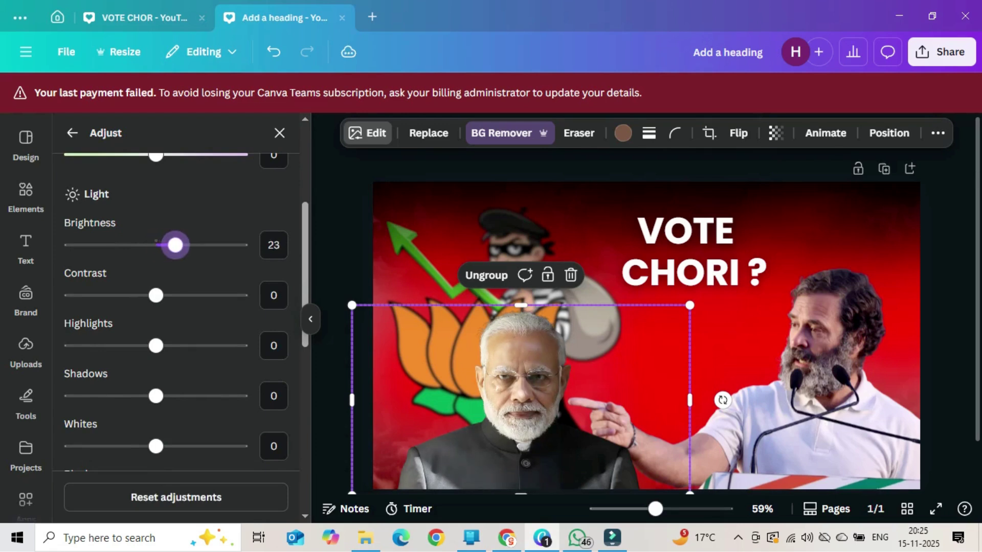
Step: Set the Modi cutout's vibrance to 93 and saturation to 11
scroll(156, 357, "down", 2)
scroll(156, 312, "up", 2)
scroll(155, 312, "down", 4)
left_click_drag(156, 371, 221, 372)
left_click_drag(156, 422, 194, 422)
left_click_drag(171, 422, 164, 422)
left_click_drag(221, 371, 234, 372)
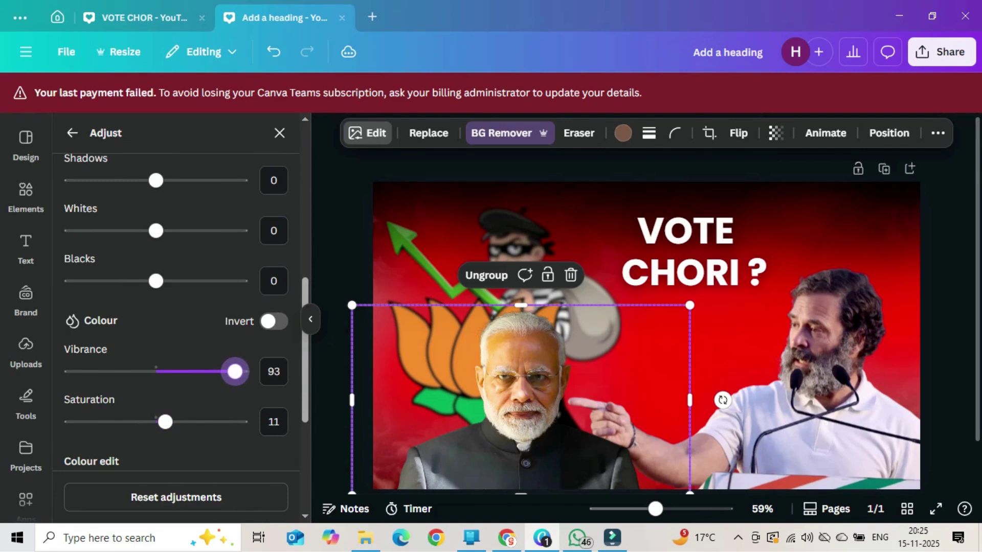
Step: Set the Modi cutout's clarity to 12
scroll(235, 371, "up", 8)
scroll(235, 372, "down", 4)
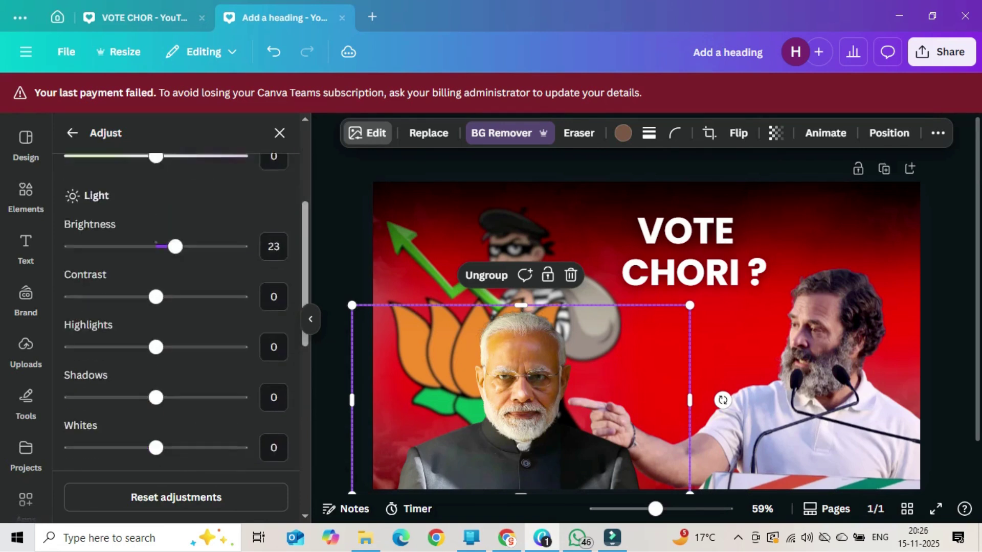
scroll(176, 307, "down", 5)
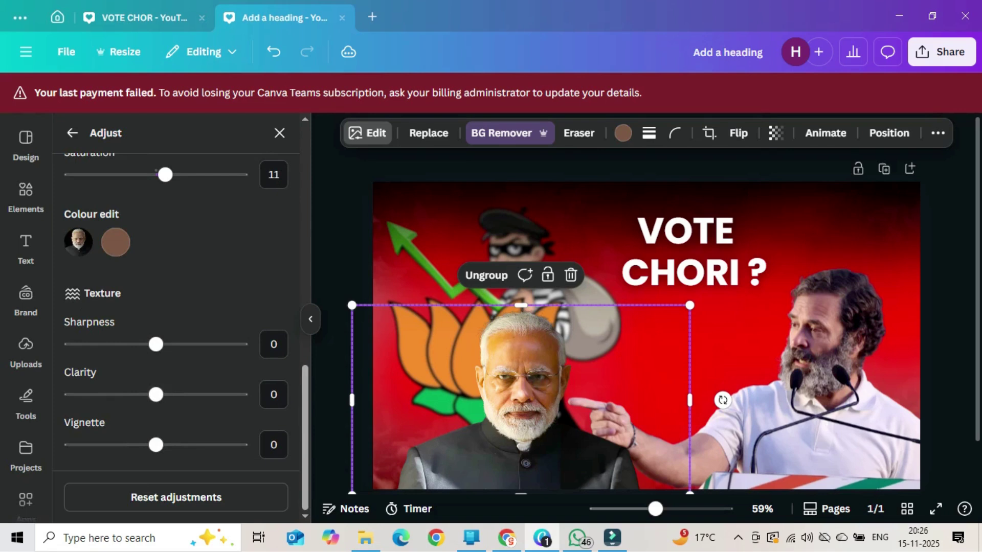
mouse_move(155, 394)
left_mouse_down()
mouse_move(109, 394)
mouse_move(192, 394)
mouse_move(165, 394)
left_mouse_up()
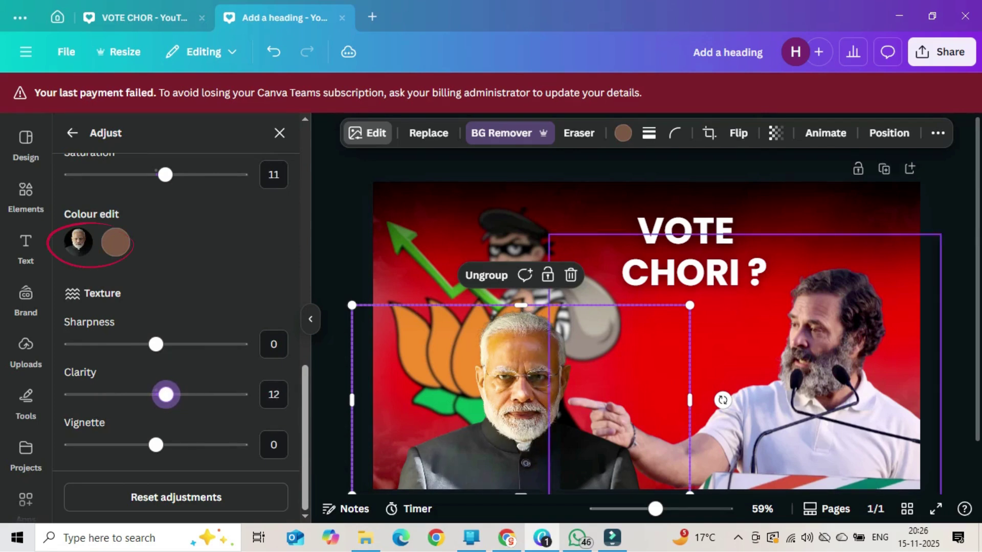
Step: Set the Rahul Gandhi cutout's clarity to 35 and sharpness to -17
left_click(818, 389)
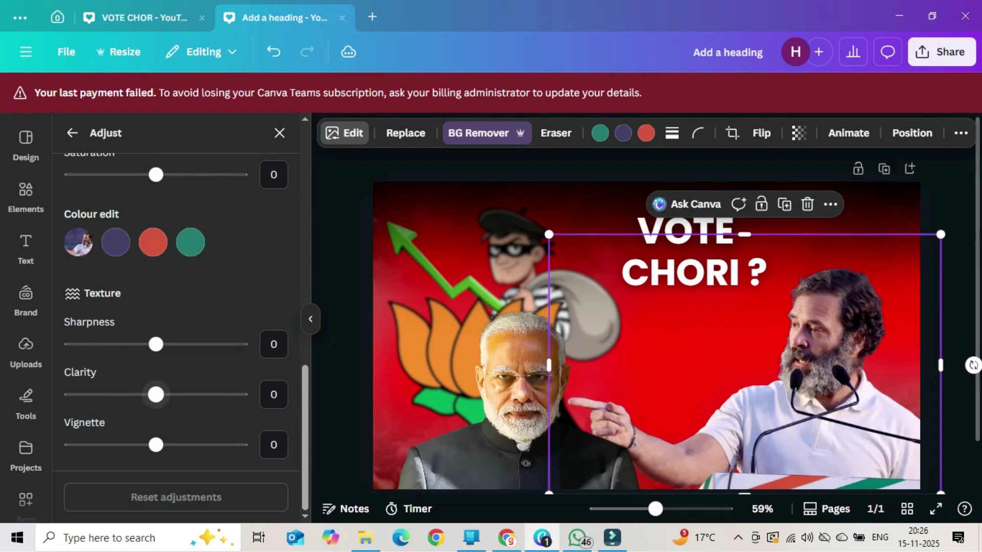
left_click_drag(156, 395, 185, 395)
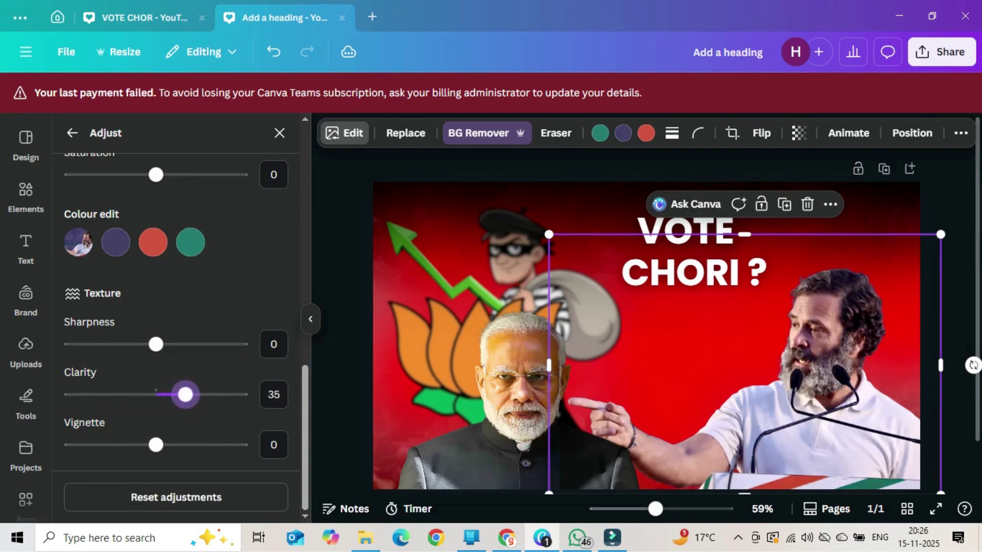
left_click_drag(155, 344, 140, 344)
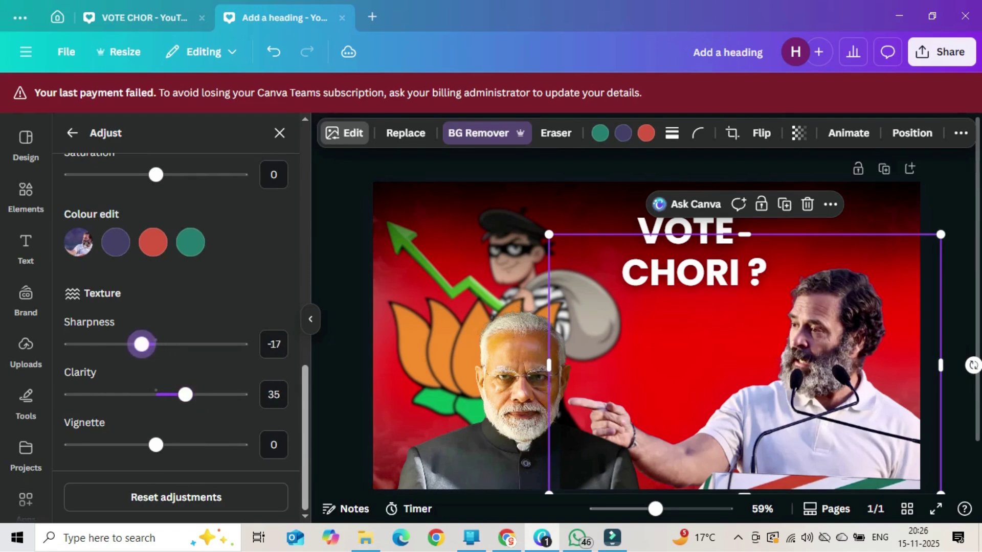
Step: Set the Rahul Gandhi cutout's brightness to 14
scroll(140, 344, "up", 4)
scroll(140, 345, "up", 6)
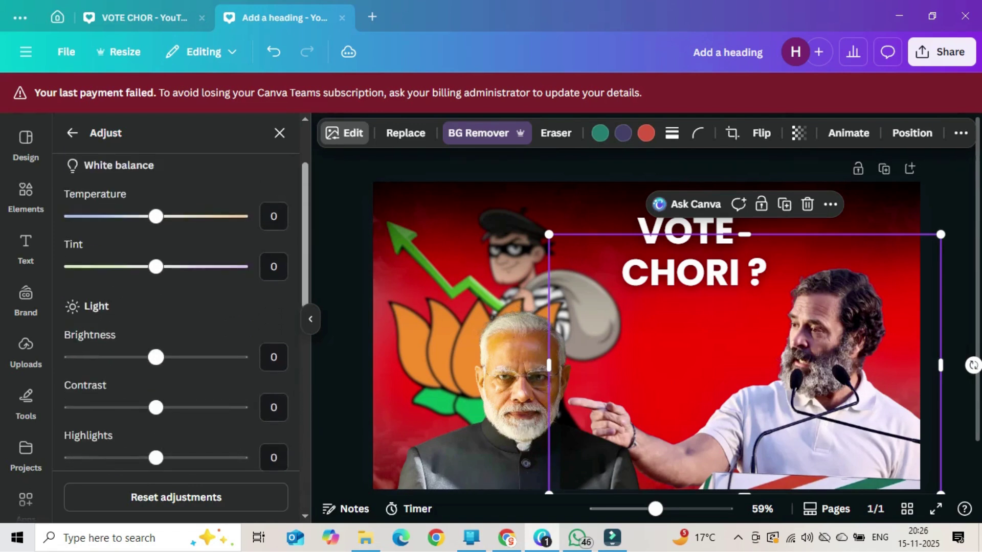
left_click_drag(156, 357, 168, 357)
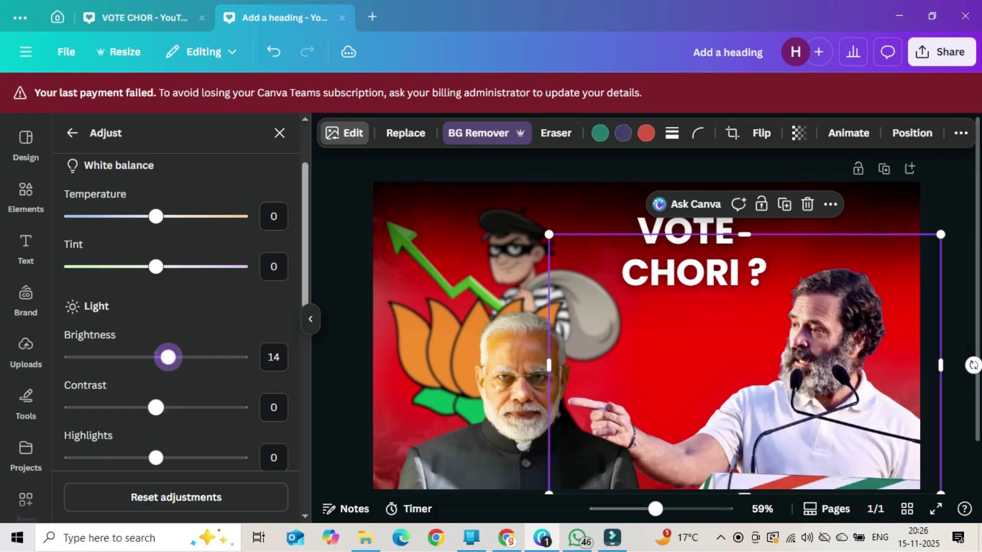
Step: Raise the Rahul Gandhi cutout's vibrance strongly and its saturation moderately, and close the image adjustments
scroll(168, 357, "down", 7)
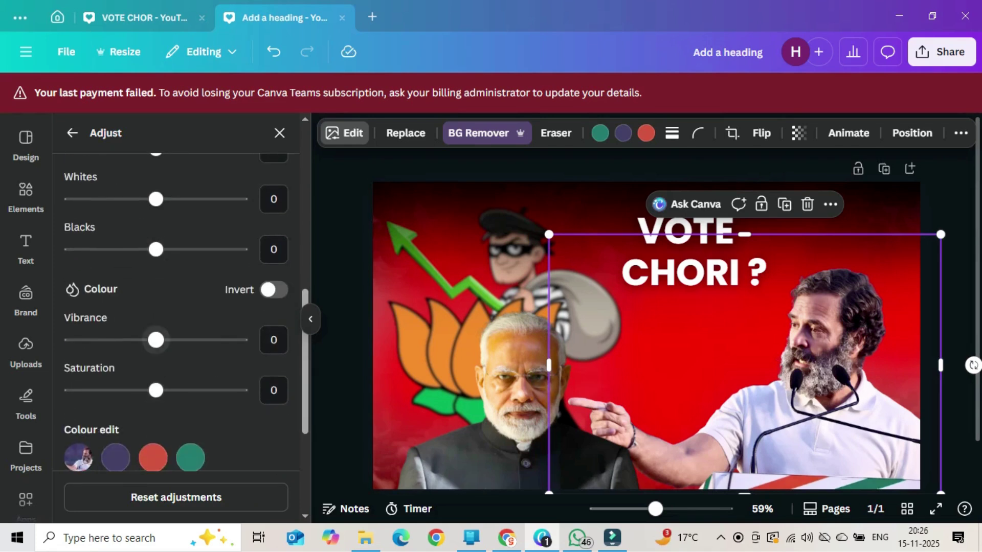
left_click_drag(155, 339, 223, 339)
left_click_drag(156, 390, 185, 390)
key("Escape")
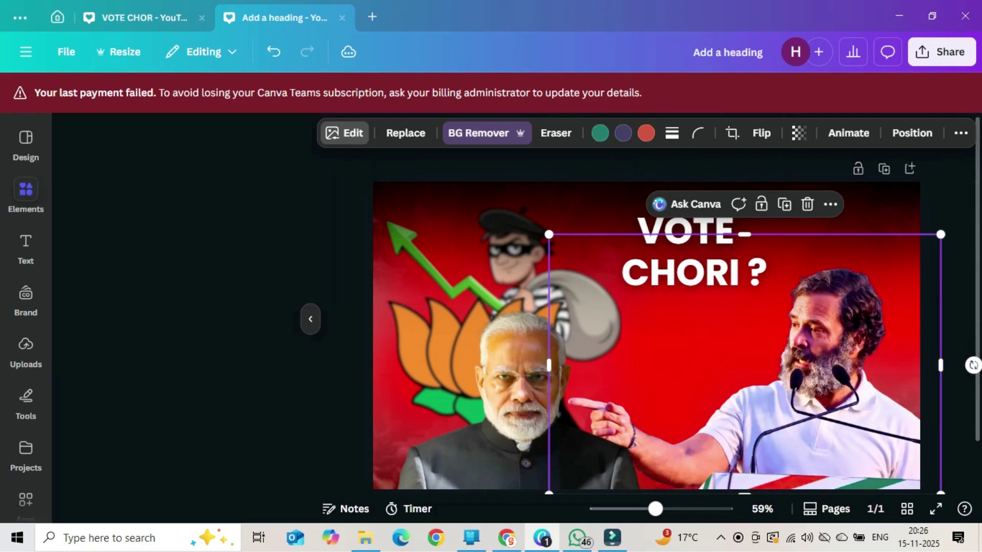
scroll(645, 335, "down", 1)
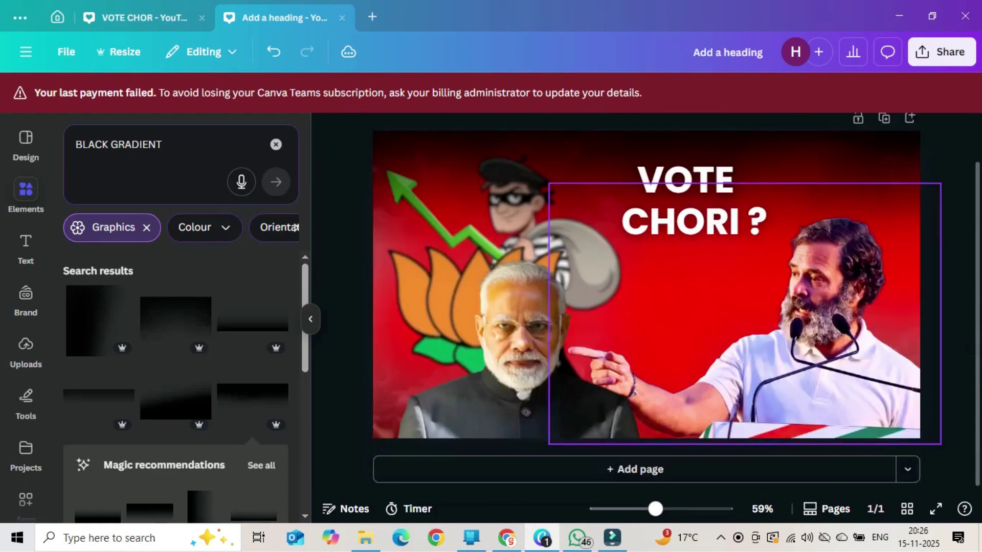
Step: Move the "VOTE CHORI ?" headline slightly further down the thumbnail
scroll(645, 335, "up", 1)
left_click(694, 273)
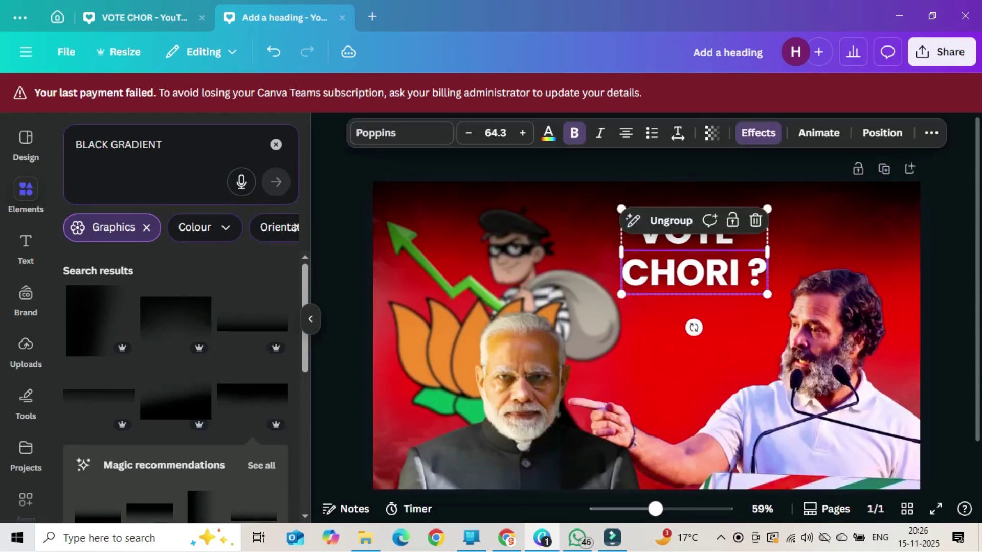
left_click_drag(694, 272, 694, 284)
key("Escape")
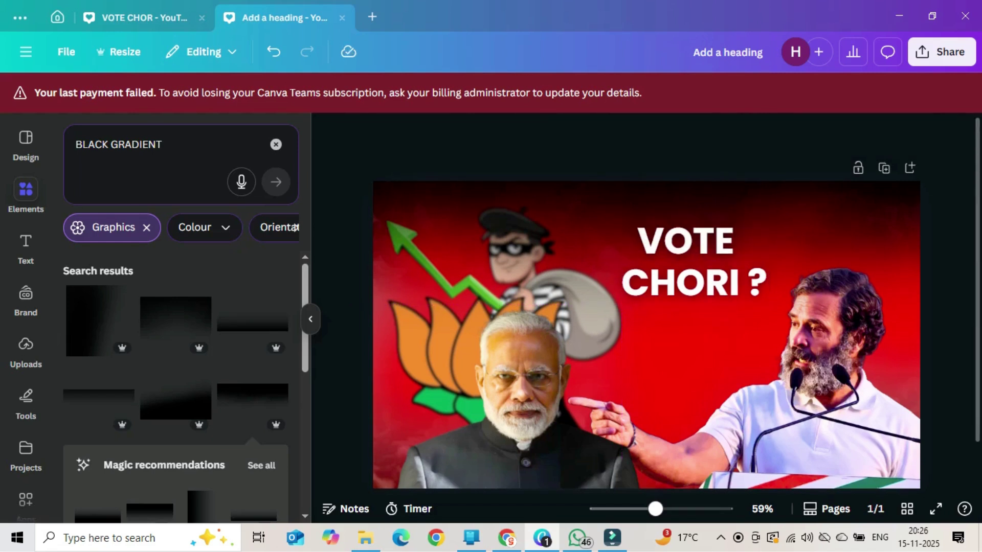
Step: Enlarge the Rahul Gandhi cutout slightly, extending it upward and past the page's outer edge while keeping his pointing hand beside Modi
scroll(646, 336, "down", 1)
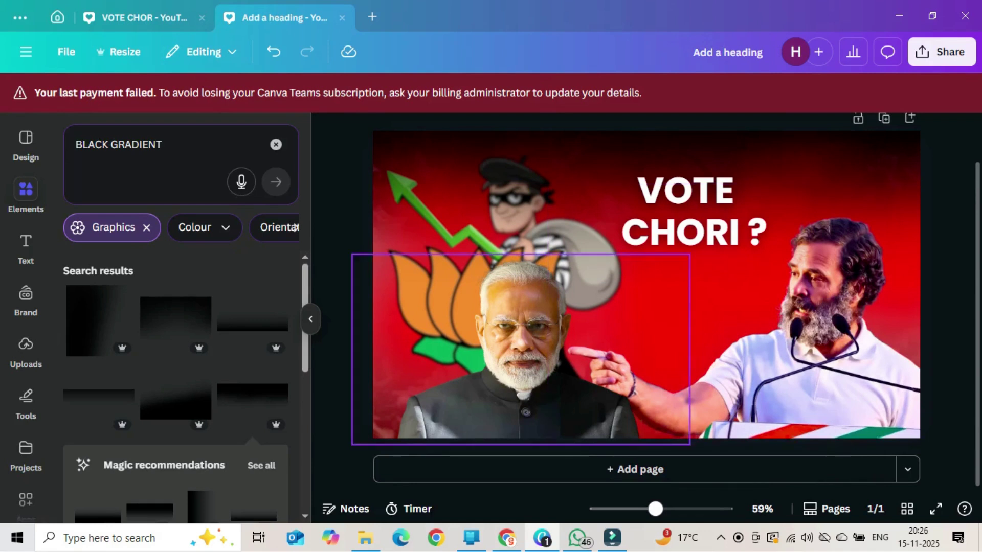
left_click(521, 349)
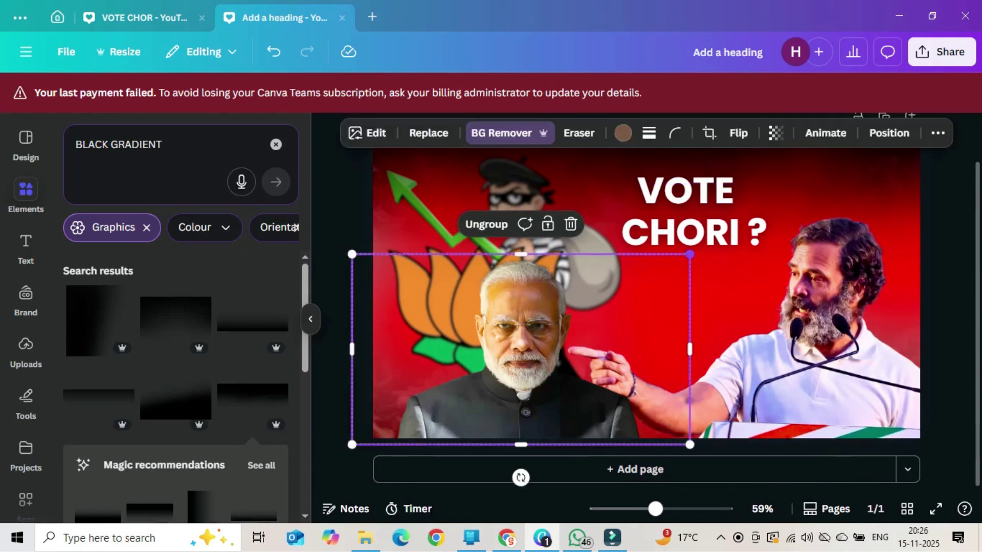
left_click(829, 332)
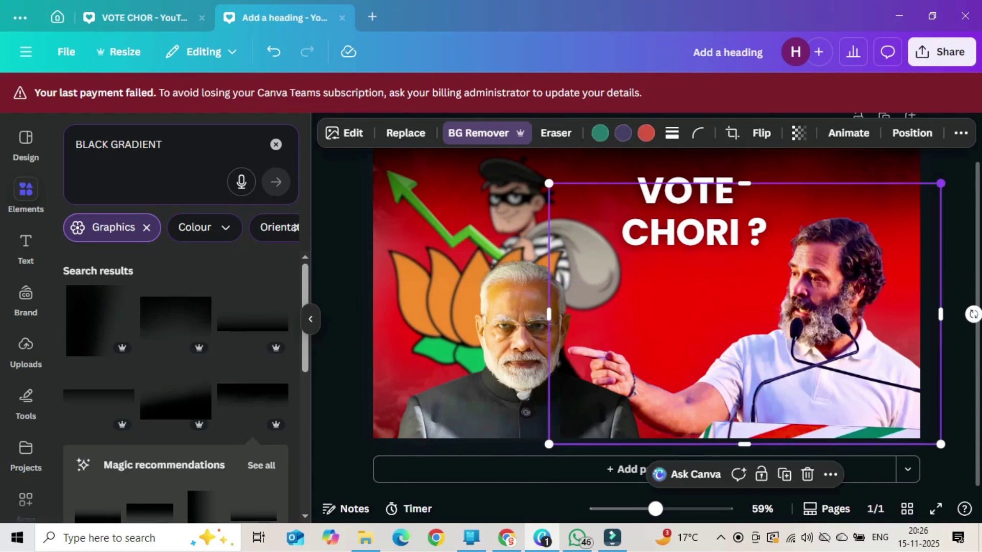
left_click_drag(940, 183, 961, 169)
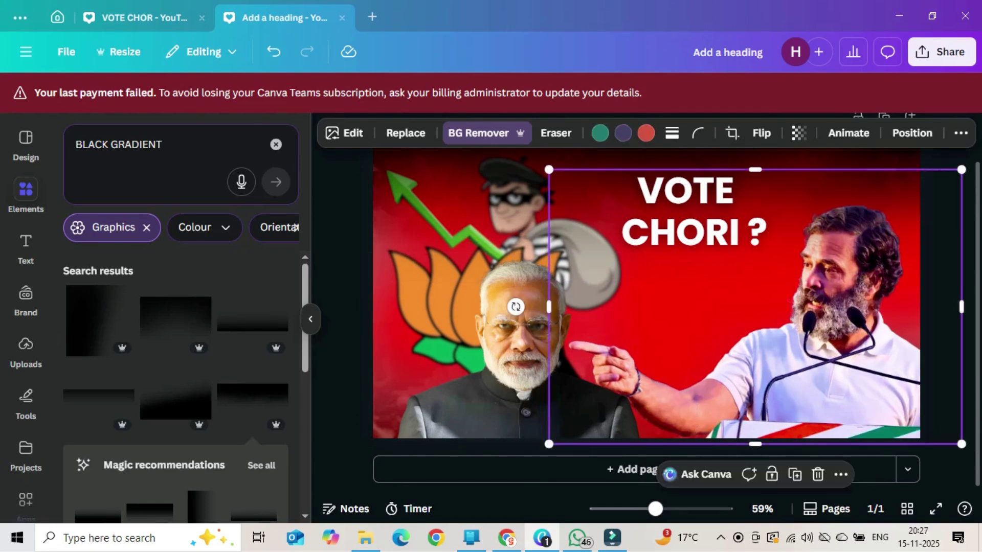
Step: Pick the thief graphic from the layers list and set its whole-image blur intensity to 30
left_click(511, 215)
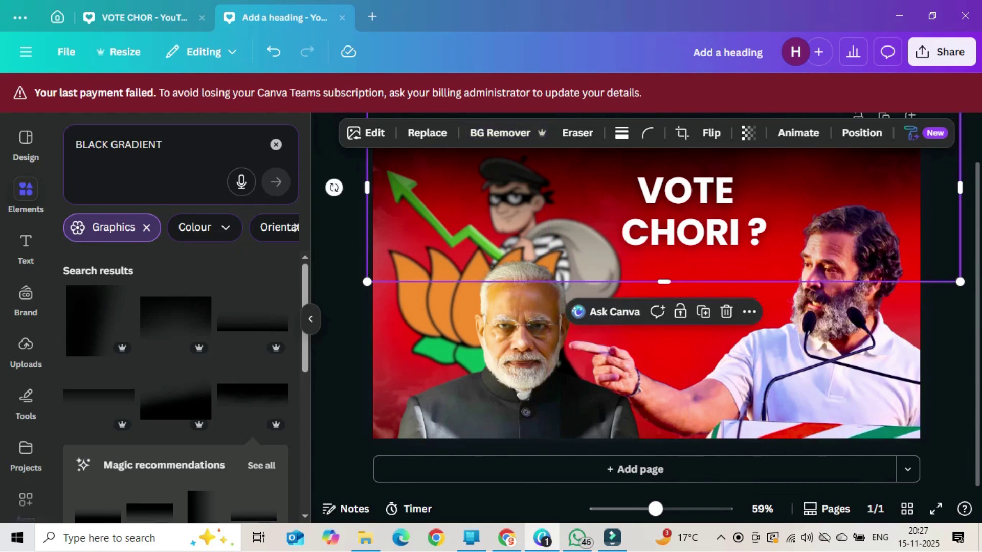
left_click(521, 350)
left_click(504, 172)
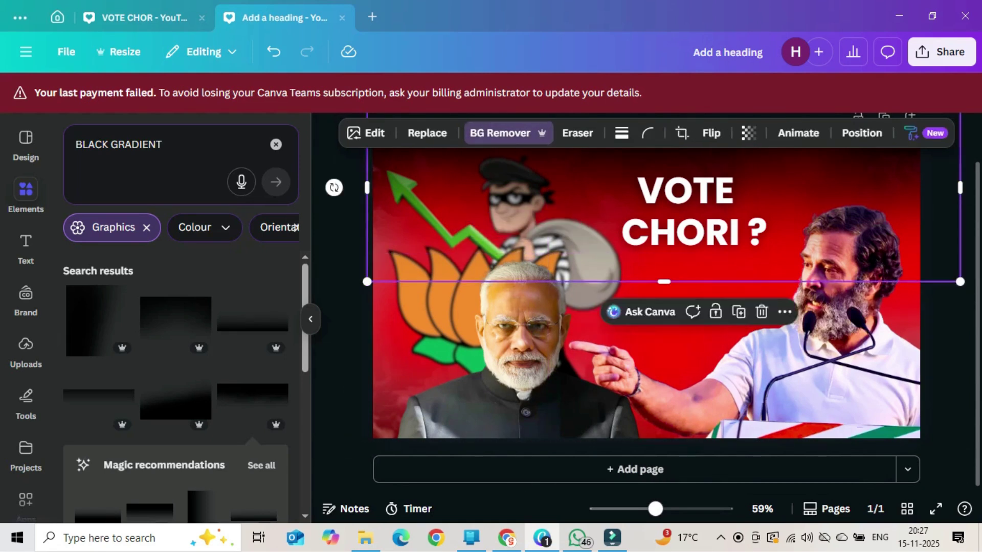
right_click(504, 171)
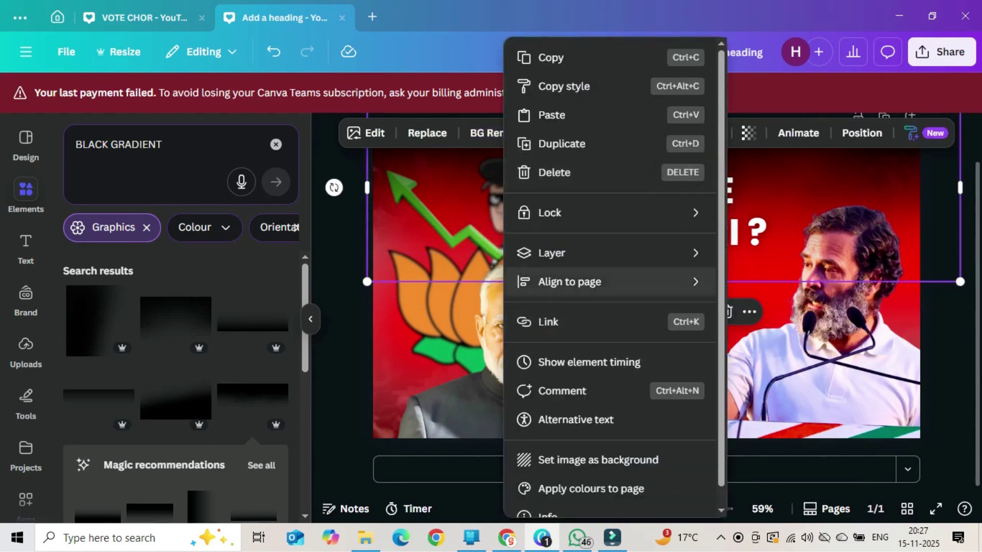
mouse_move(562, 253)
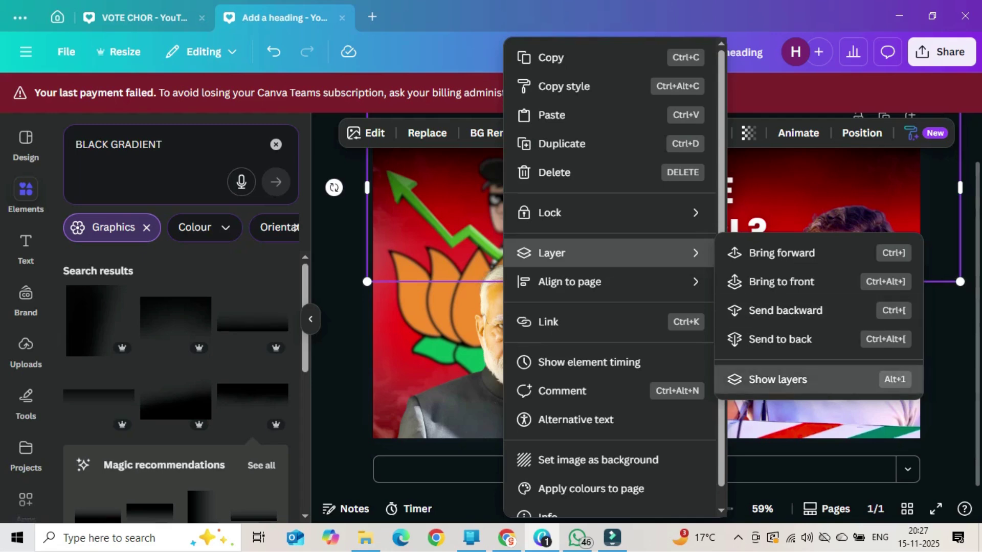
left_click(777, 380)
scroll(182, 307, "down", 3)
left_click(181, 343)
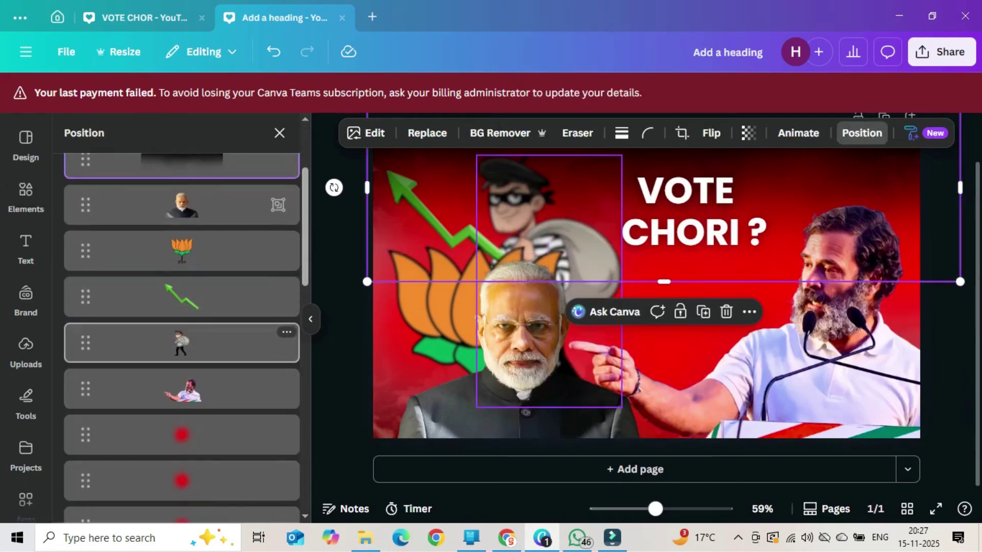
left_click(357, 133)
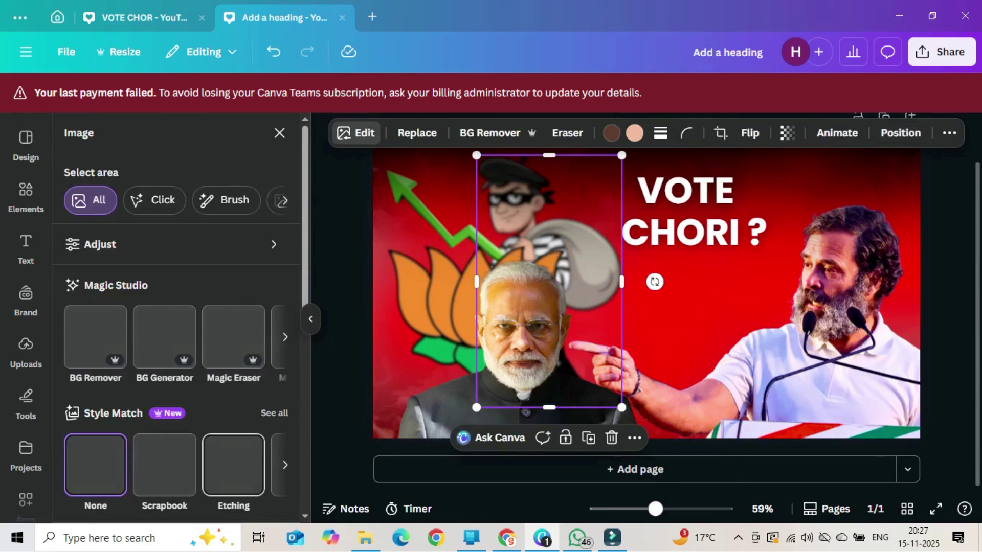
scroll(182, 332, "down", 5)
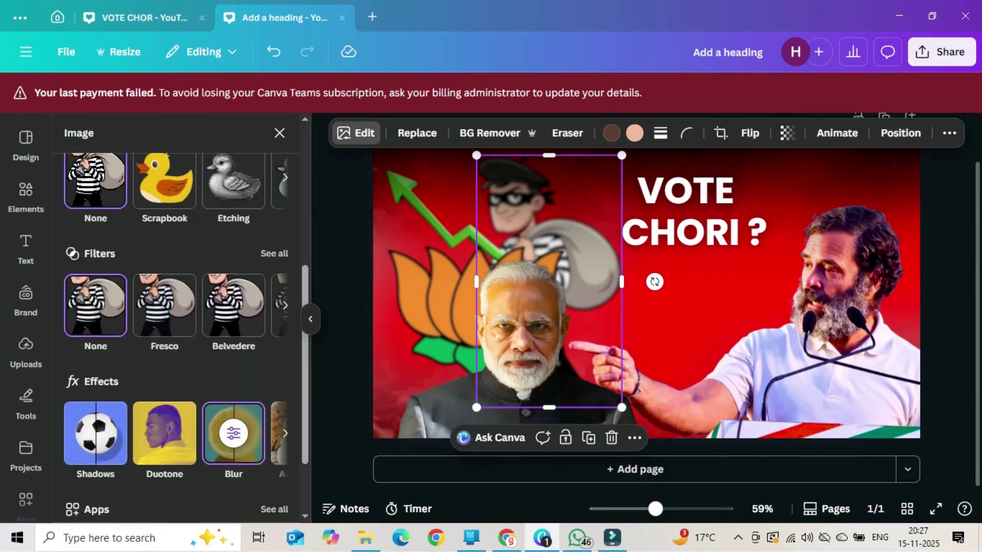
left_click(233, 433)
left_click(284, 244)
type("30")
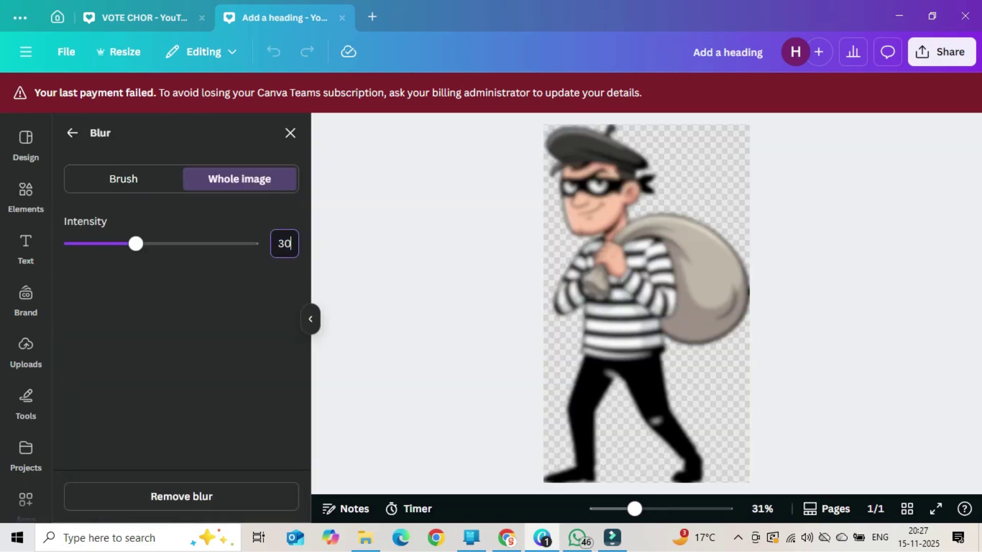
key("Return")
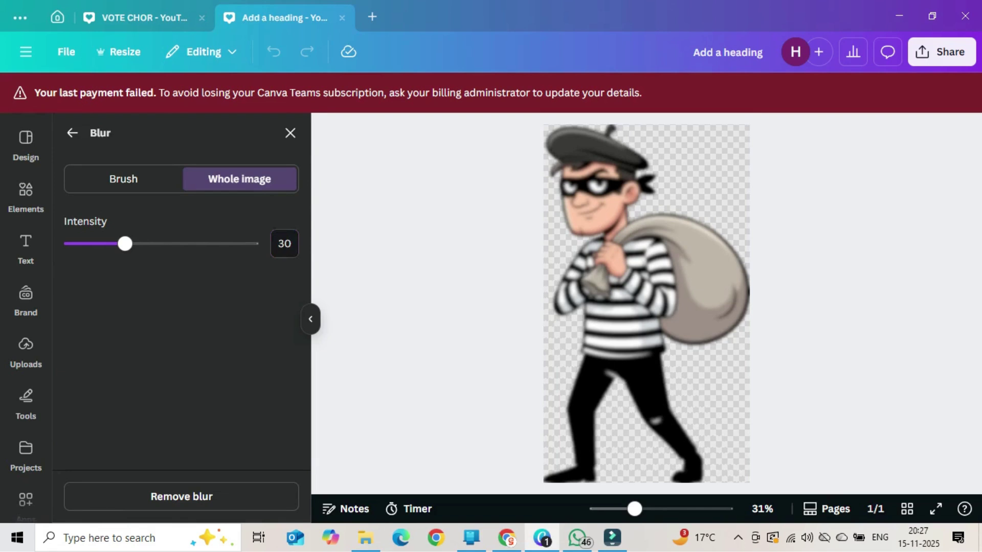
left_click(290, 133)
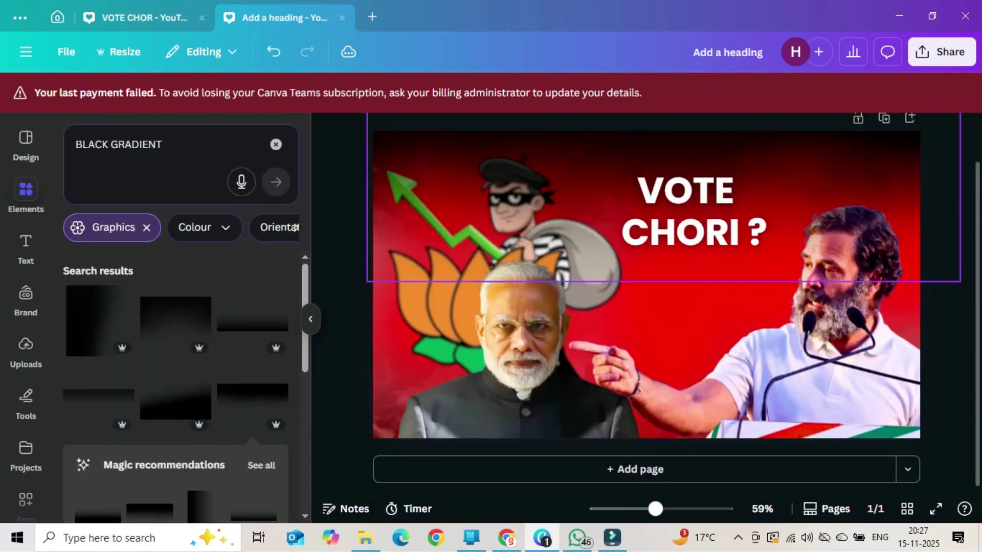
Step: Reorder the layers so the black gradient sits directly beneath the thief graphic and above the Rahul Gandhi cutout
left_click(663, 154)
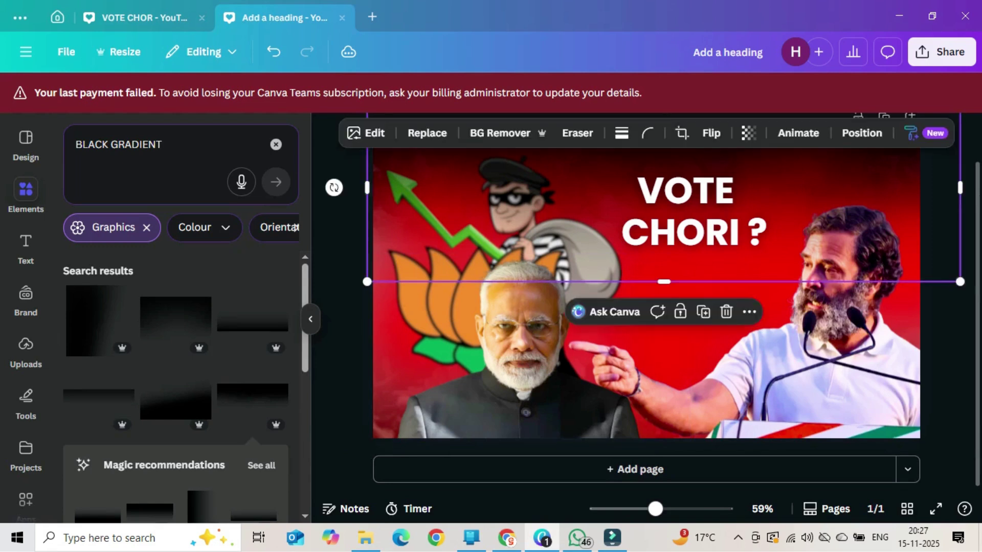
right_click(584, 209)
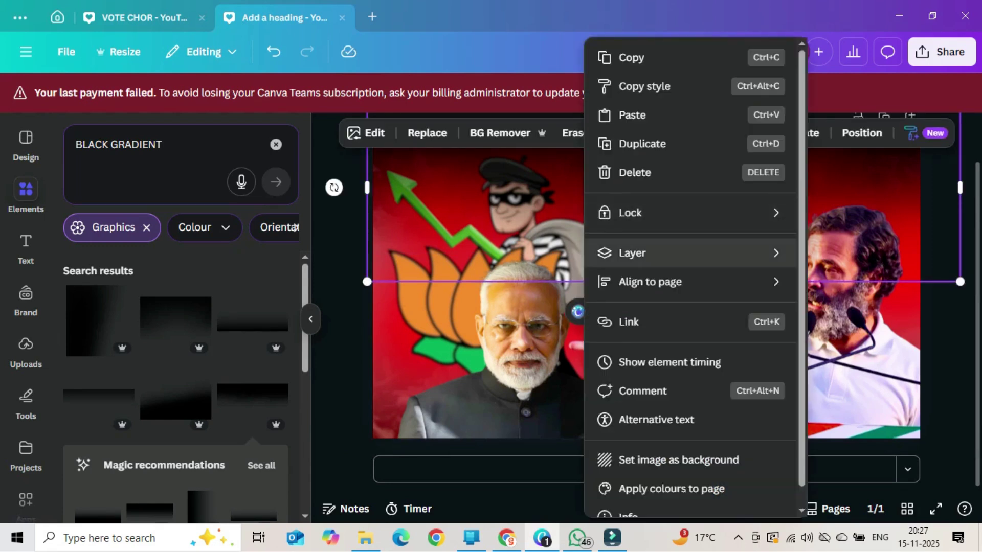
mouse_move(625, 254)
left_click(441, 379)
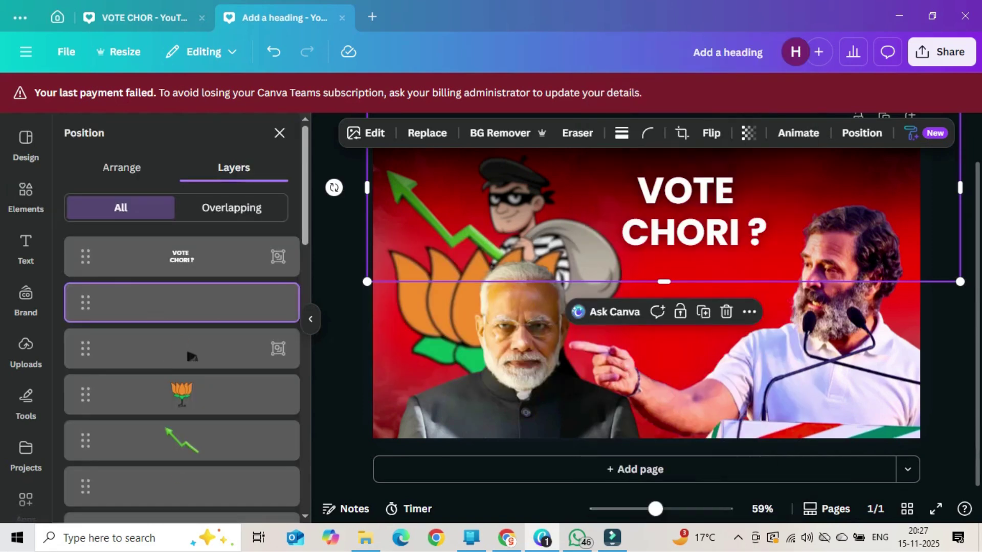
scroll(181, 473, "down", 1)
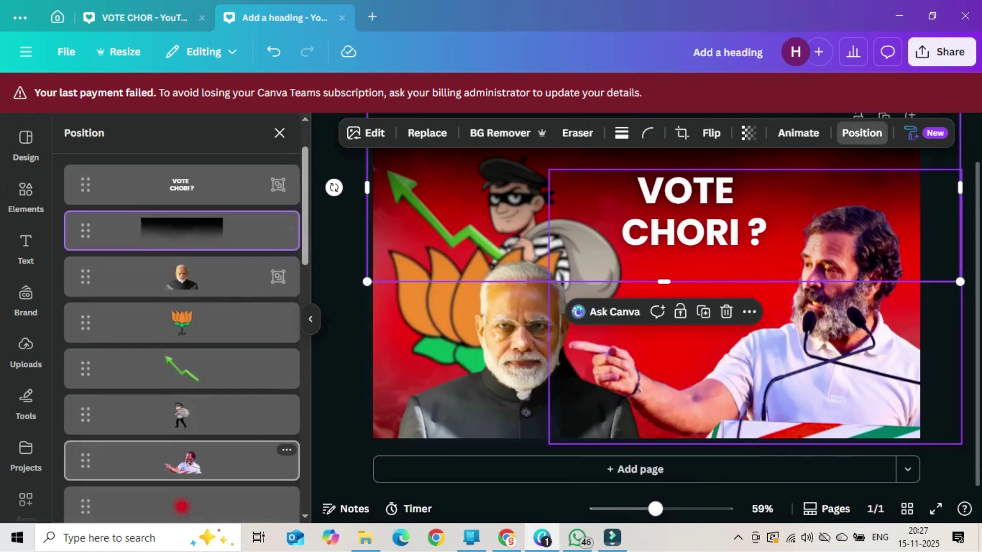
left_click_drag(182, 414, 180, 230)
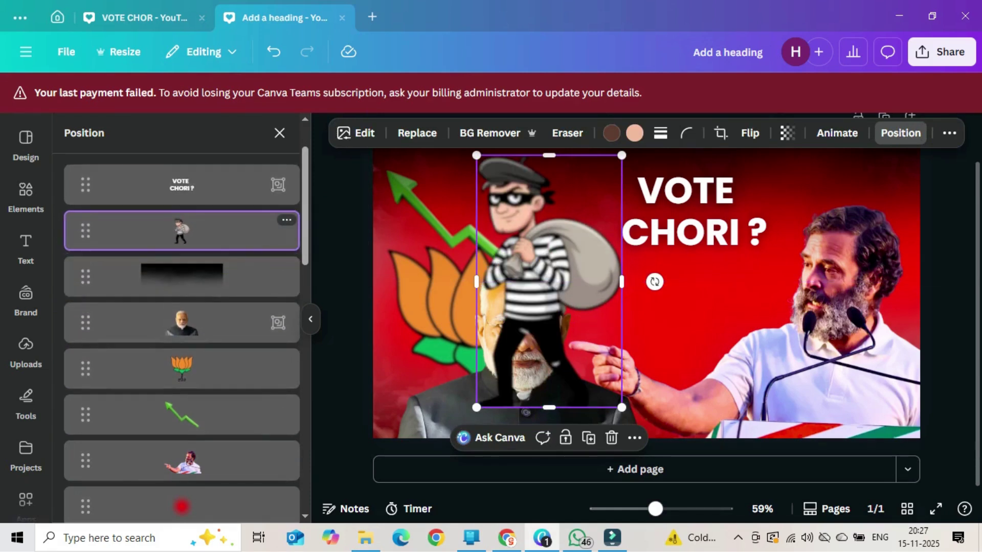
key("ctrl+z")
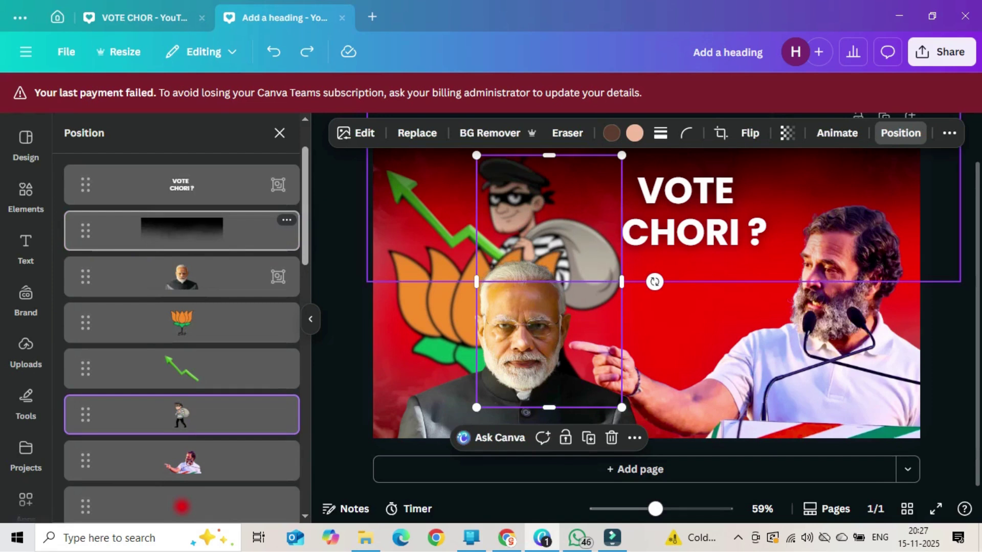
left_click_drag(182, 230, 179, 461)
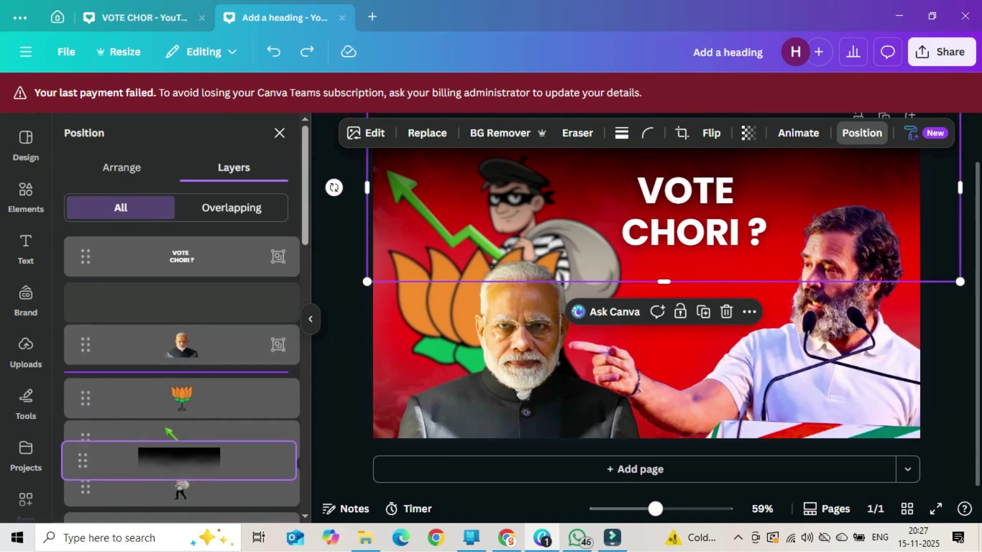
left_click_drag(179, 461, 180, 499)
left_click_drag(181, 396, 182, 366)
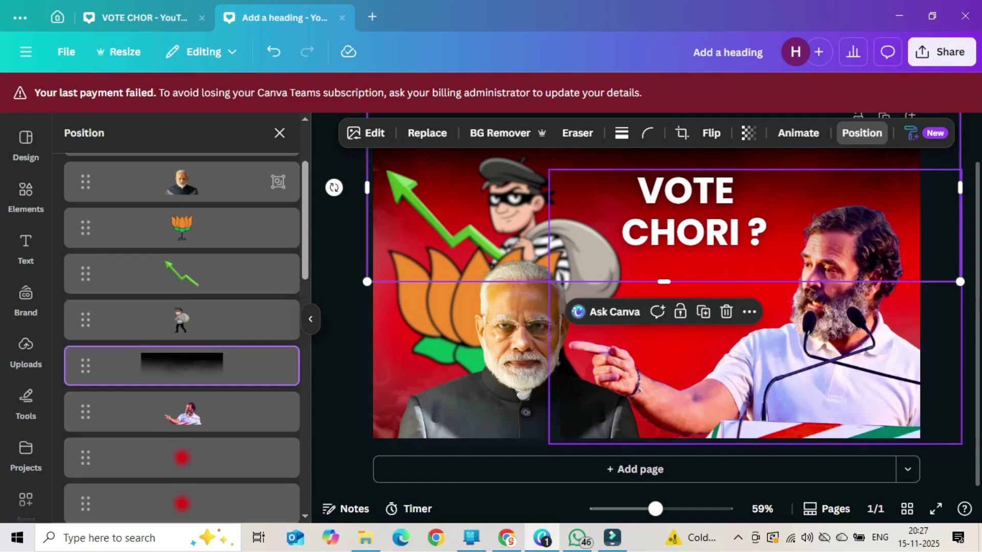
key("Escape")
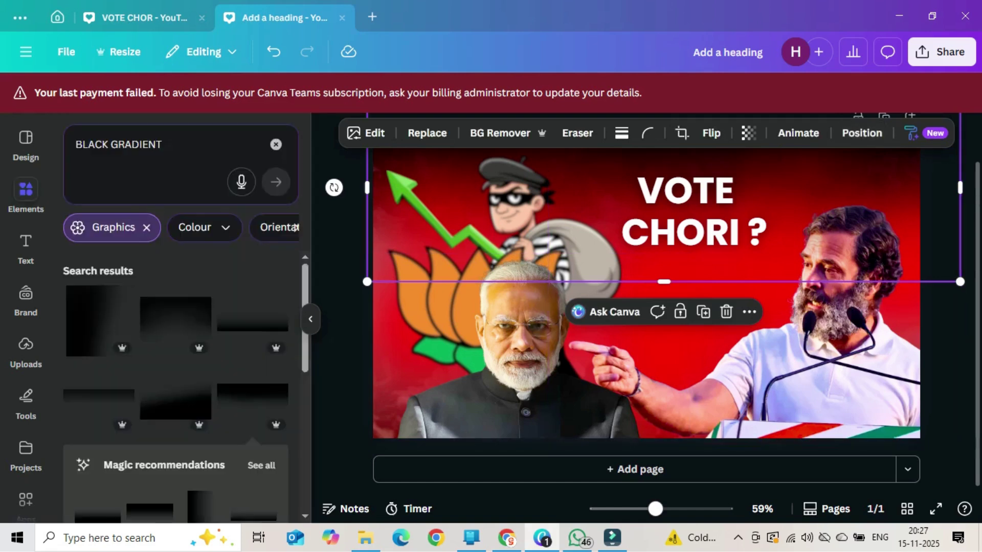
key("Escape")
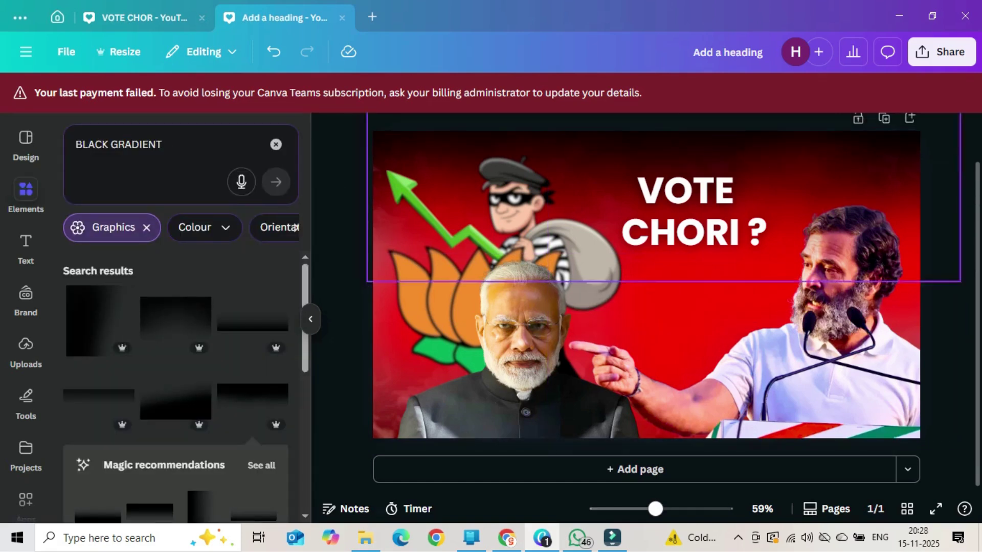
Step: Move the "VOTE CHORI ?" headline slightly down and closer to the Rahul Gandhi cutout
left_click_drag(694, 232, 706, 257)
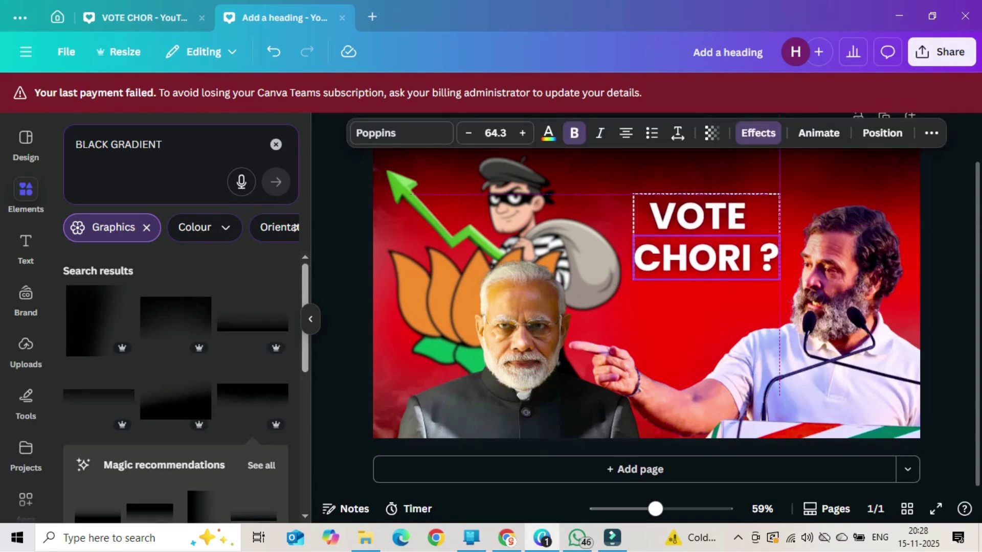
key("Escape")
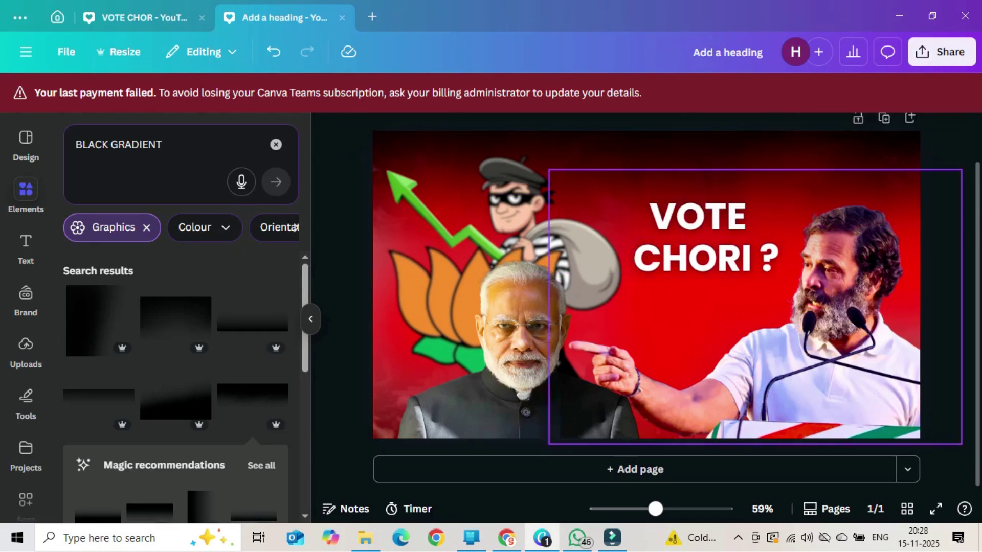
mouse_move(612, 538)
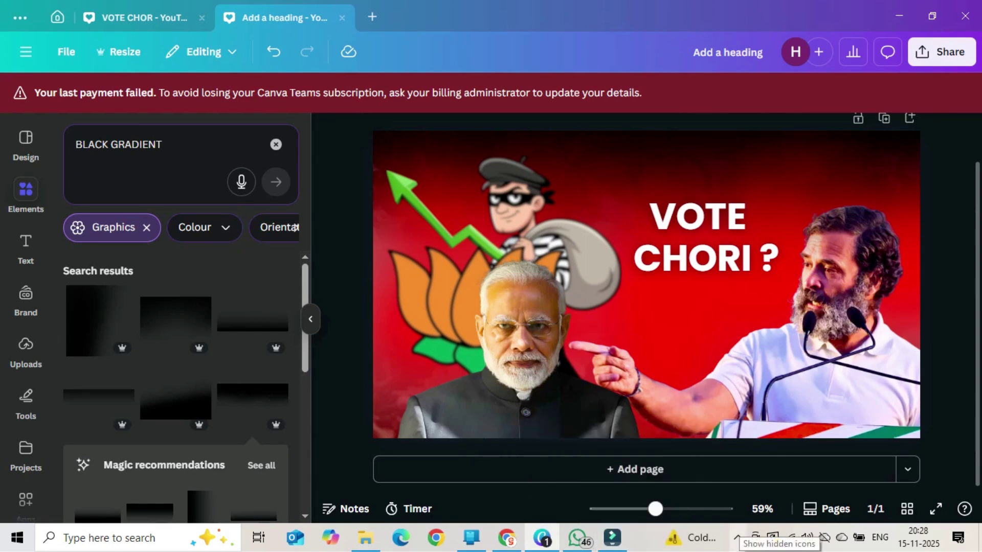
key("XF86AudioRaiseVolume")
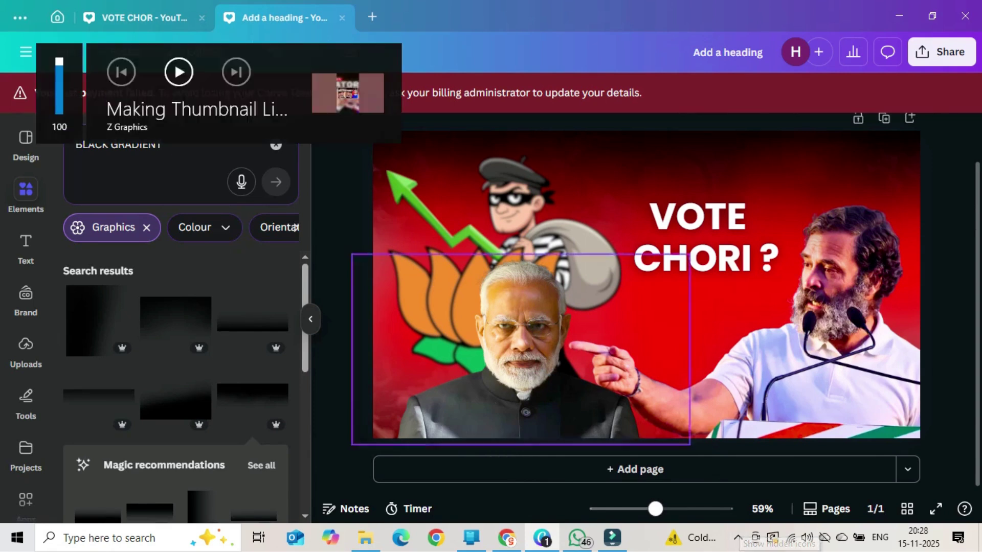